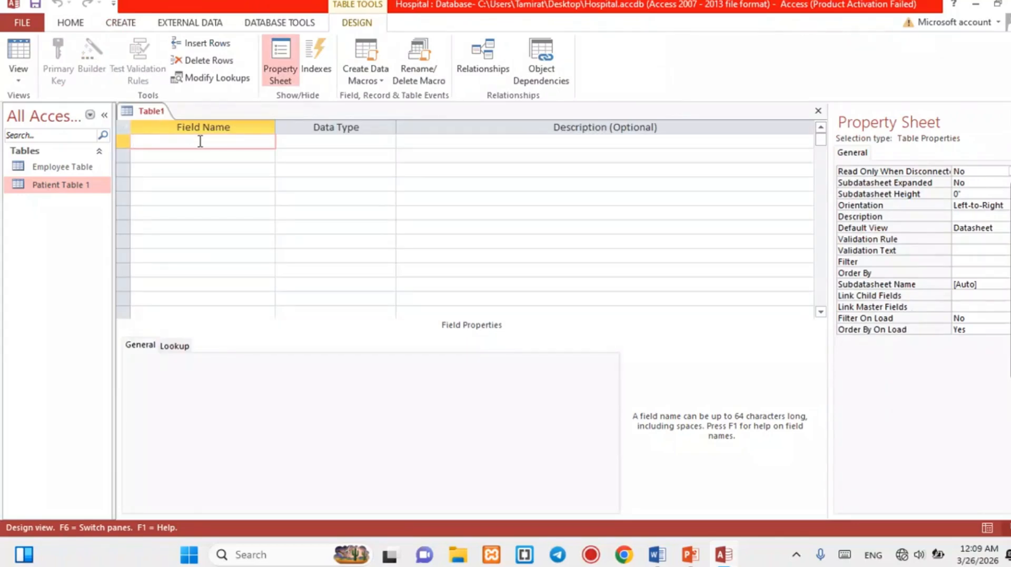
Name the first field Card_No and keep its data type as Short Text.
{"action": "left_click", "coordinate": [314, 145]}
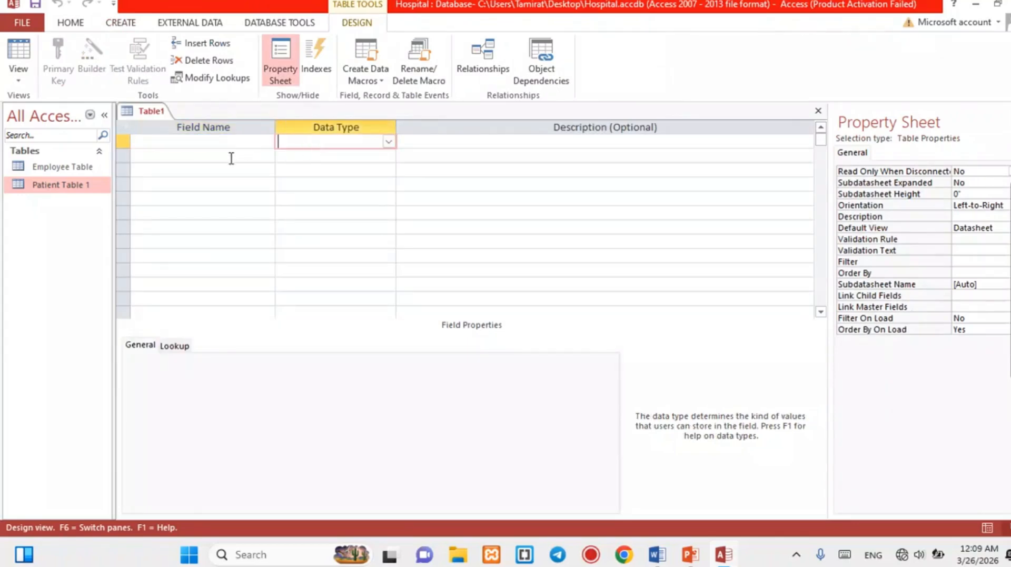
{"action": "left_click", "coordinate": [204, 146]}
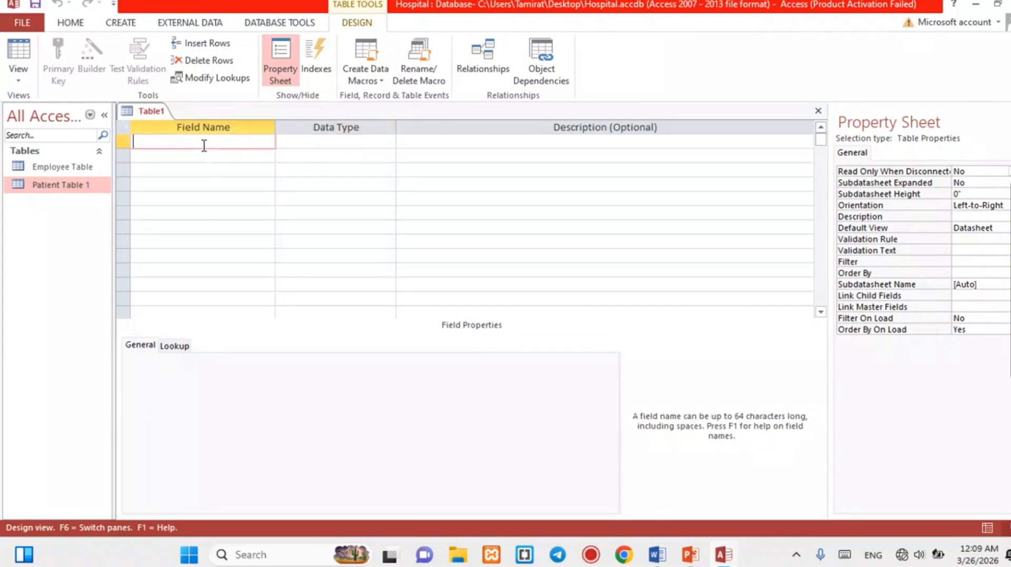
{"action": "type", "text": "Card _no"}
{"action": "left_click", "coordinate": [161, 143]}
{"action": "key", "text": "Delete"}
{"action": "type", "text": "No"}
{"action": "left_click", "coordinate": [323, 141]}
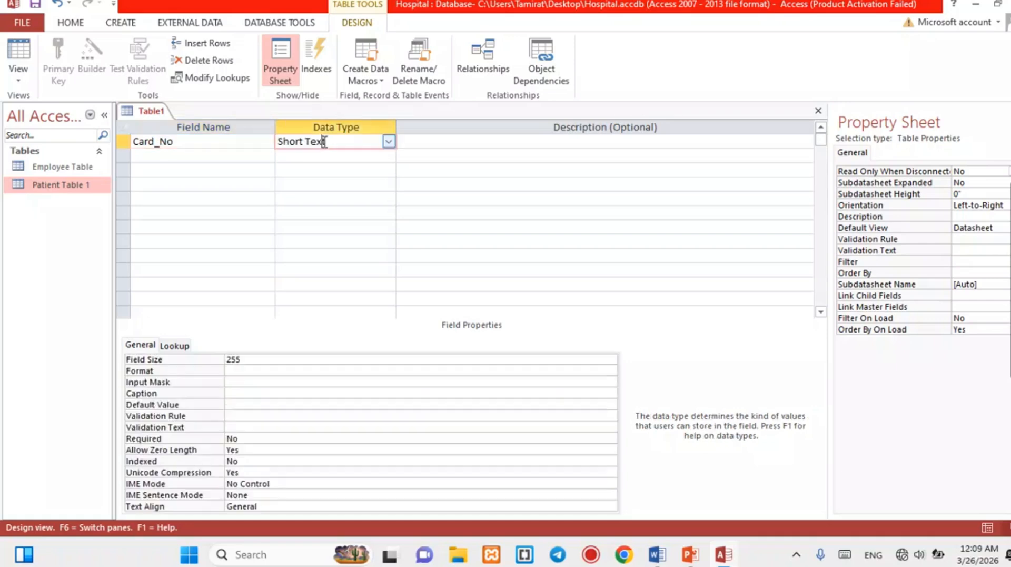
{"action": "left_click", "coordinate": [388, 142]}
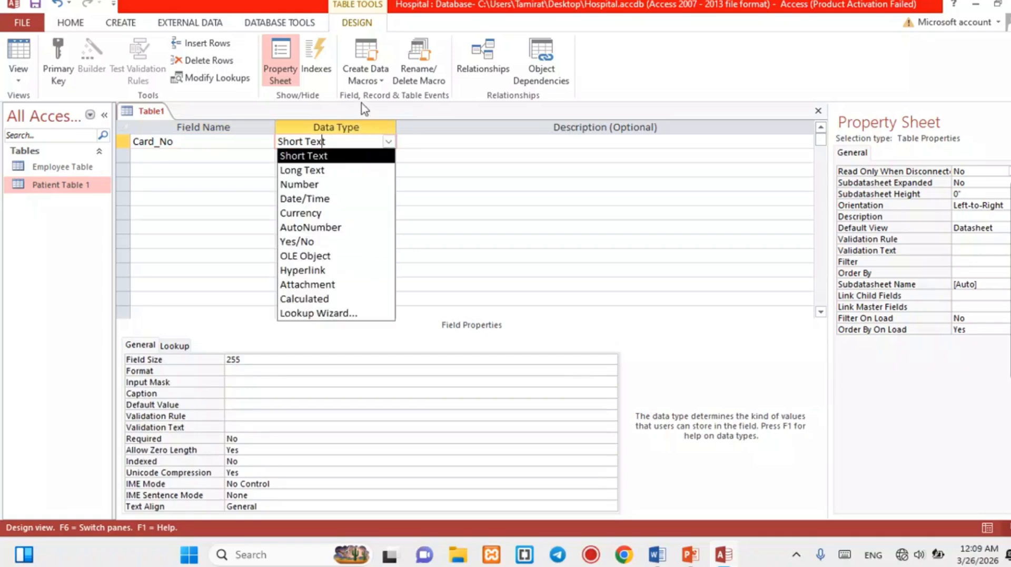
{"action": "left_click", "coordinate": [389, 143]}
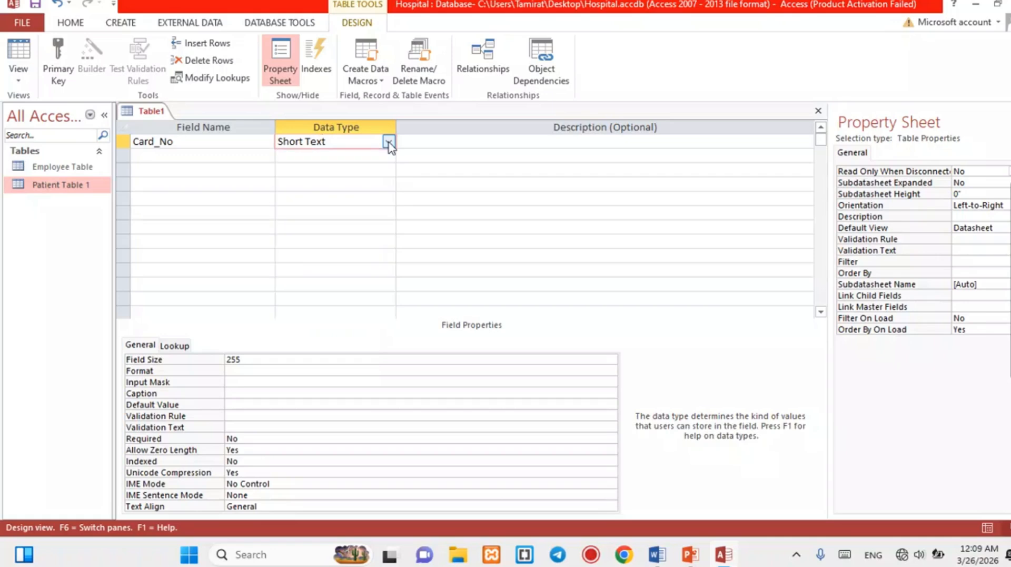
Add Name as Short Text, Age as Number, and a Sex field.
{"action": "left_click", "coordinate": [178, 156]}
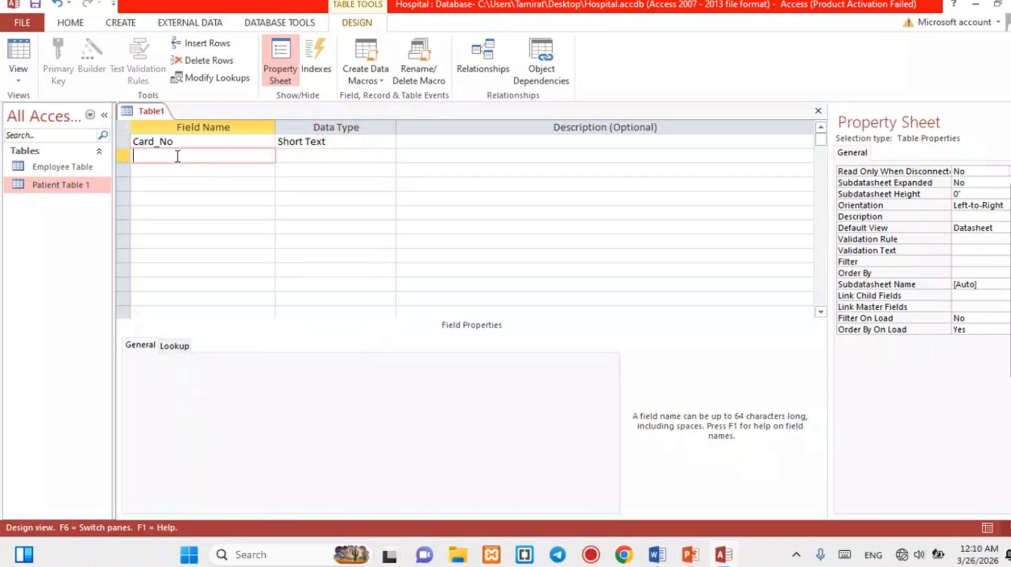
{"action": "type", "text": "Name"}
{"action": "left_click", "coordinate": [182, 170]}
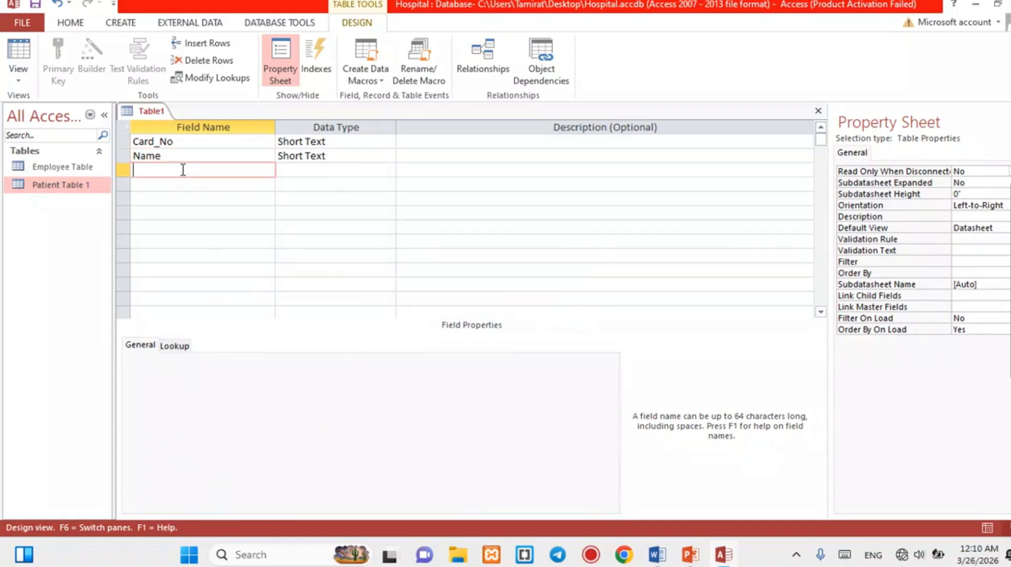
{"action": "type", "text": "Age"}
{"action": "left_click", "coordinate": [389, 170]}
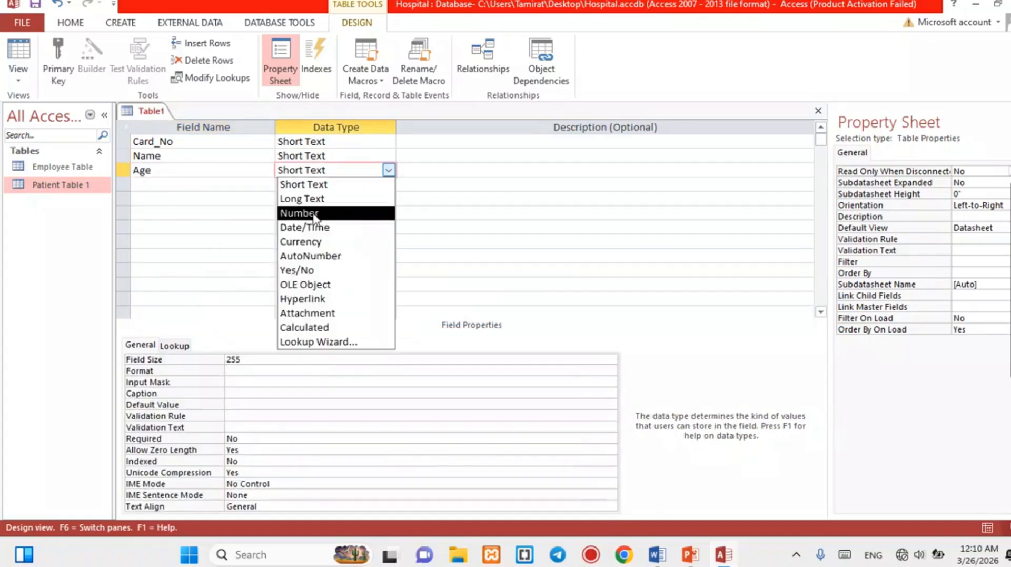
{"action": "left_click", "coordinate": [314, 211]}
{"action": "left_click", "coordinate": [179, 187]}
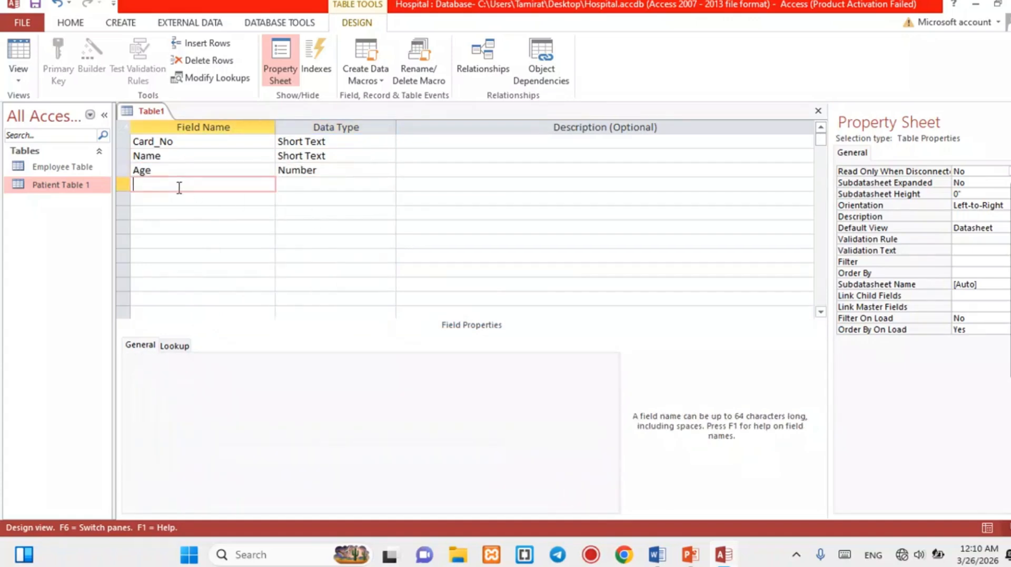
{"action": "type", "text": "Sex"}
{"action": "left_click", "coordinate": [389, 185]}
{"action": "left_click", "coordinate": [389, 184]}
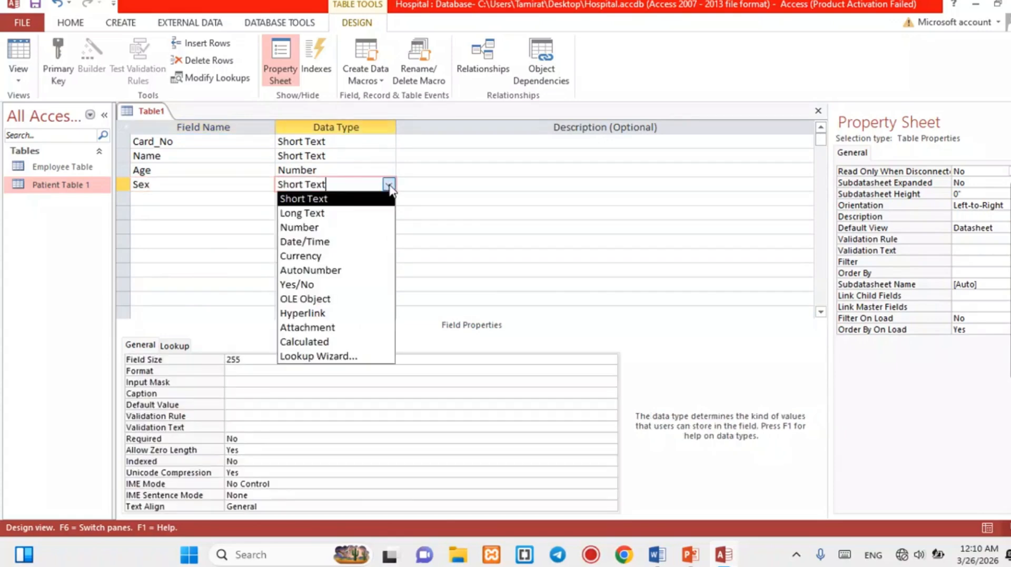
Use the Lookup Wizard to give Sex the typed values Male, Female and Other.
{"action": "left_click", "coordinate": [336, 357]}
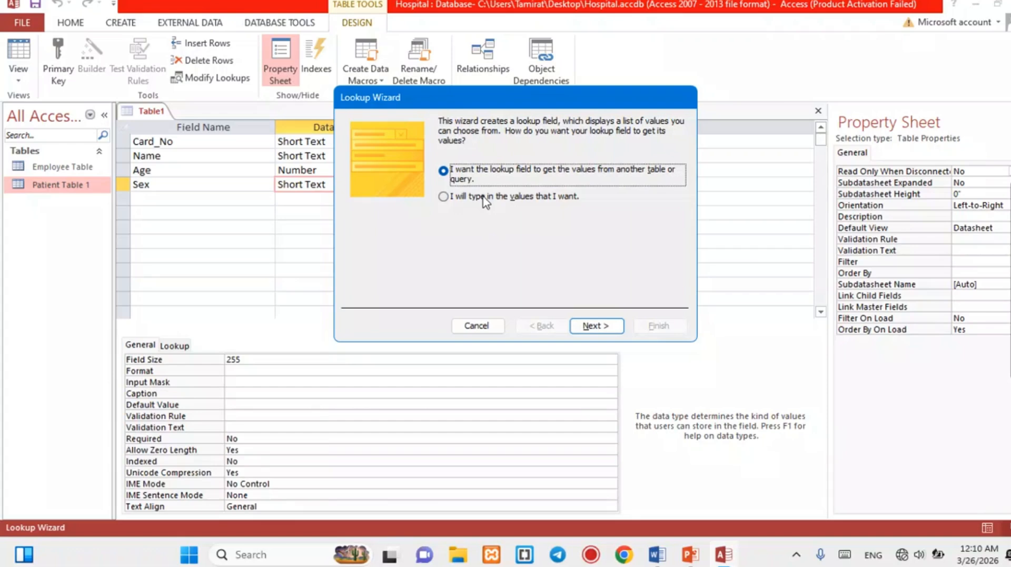
{"action": "left_click", "coordinate": [486, 201]}
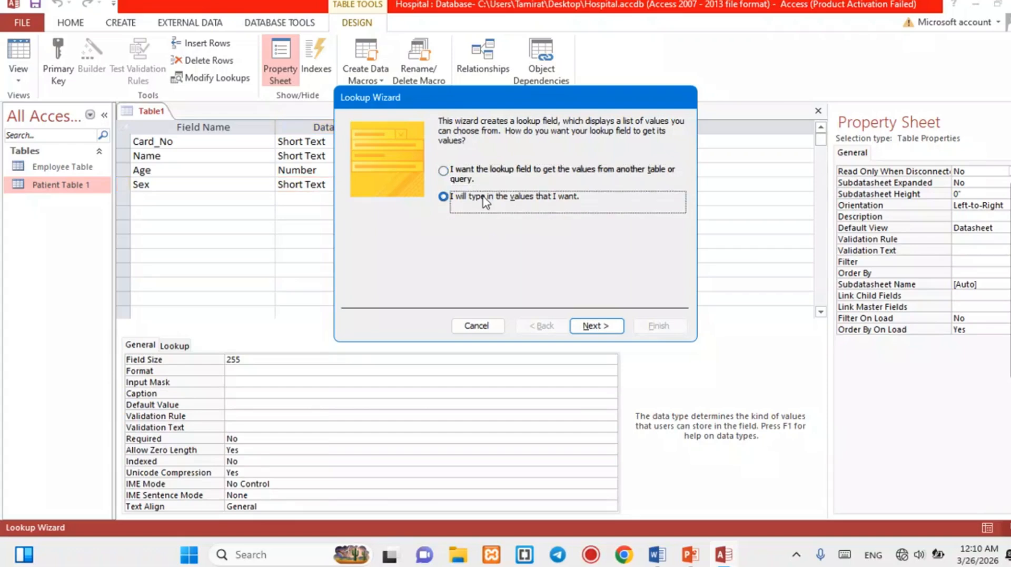
{"action": "left_click", "coordinate": [592, 326]}
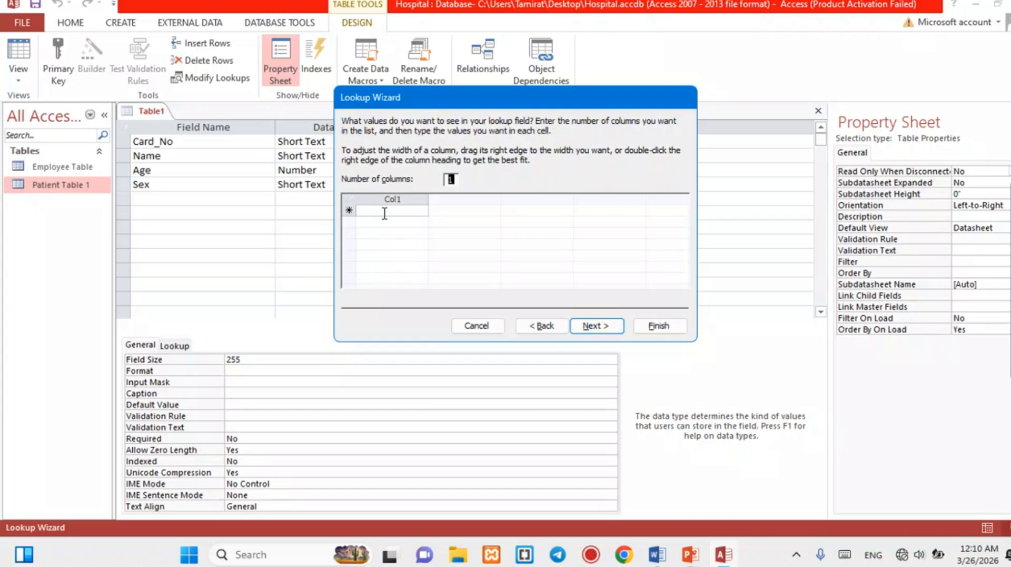
{"action": "left_click", "coordinate": [383, 210]}
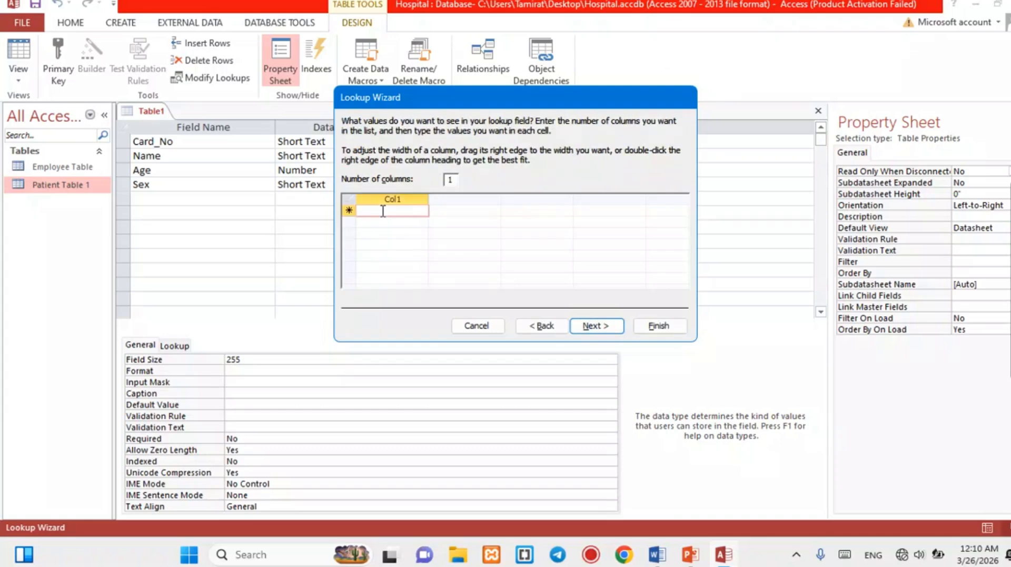
{"action": "type", "text": "Male"}
{"action": "left_click", "coordinate": [385, 222]}
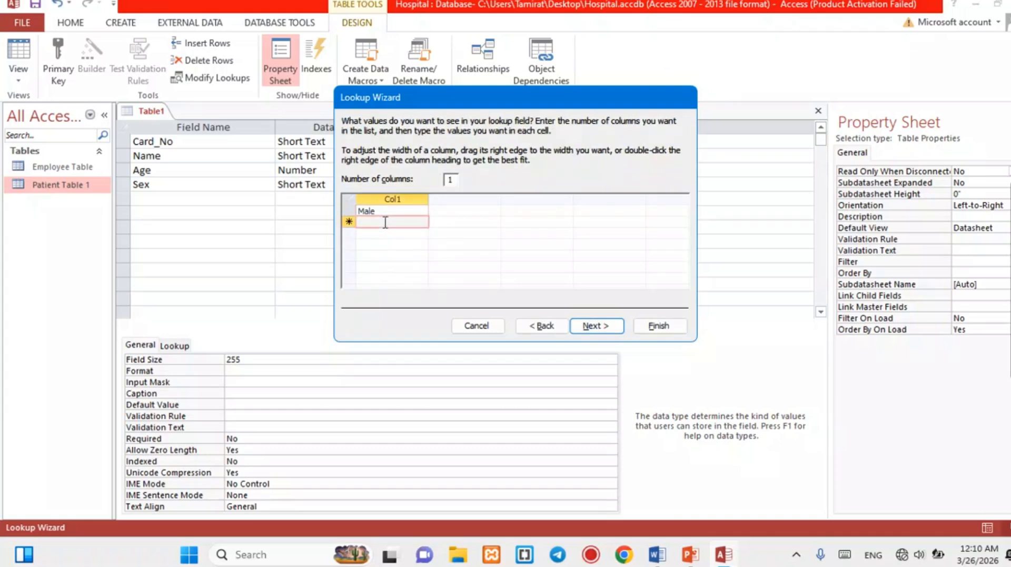
{"action": "type", "text": "Female"}
{"action": "left_click", "coordinate": [379, 232]}
{"action": "type", "text": "O"}
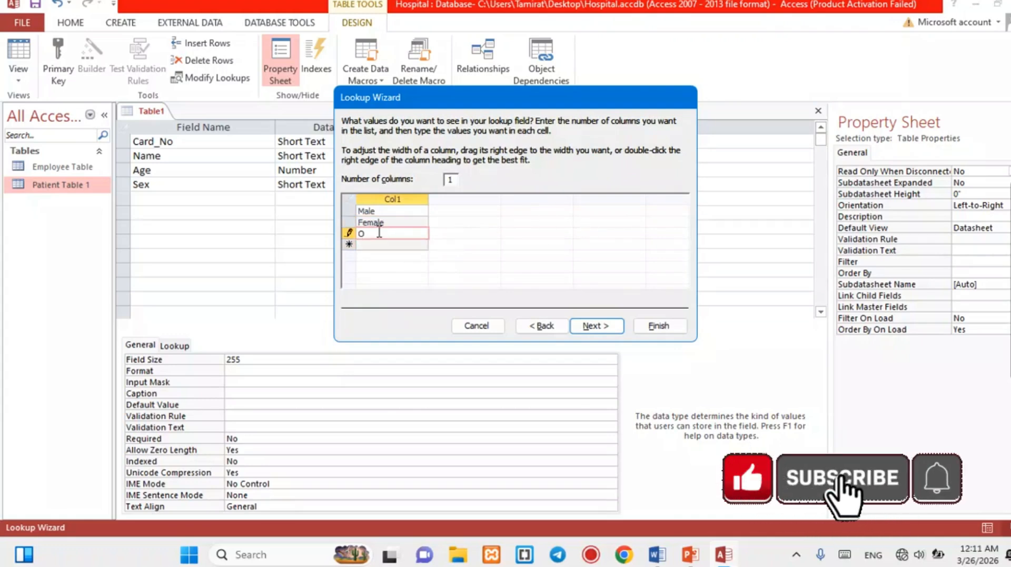
{"action": "type", "text": "ther"}
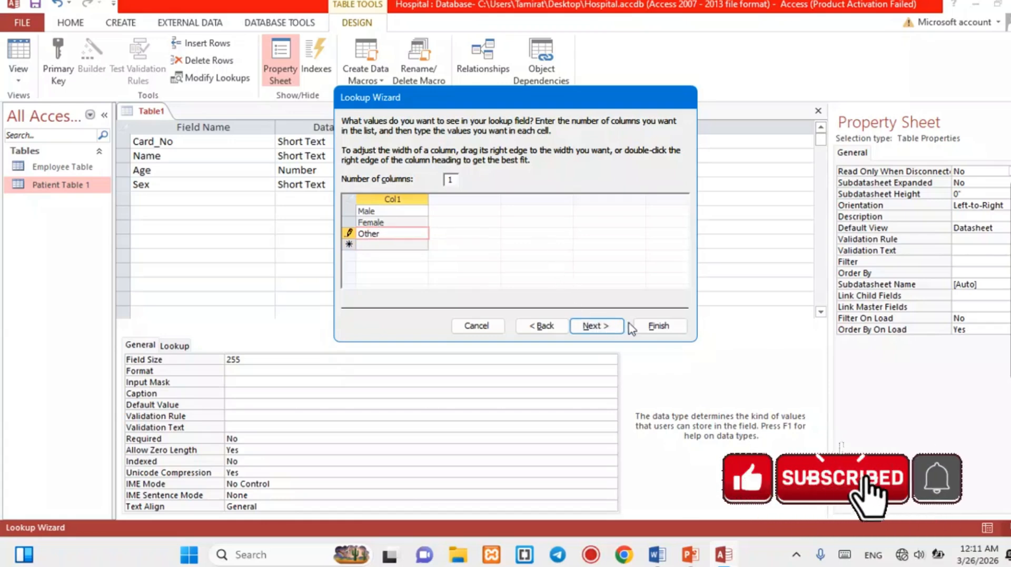
{"action": "left_click", "coordinate": [659, 325]}
Add Short Text fields Emp_ID and City, with City defaulting to Hawassa.
{"action": "left_click", "coordinate": [158, 198]}
{"action": "type", "text": "E"}
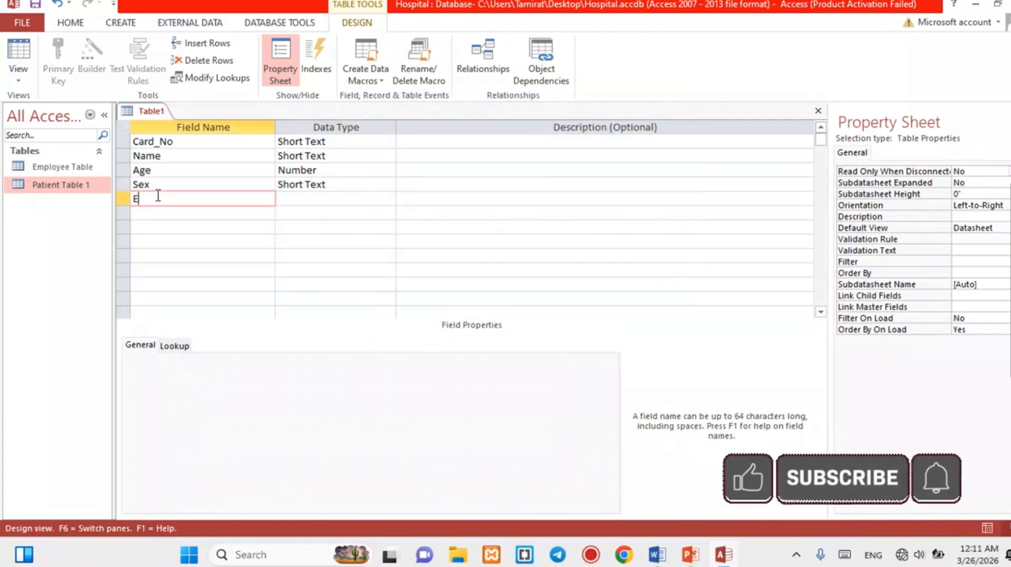
{"action": "type", "text": "mp"}
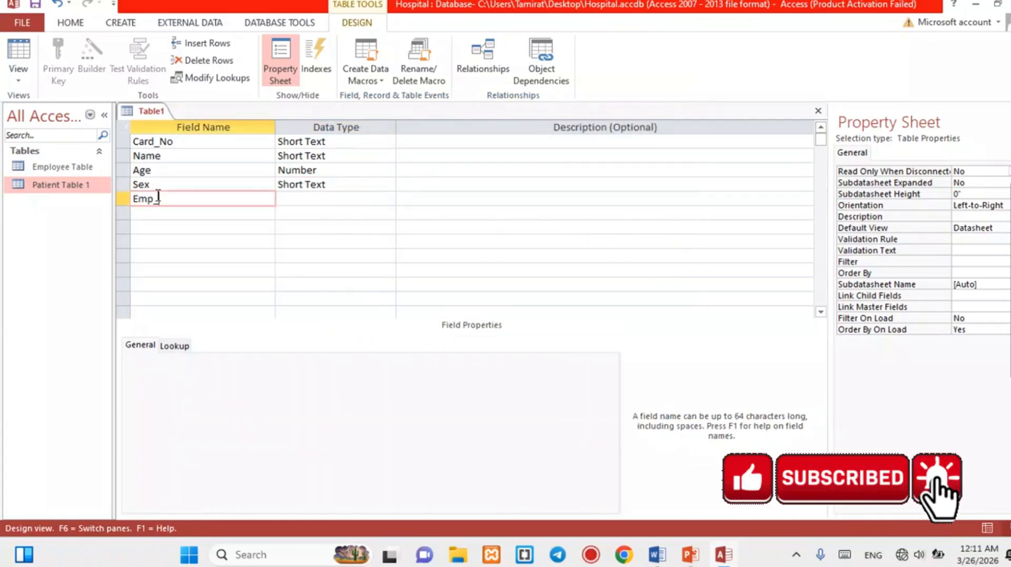
{"action": "type", "text": "_ID"}
{"action": "key", "text": "Tab"}
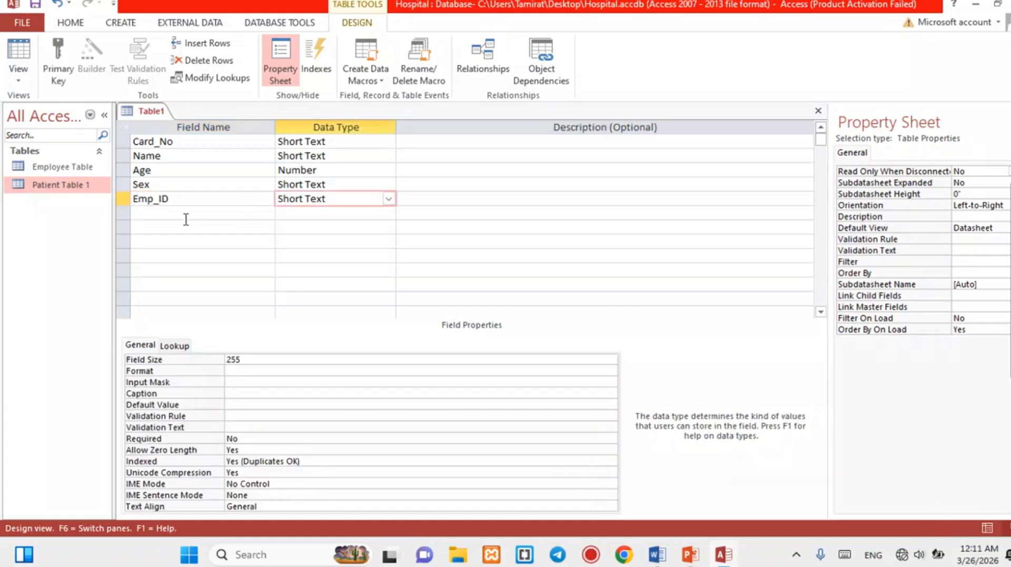
{"action": "left_click", "coordinate": [177, 213]}
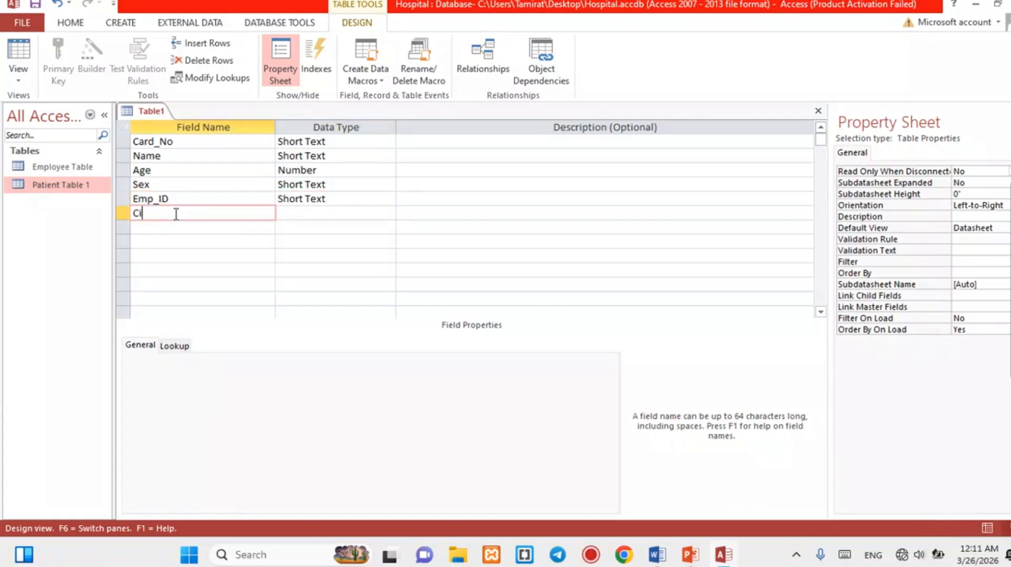
{"action": "type", "text": "City"}
{"action": "key", "text": "Tab"}
{"action": "key", "text": "Tab"}
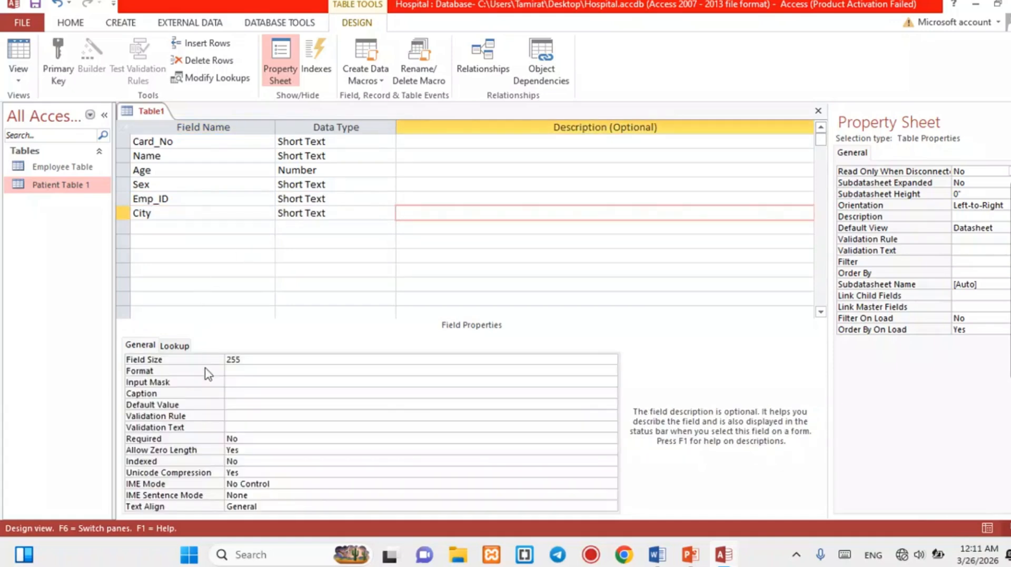
{"action": "left_click", "coordinate": [246, 404]}
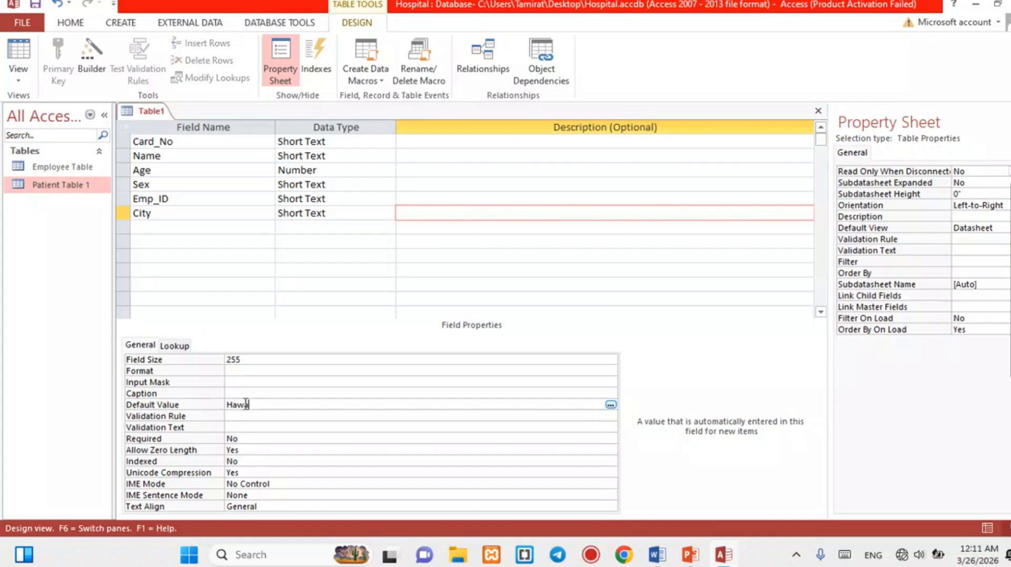
{"action": "type", "text": "Hawassa"}
Add a Region field with default value Sidama.
{"action": "left_click", "coordinate": [186, 227]}
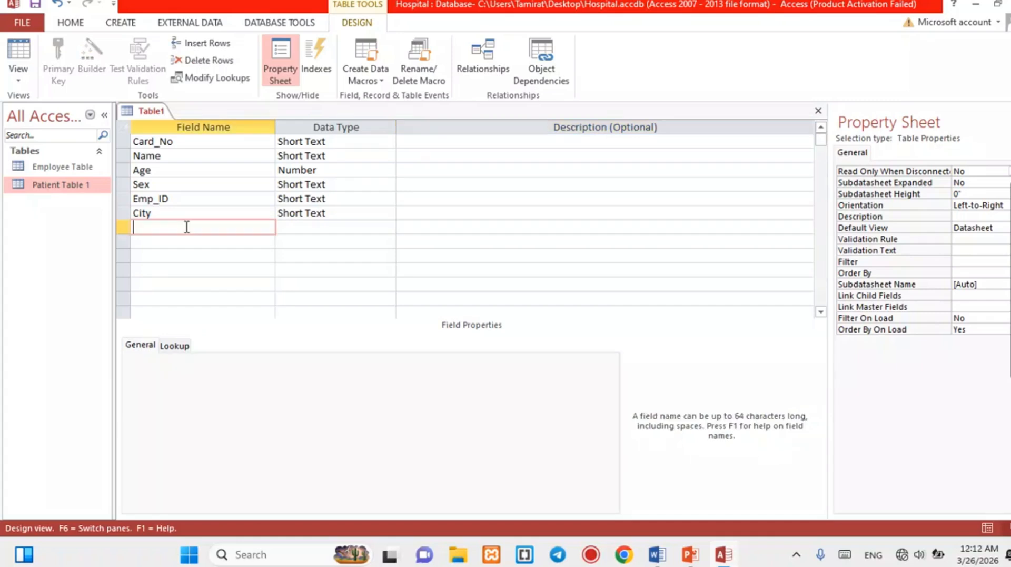
{"action": "type", "text": "Region"}
{"action": "key", "text": "Tab"}
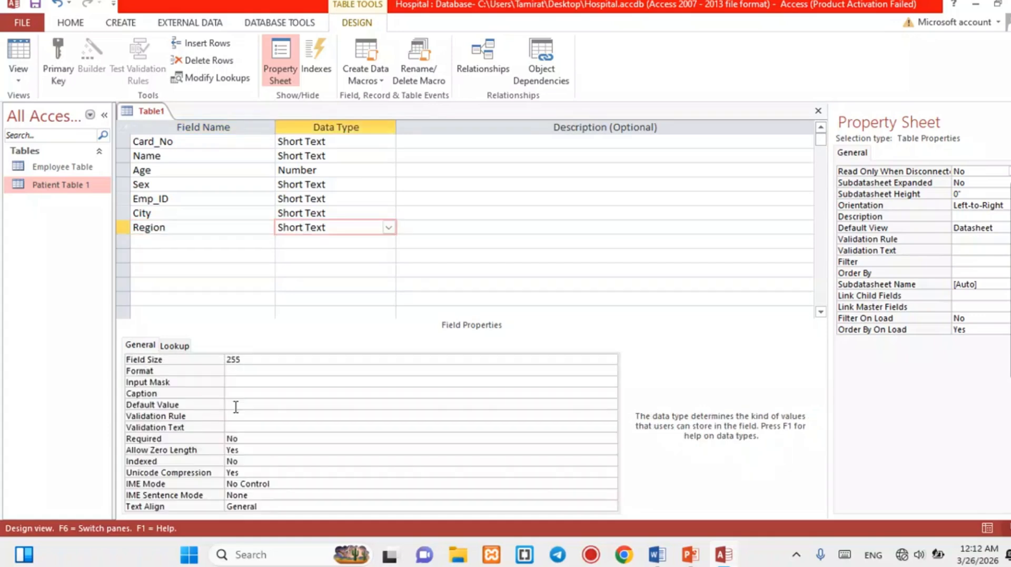
{"action": "left_click", "coordinate": [236, 405]}
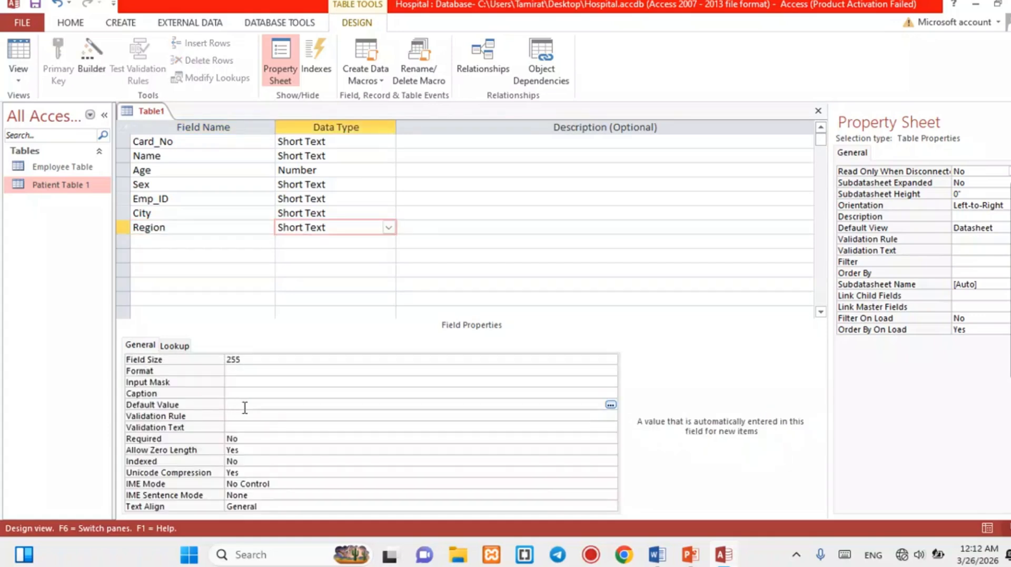
{"action": "type", "text": "Sidam"}
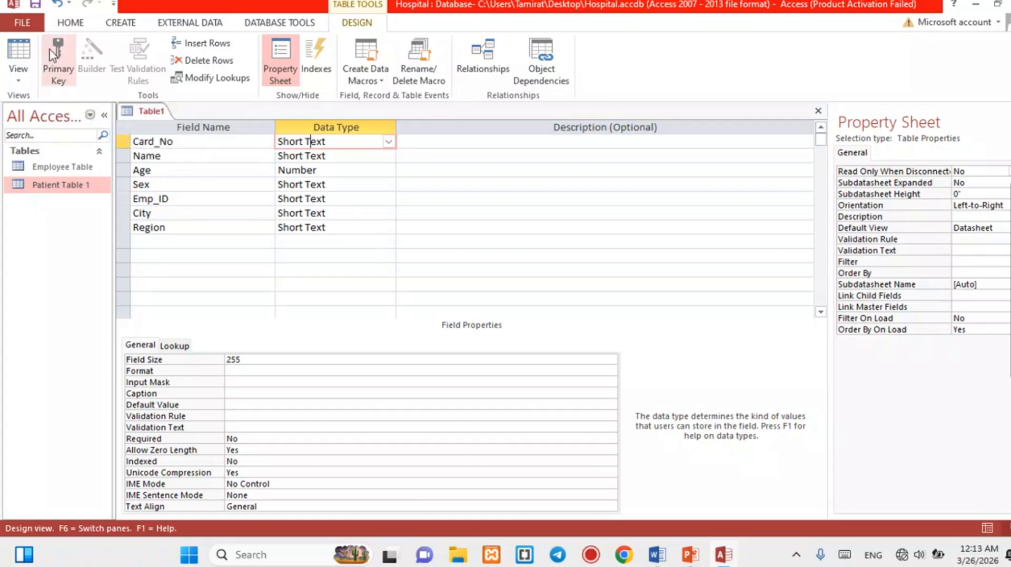
Make Card_No the primary key and save the table as Patient_Table2.
{"action": "left_click", "coordinate": [58, 60]}
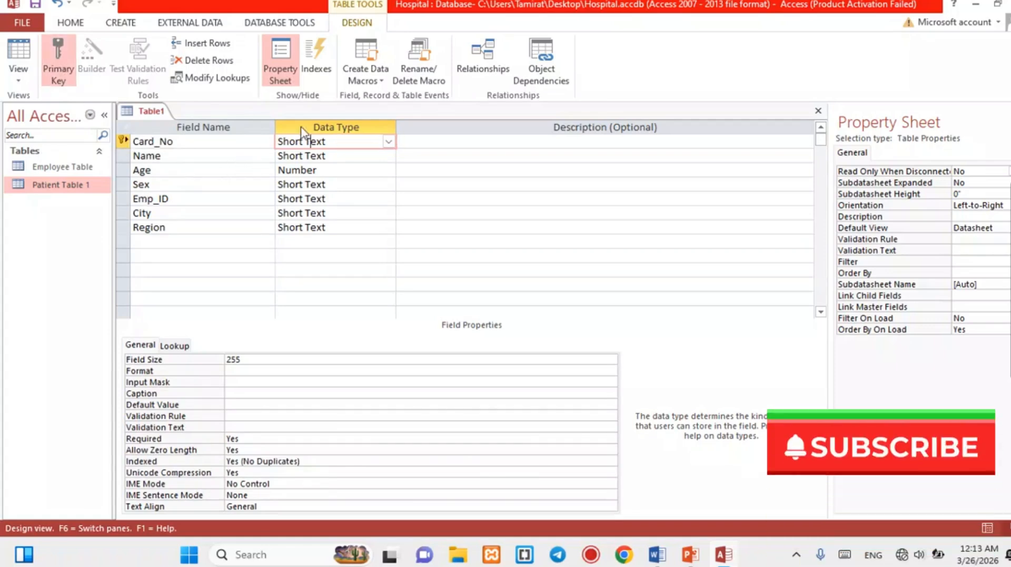
{"action": "right_click", "coordinate": [149, 115]}
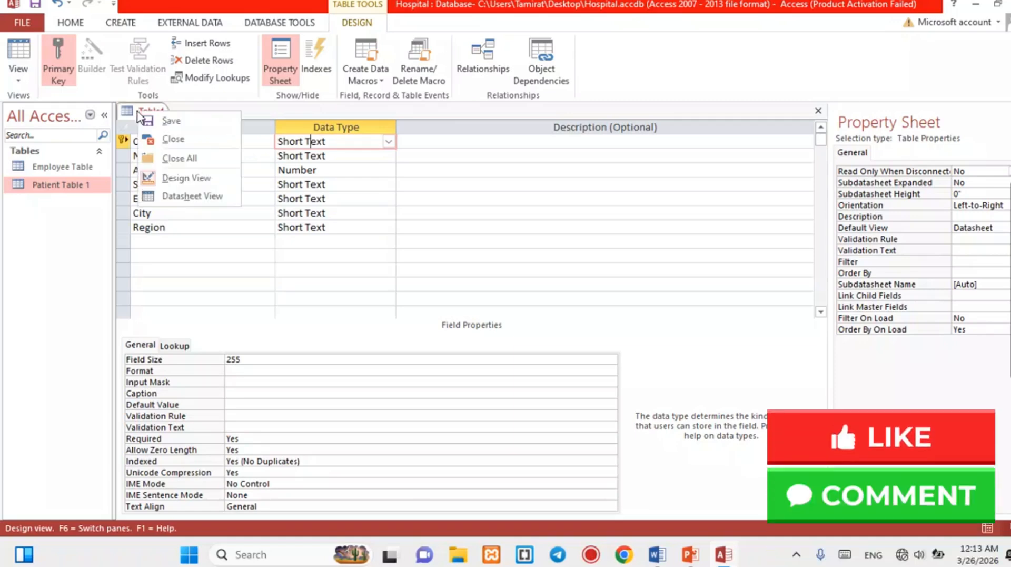
{"action": "left_click", "coordinate": [171, 121]}
{"action": "left_click", "coordinate": [459, 191]}
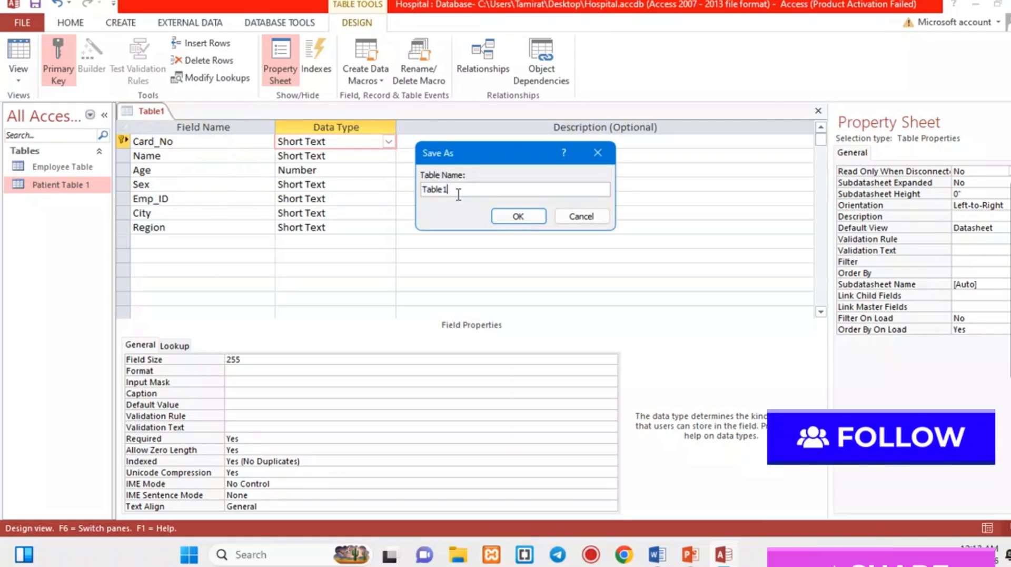
{"action": "key", "text": "BackSpace"}
{"action": "type", "text": "2"}
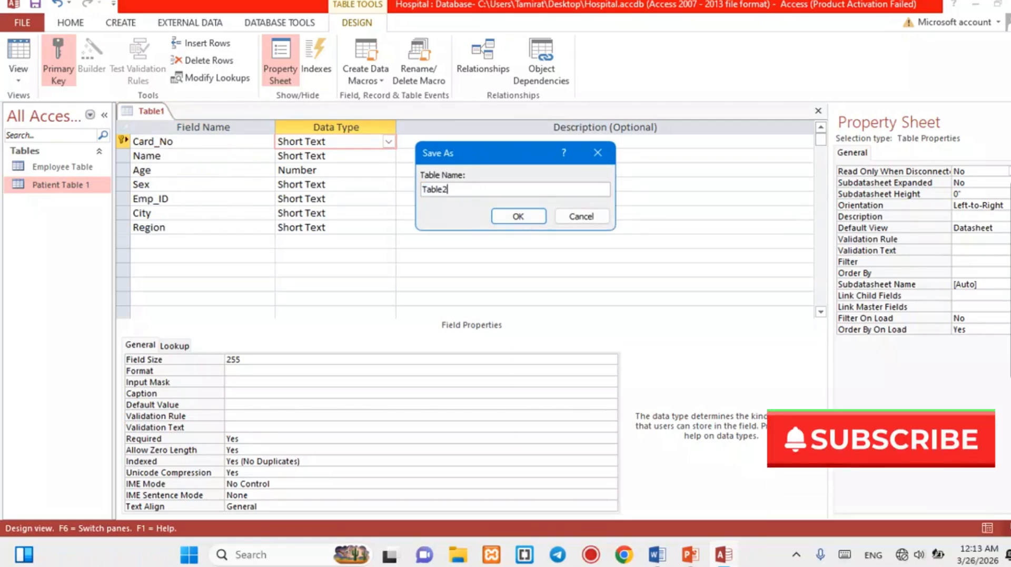
{"action": "left_click", "coordinate": [424, 190]}
{"action": "type", "text": "Patien"}
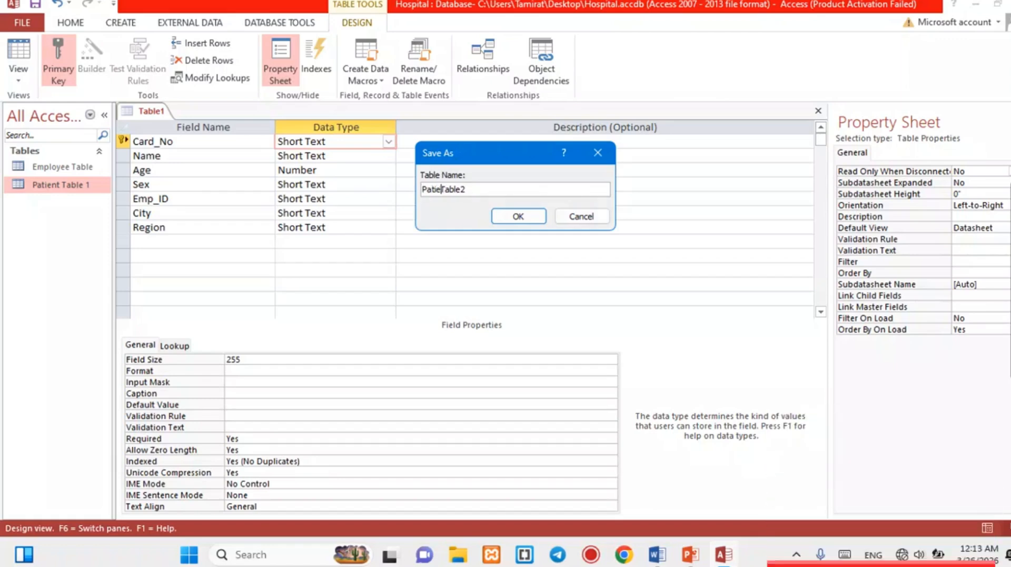
{"action": "type", "text": "t"}
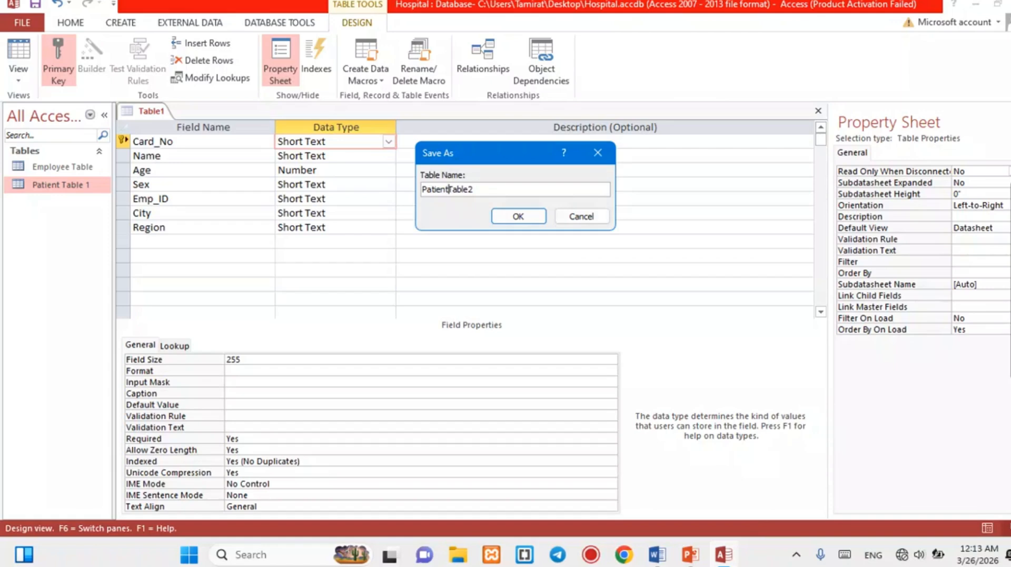
{"action": "key", "text": "BackSpace"}
{"action": "type", "text": "_"}
{"action": "left_click", "coordinate": [531, 223]}
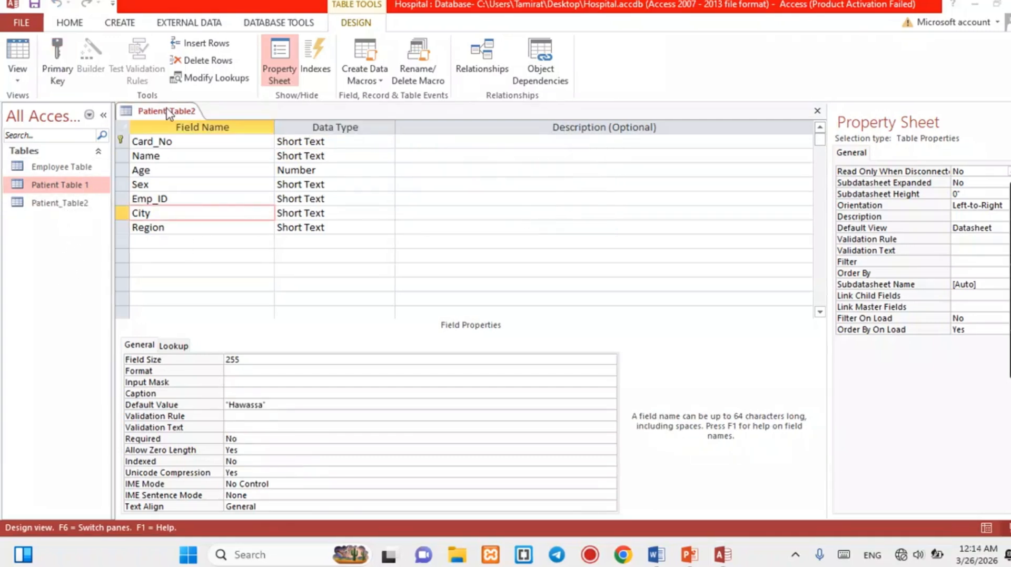
In Datasheet View, enter the first patient's card number, name, Sex Male and employee ID.
{"action": "right_click", "coordinate": [168, 113]}
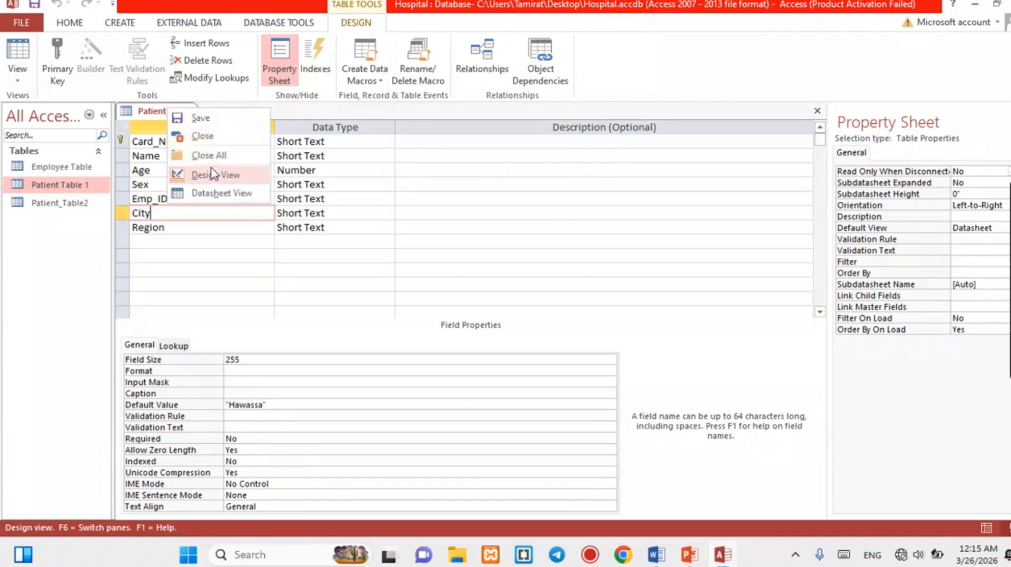
{"action": "left_click", "coordinate": [221, 194]}
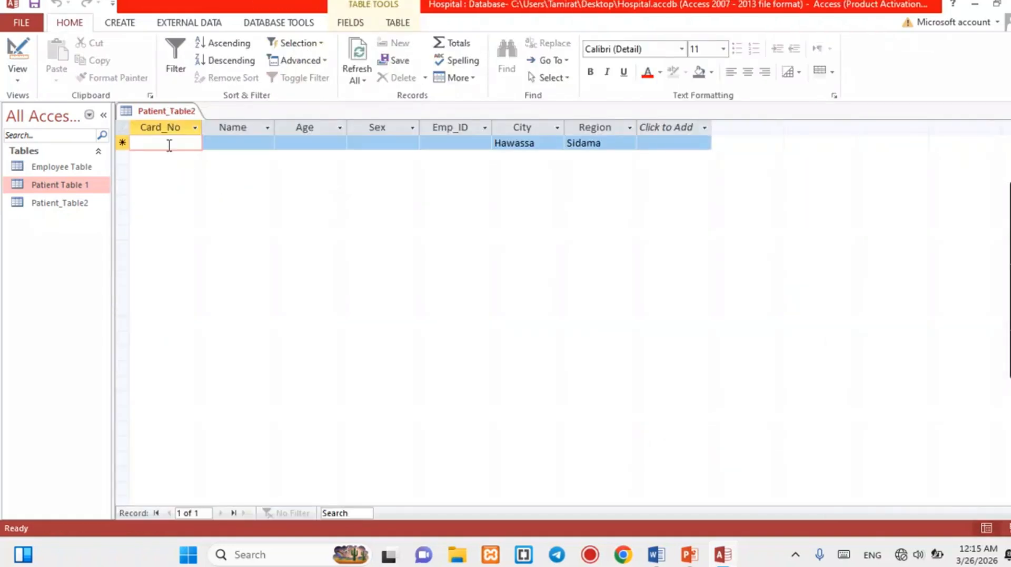
{"action": "key", "text": "Caps_Lock"}
{"action": "type", "text": "H"}
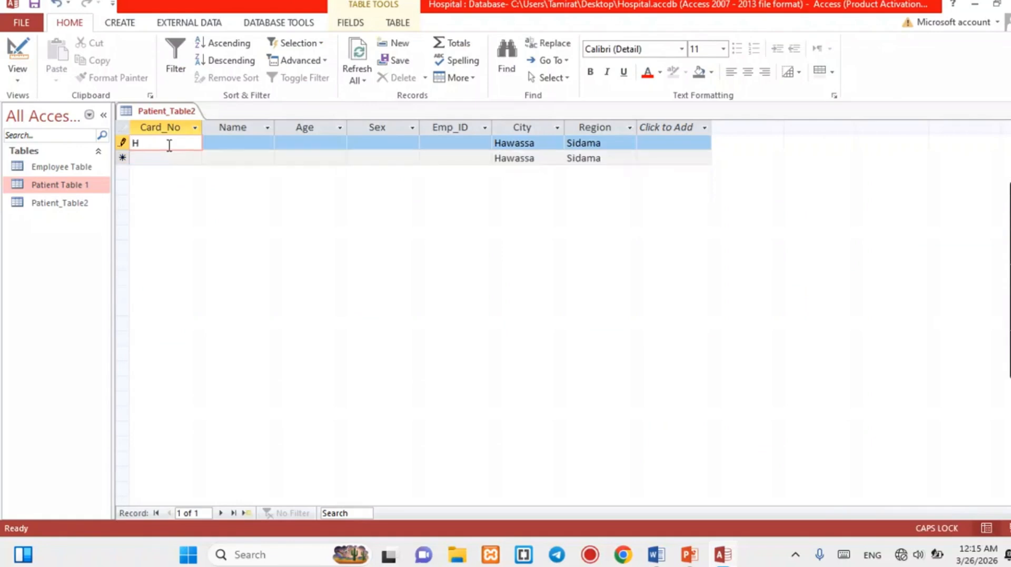
{"action": "type", "text": "RH_001"}
{"action": "key", "text": "Tab"}
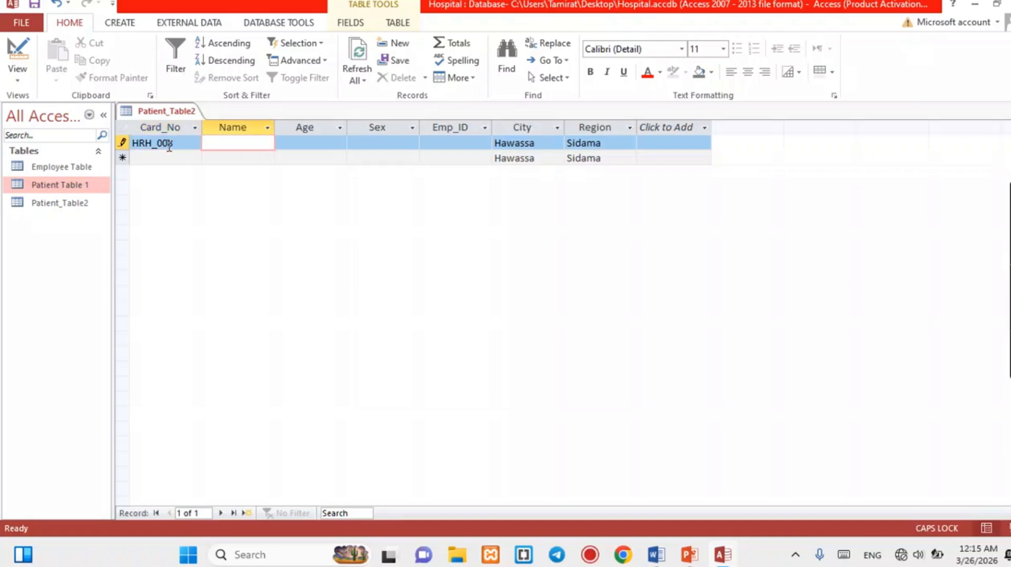
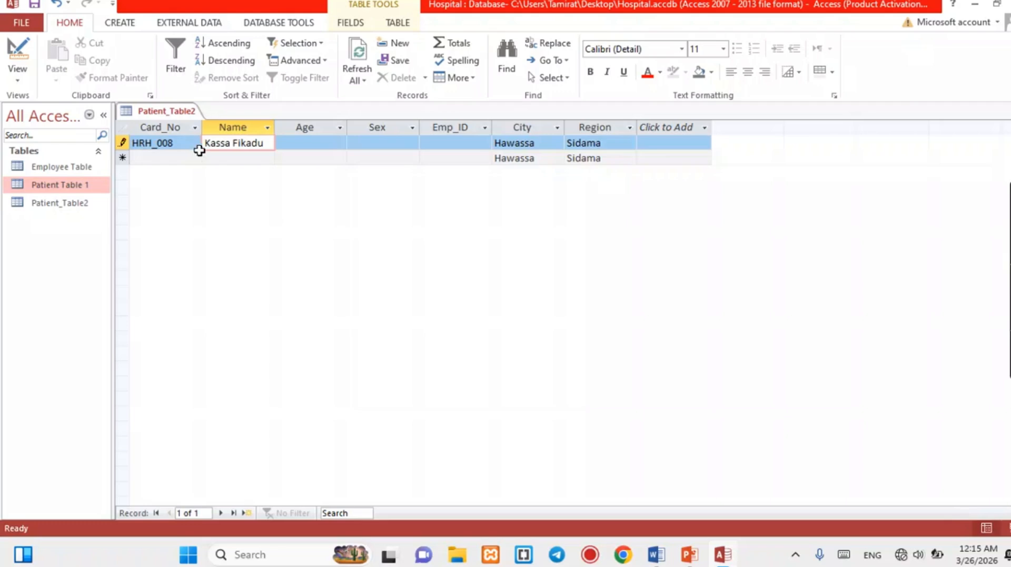
{"action": "left_click", "coordinate": [295, 141]}
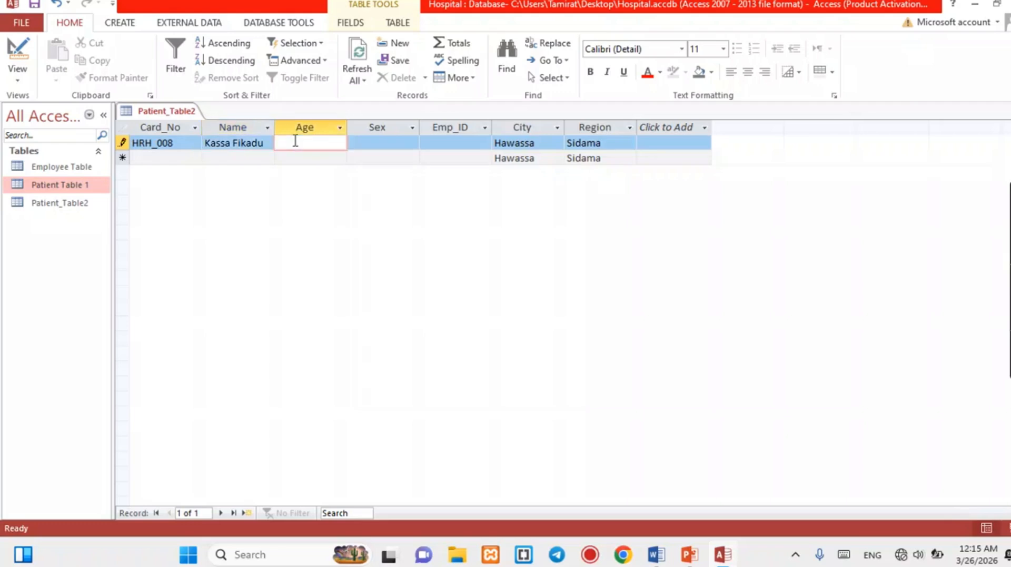
{"action": "left_click", "coordinate": [367, 141]}
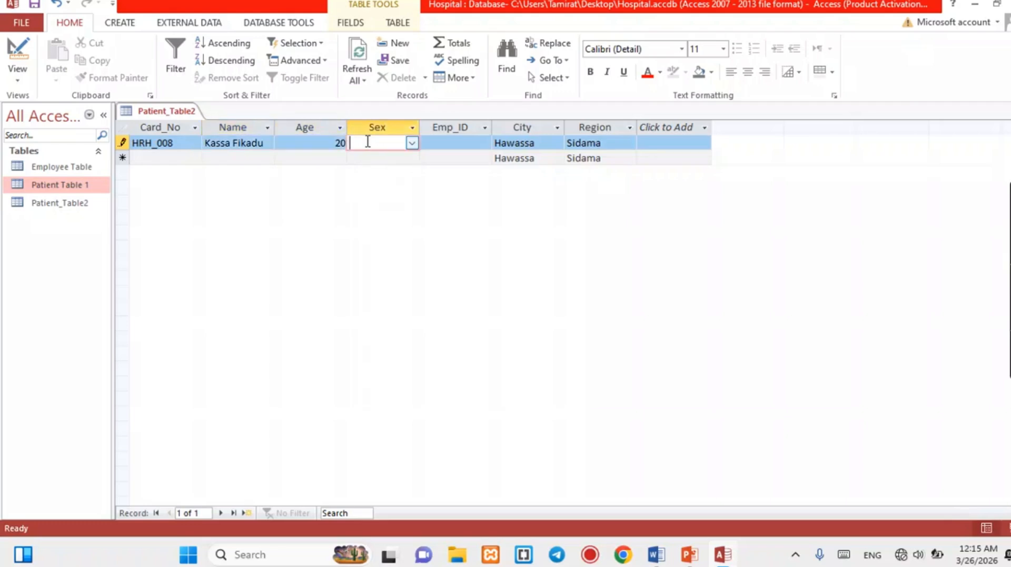
{"action": "left_click", "coordinate": [412, 143]}
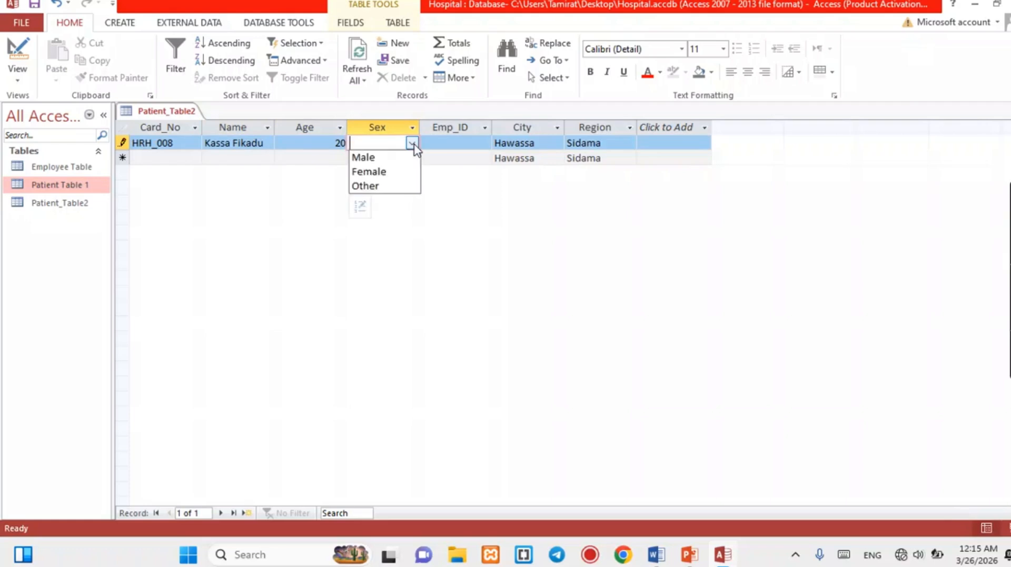
{"action": "left_click", "coordinate": [377, 157]}
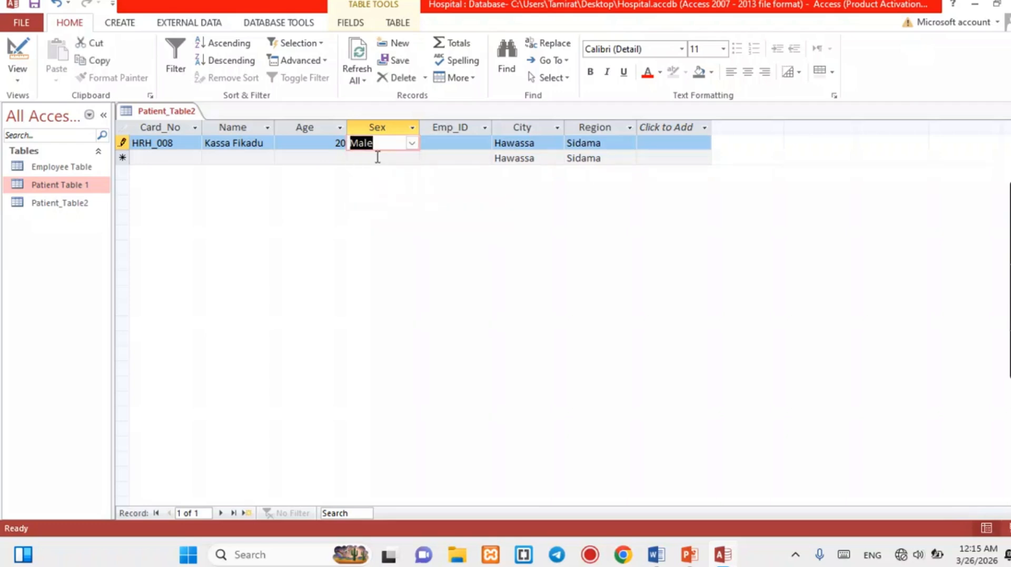
{"action": "left_click", "coordinate": [465, 143]}
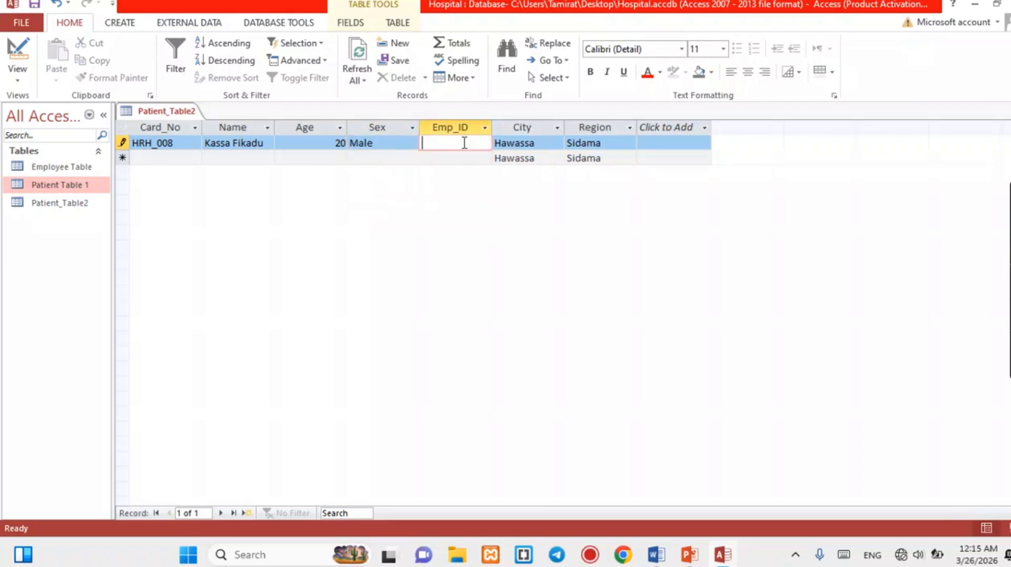
{"action": "type", "text": "Emp_001"}
Add record HRH_009 with the pasted name, age 17, Male and Emp_001.
{"action": "left_click", "coordinate": [155, 156]}
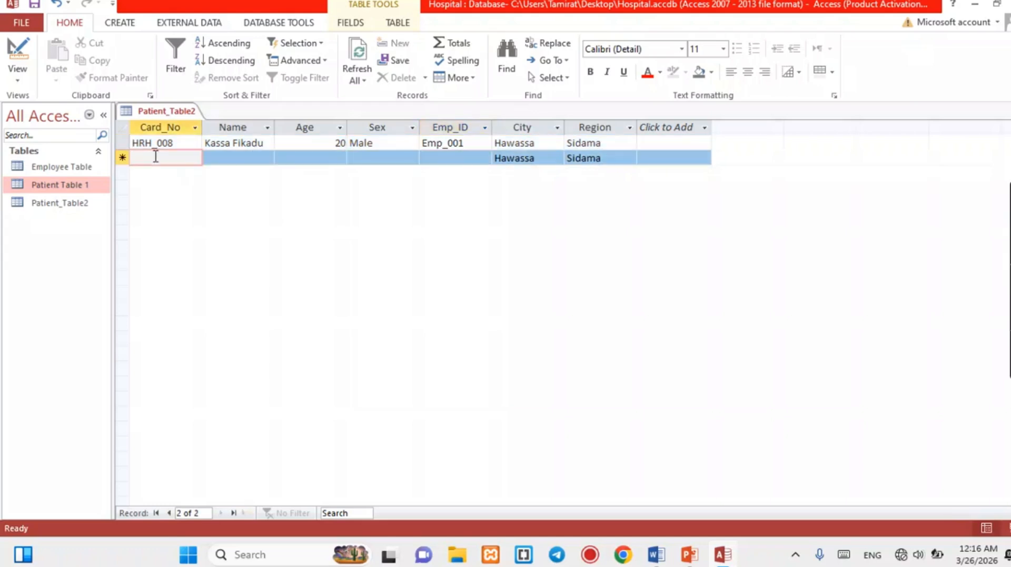
{"action": "type", "text": "hrh"}
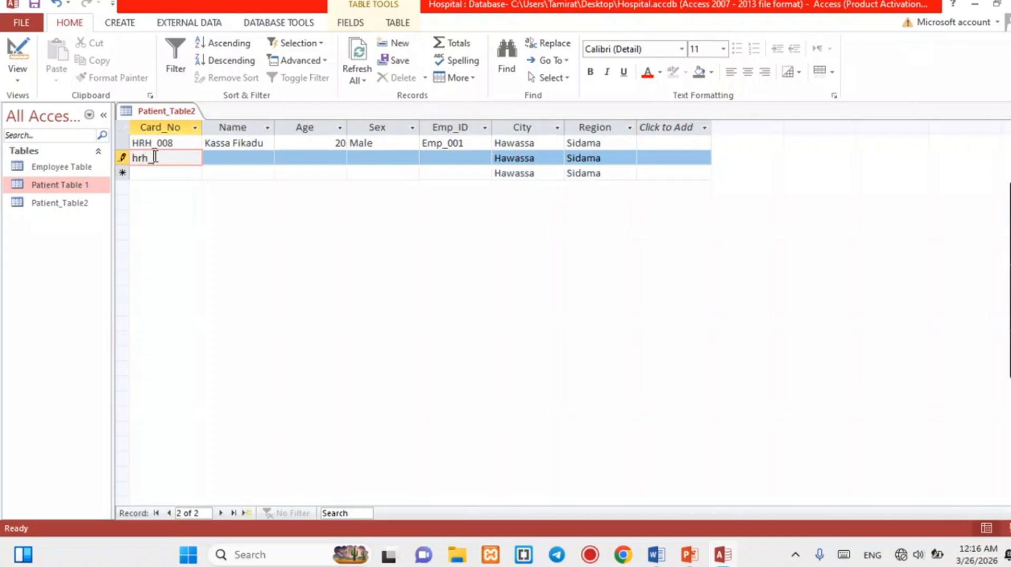
{"action": "type", "text": "_009"}
{"action": "left_click", "coordinate": [221, 158]}
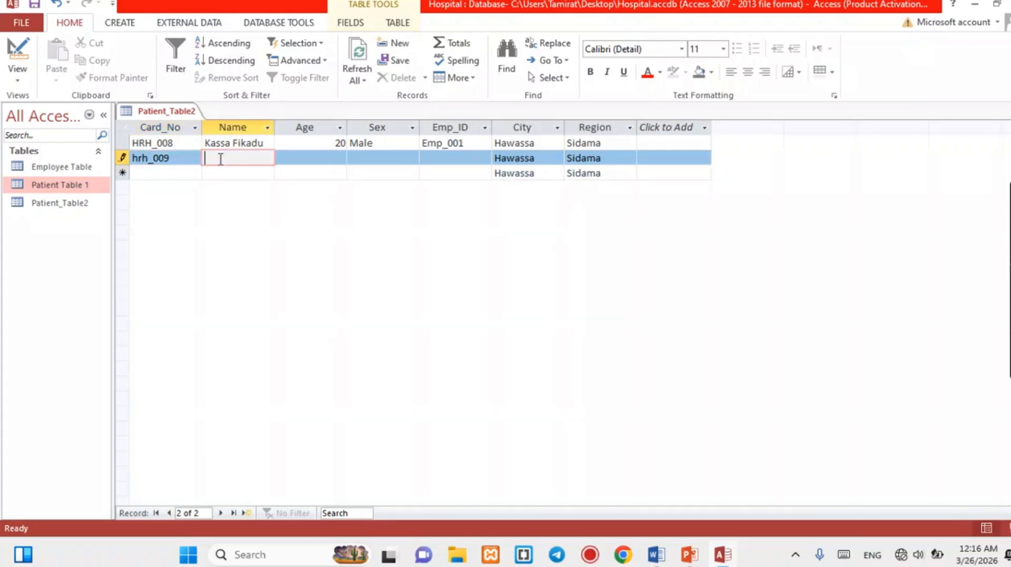
{"action": "left_click", "coordinate": [313, 159]}
{"action": "type", "text": "1"}
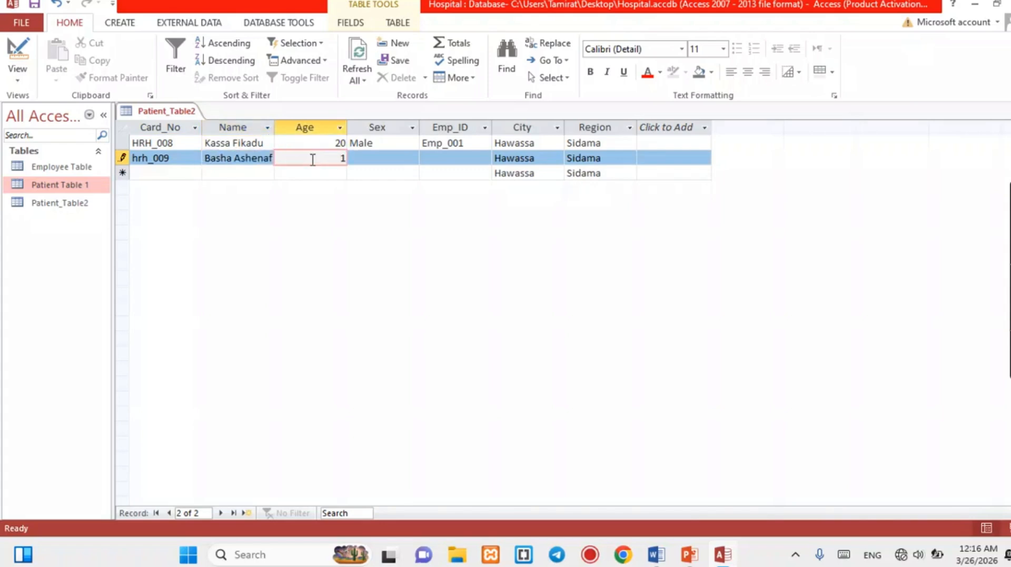
{"action": "type", "text": "7"}
{"action": "left_click", "coordinate": [375, 158]}
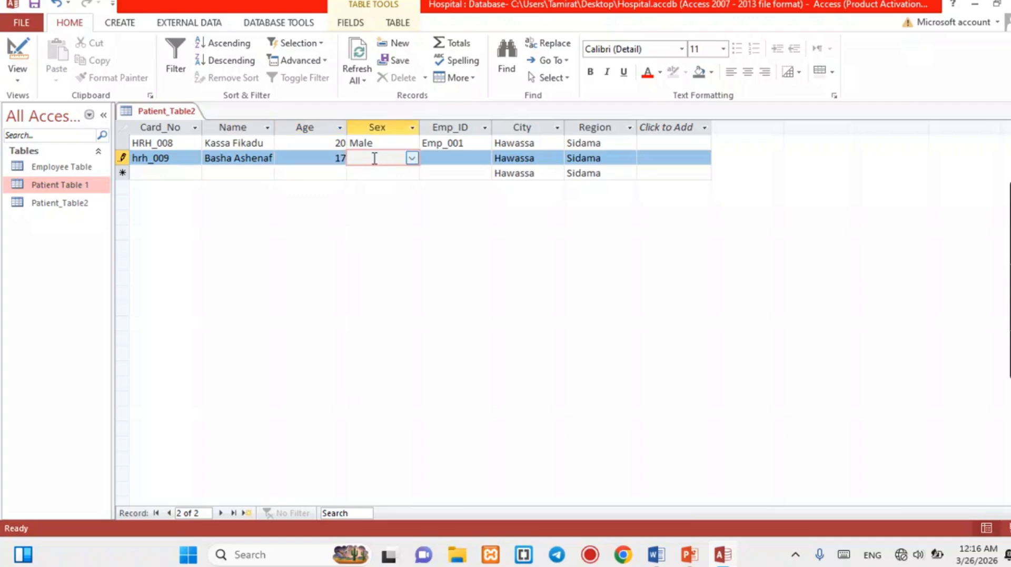
{"action": "left_click", "coordinate": [412, 158]}
{"action": "left_click", "coordinate": [384, 171]}
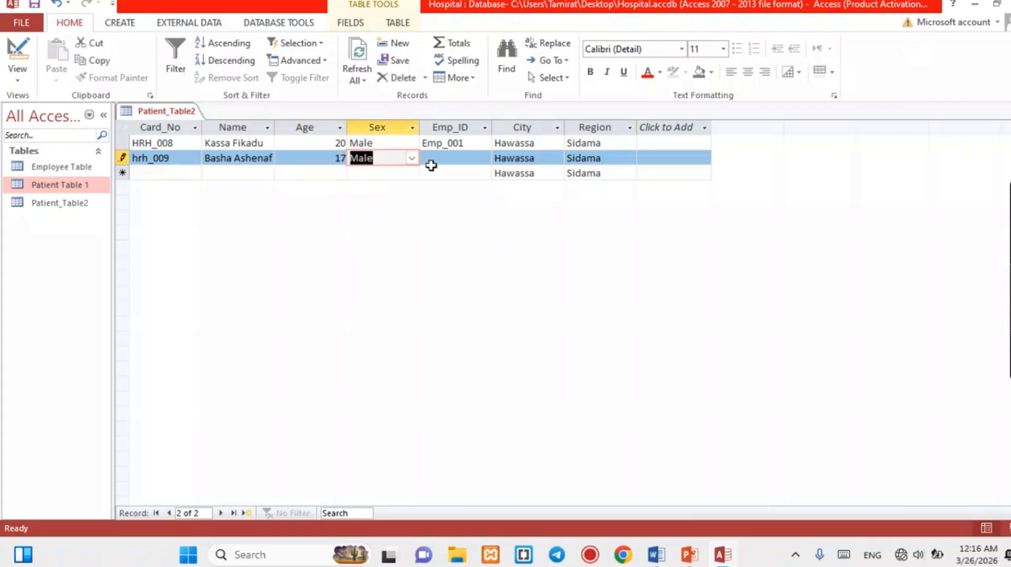
{"action": "left_click", "coordinate": [443, 159]}
{"action": "type", "text": "Emp"}
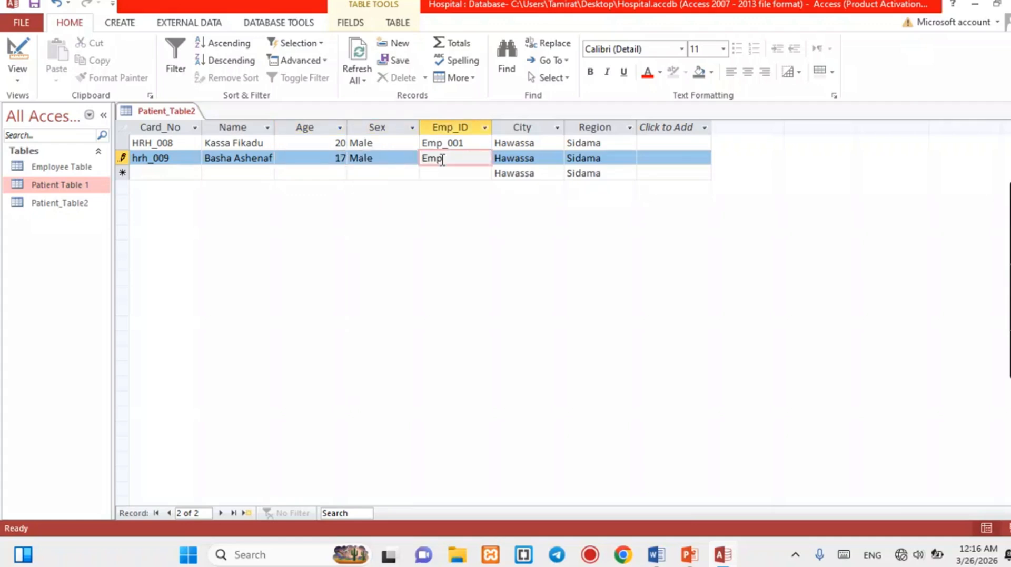
{"action": "type", "text": "_001"}
Change the second record's City to Dilla and Region to C/Ethiopia.
{"action": "left_click", "coordinate": [536, 158]}
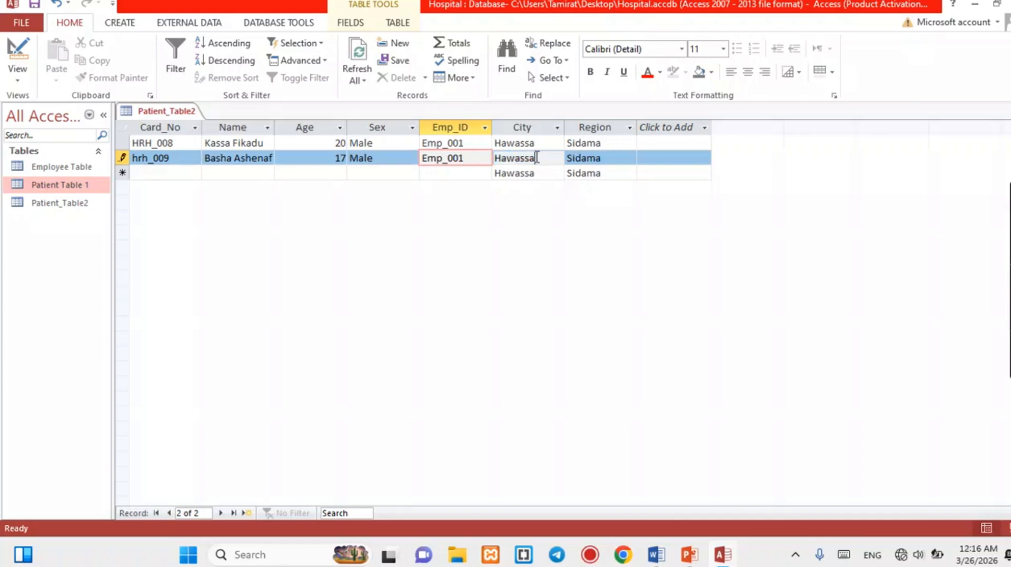
{"action": "key", "text": "BackSpace"}
{"action": "key", "text": "BackSpace"}
{"action": "key", "text": "BackSpace"}
{"action": "key", "text": "BackSpace"}
{"action": "key", "text": "BackSpace"}
{"action": "key", "text": "BackSpace"}
{"action": "key", "text": "BackSpace"}
{"action": "type", "text": "Dilla"}
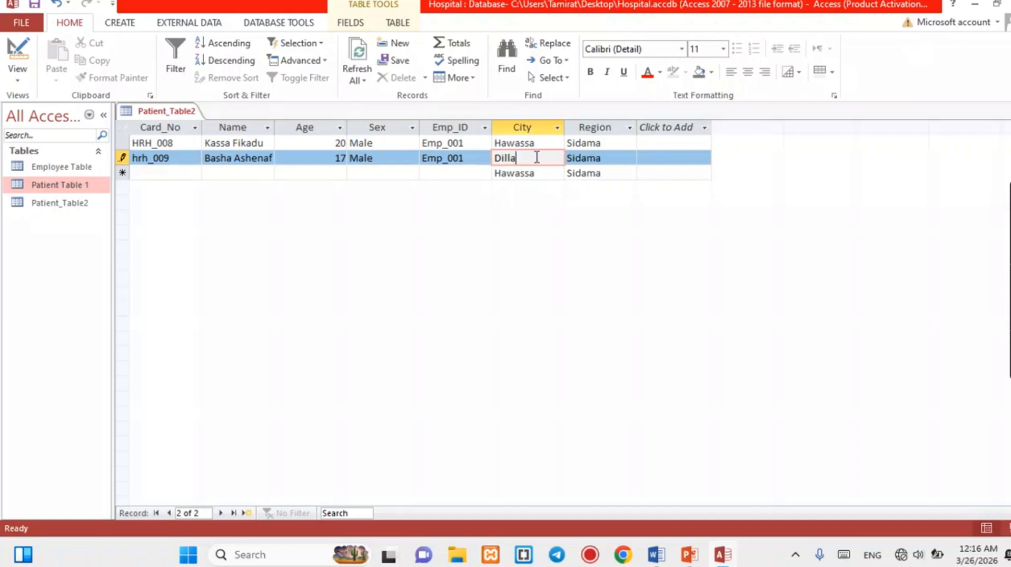
{"action": "left_click", "coordinate": [608, 158]}
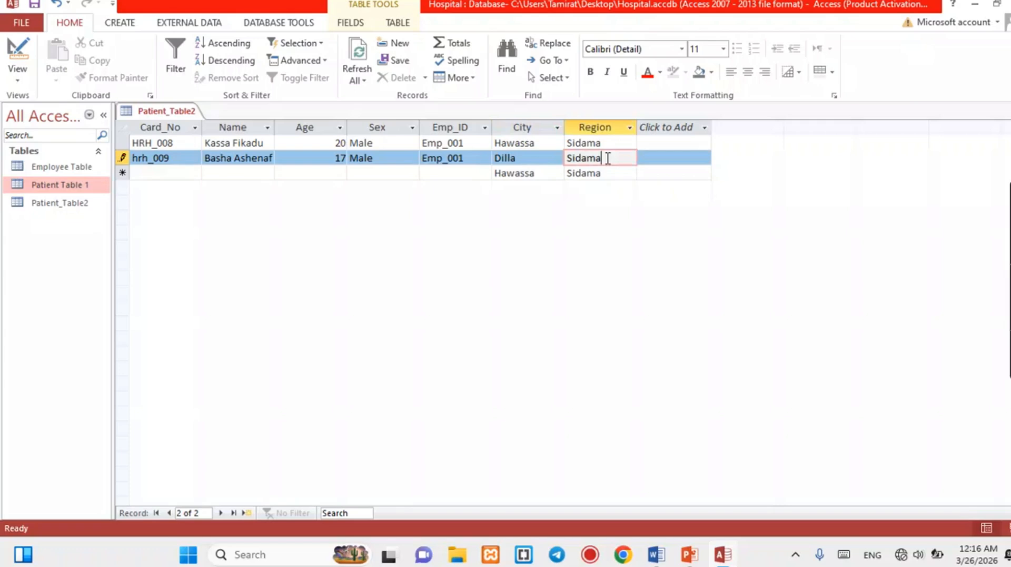
{"action": "key", "text": "BackSpace"}
{"action": "key", "text": "BackSpace"}
{"action": "key", "text": "BackSpace"}
{"action": "key", "text": "BackSpace"}
{"action": "key", "text": "BackSpace"}
{"action": "key", "text": "BackSpace"}
{"action": "type", "text": "C/Ethiopia"}
{"action": "left_click", "coordinate": [157, 175]}
Enter record HRH_010 with the patient's name and age 20.
{"action": "key", "text": "Caps_Lock"}
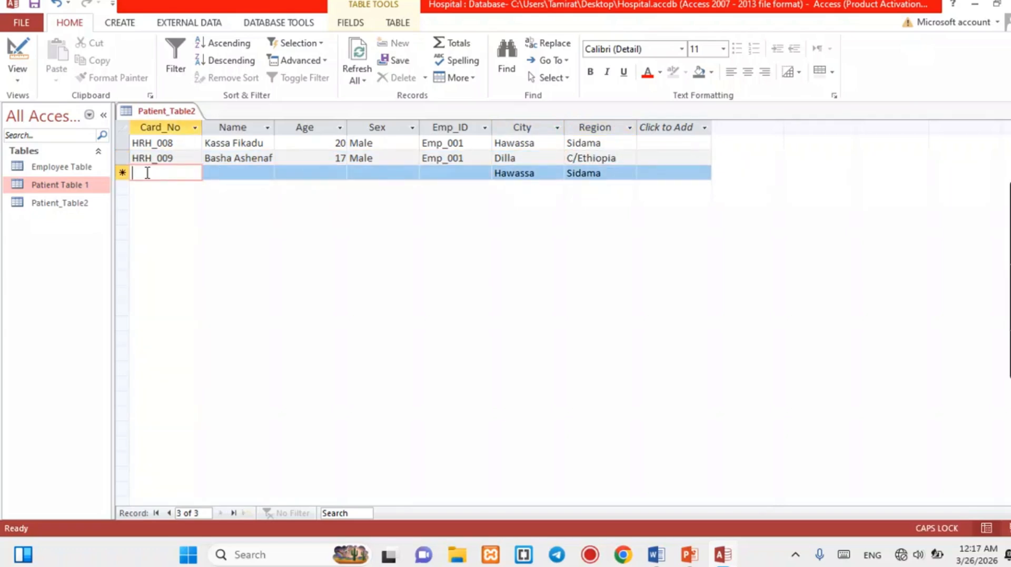
{"action": "type", "text": "HRH_010"}
{"action": "left_click", "coordinate": [221, 173]}
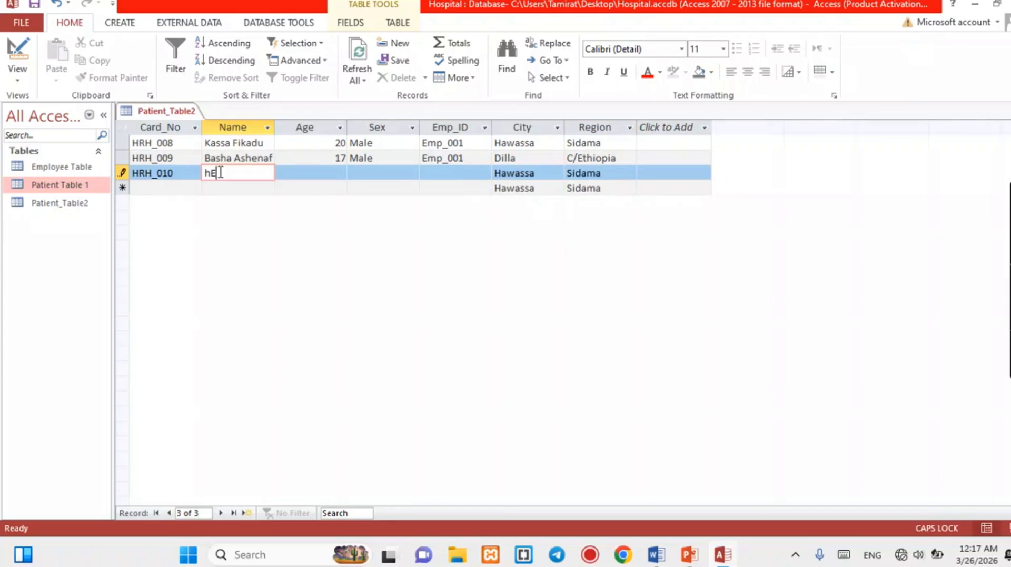
{"action": "key", "text": "Caps_Lock"}
{"action": "left_click", "coordinate": [315, 177]}
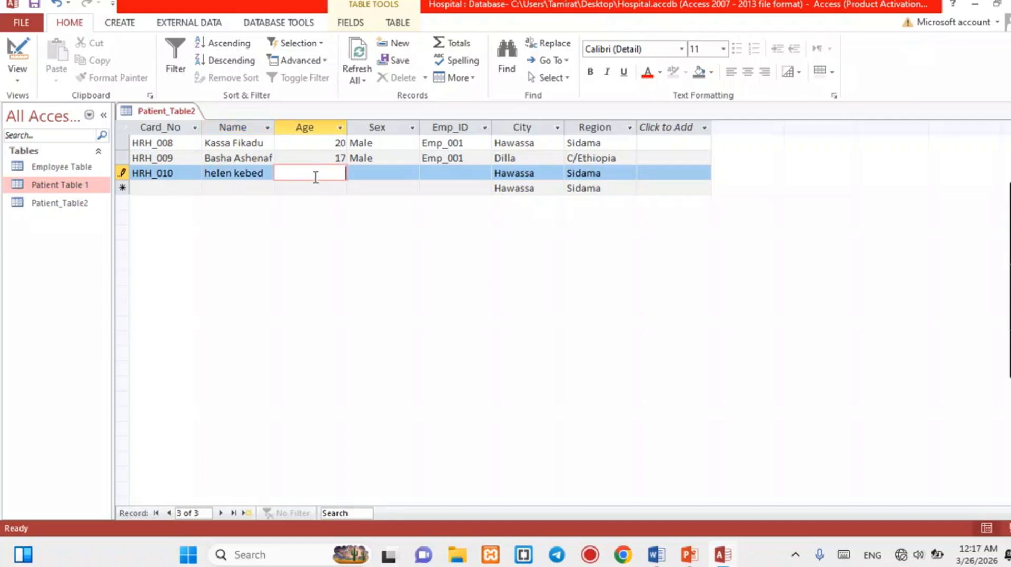
{"action": "type", "text": "20"}
Set HRH_010 to Female, Emp_001, city Shashemene and region Oromiya.
{"action": "left_click", "coordinate": [379, 170]}
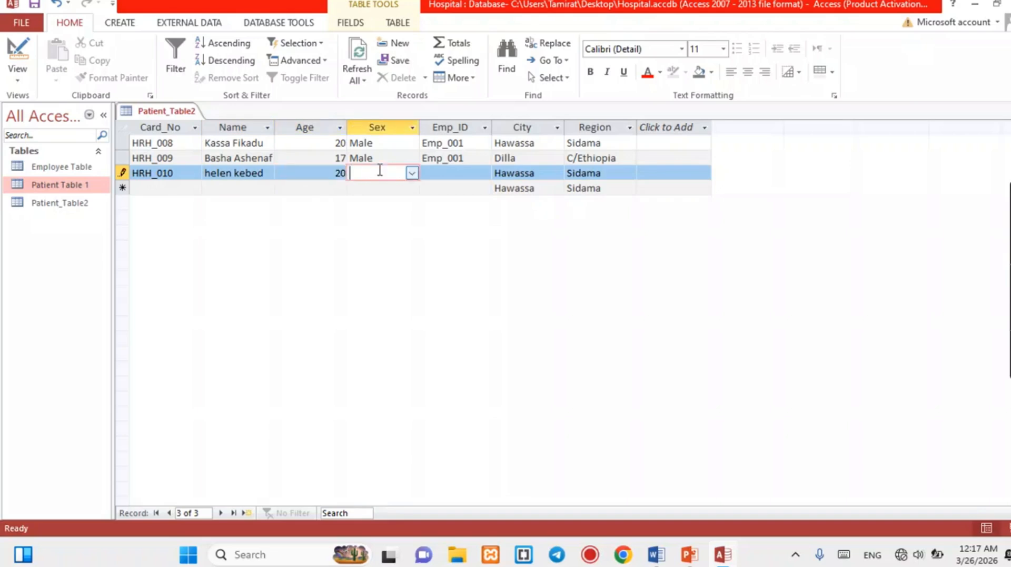
{"action": "left_click", "coordinate": [411, 173]}
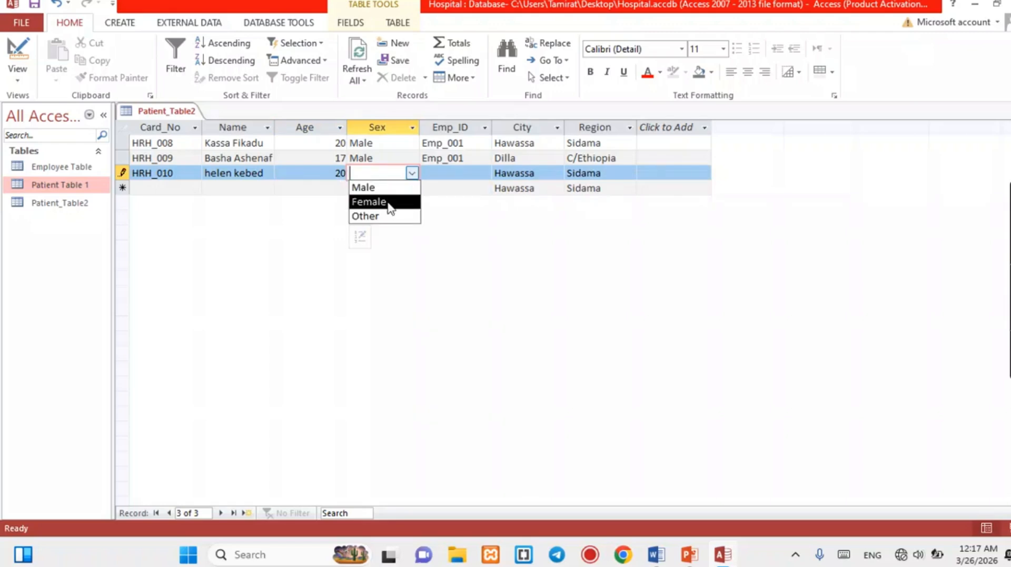
{"action": "left_click", "coordinate": [389, 204]}
{"action": "left_click", "coordinate": [445, 173]}
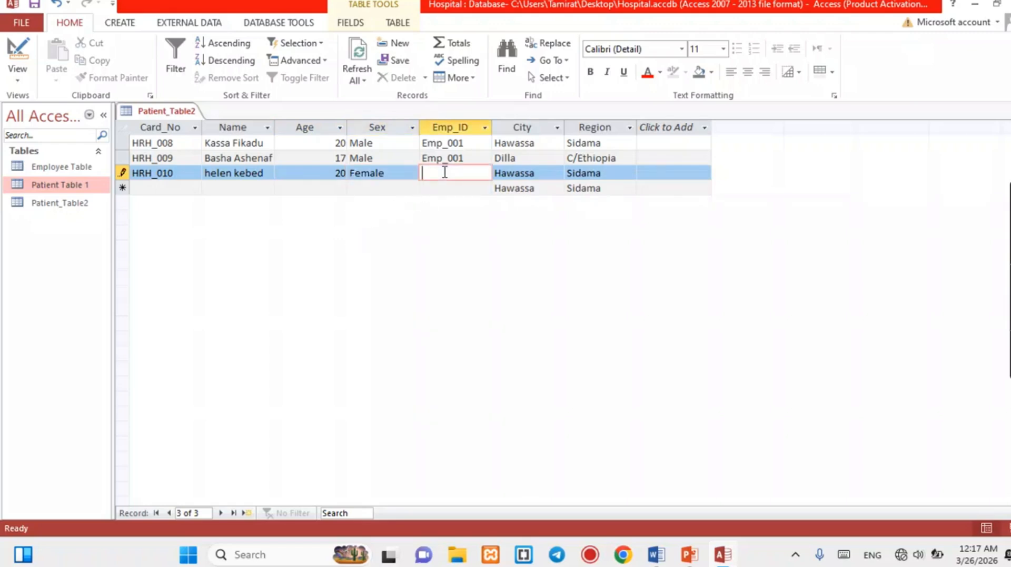
{"action": "type", "text": "Emp_001"}
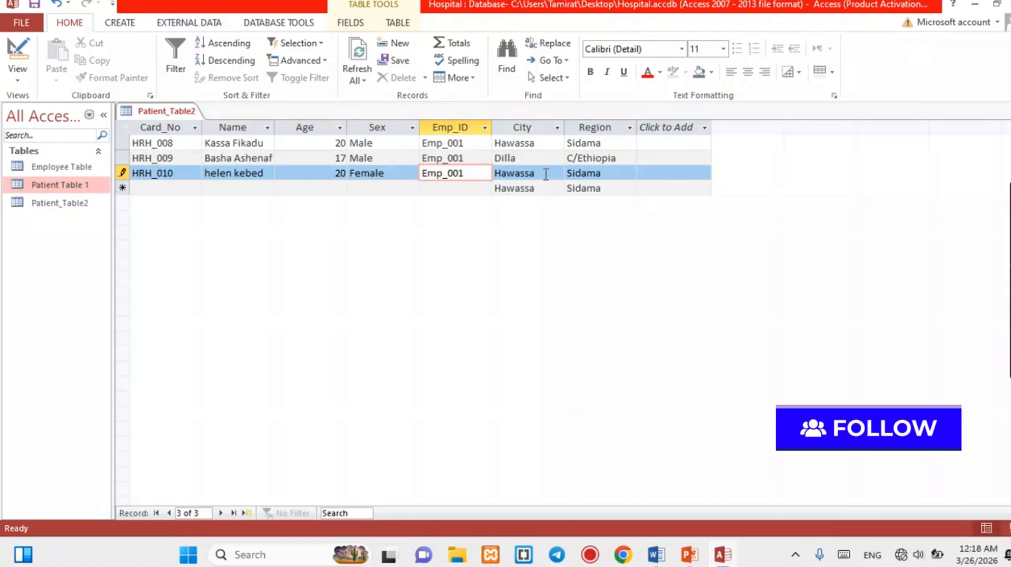
{"action": "key", "text": "Tab"}
{"action": "type", "text": "Sha"}
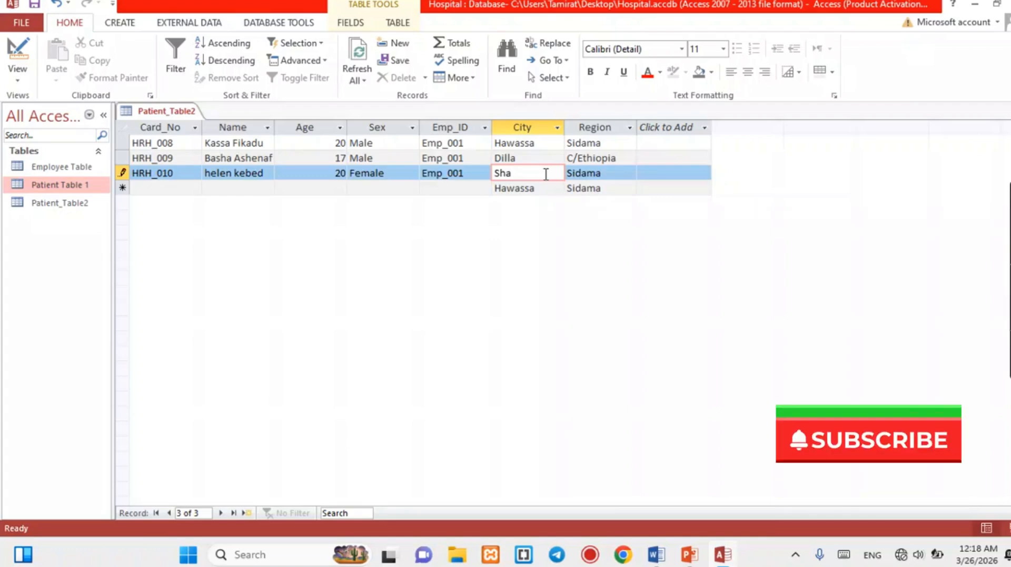
{"action": "type", "text": "shemen"}
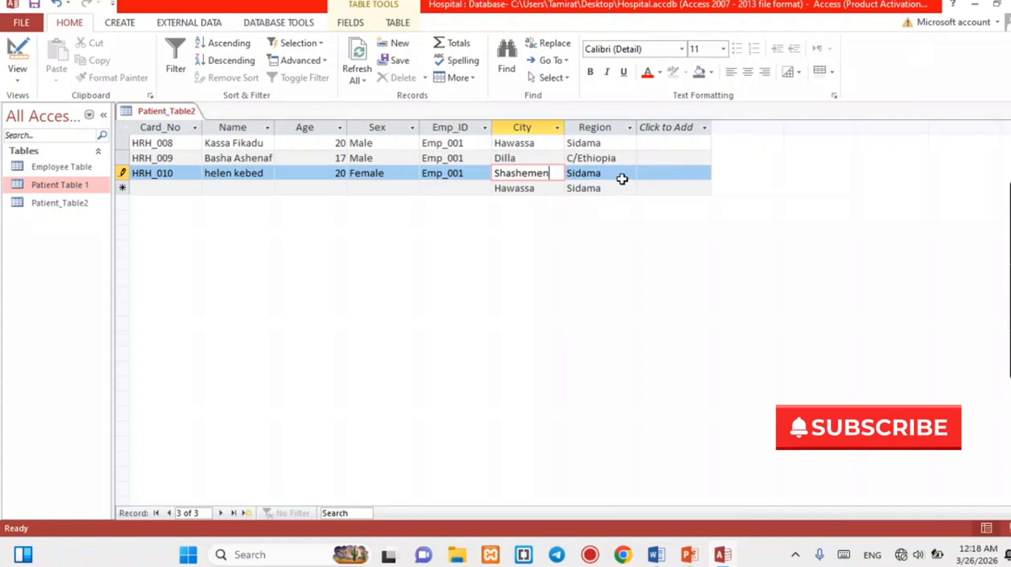
{"action": "key", "text": "Tab"}
{"action": "type", "text": "Oromiya"}
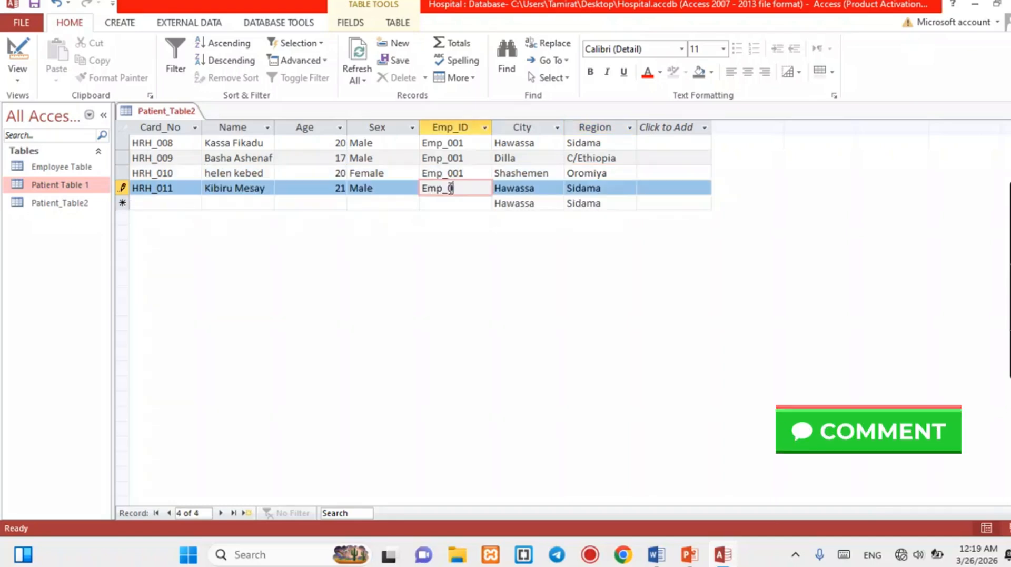
Give the next record employee Emp_002 and city A/wondo.
{"action": "type", "text": "02"}
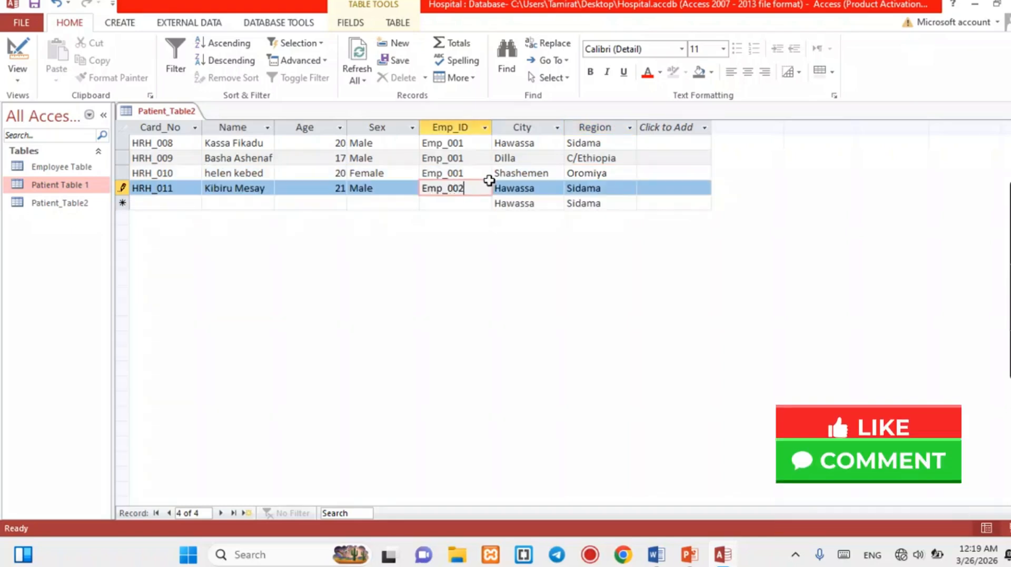
{"action": "left_click", "coordinate": [543, 191]}
{"action": "key", "text": "BackSpace"}
{"action": "key", "text": "BackSpace"}
{"action": "key", "text": "BackSpace"}
{"action": "key", "text": "BackSpace"}
{"action": "key", "text": "BackSpace"}
{"action": "key", "text": "BackSpace"}
{"action": "key", "text": "BackSpace"}
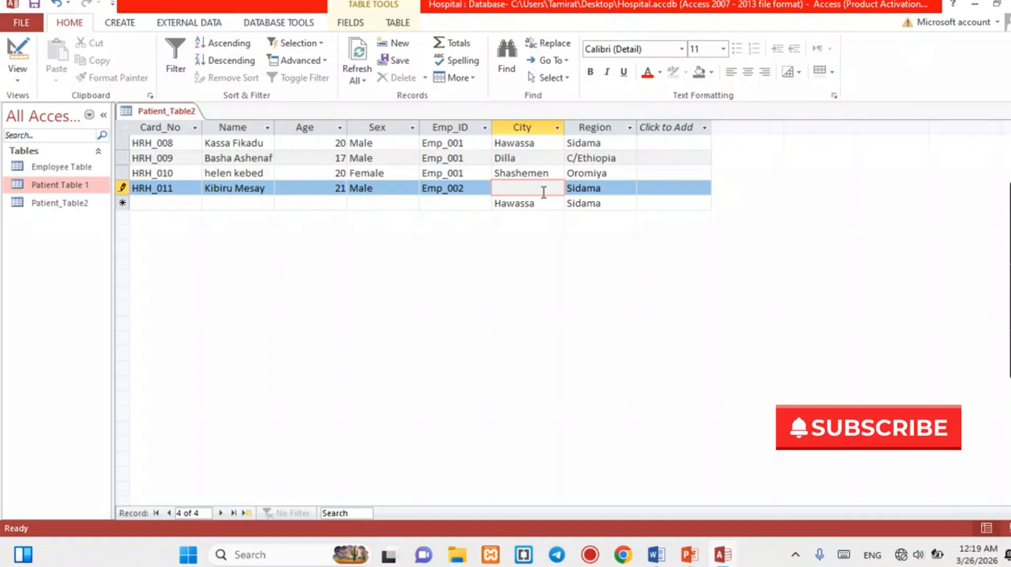
{"action": "type", "text": "A/wo"}
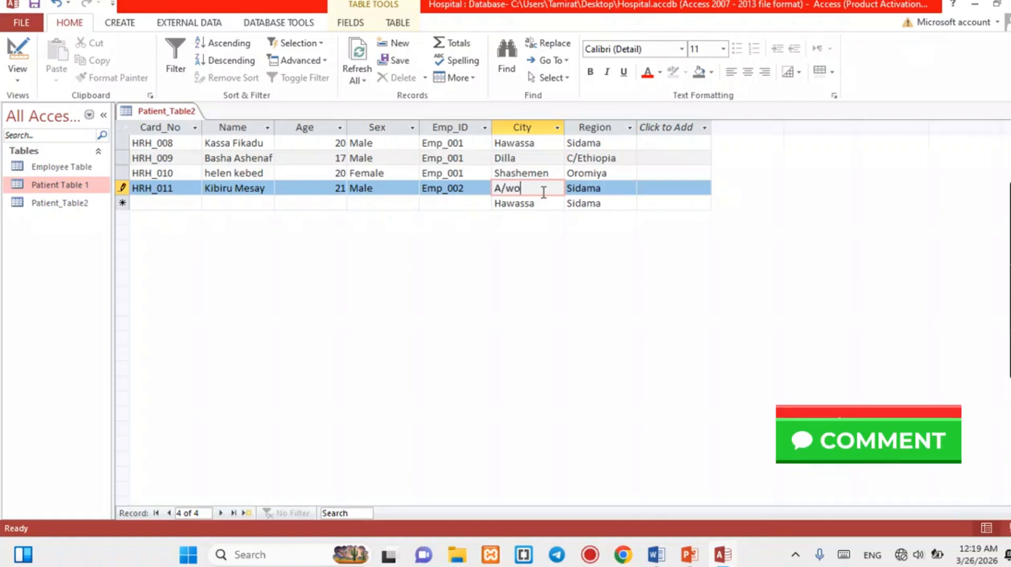
{"action": "type", "text": "ndo"}
{"action": "key", "text": "Tab"}
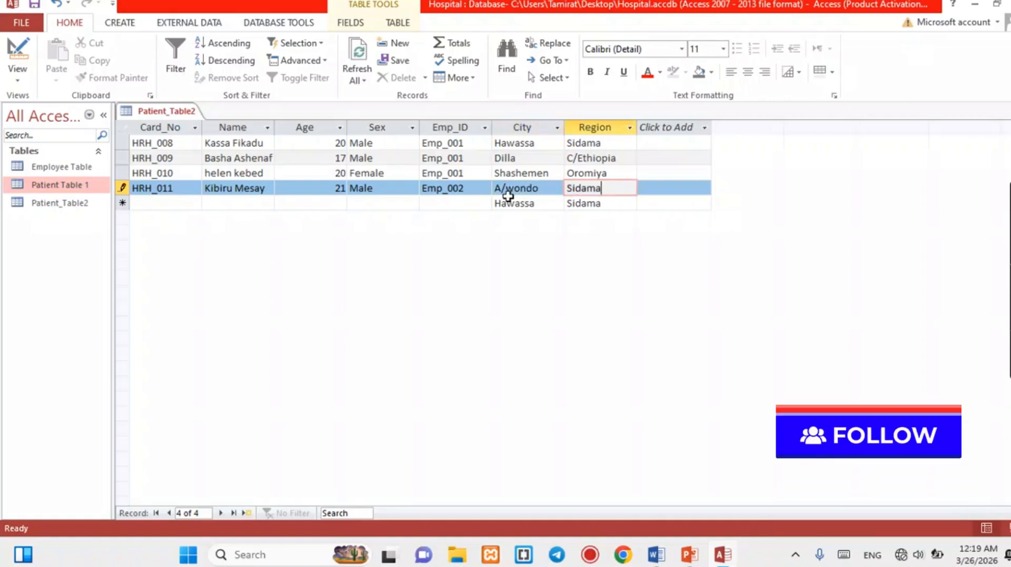
{"action": "left_click", "coordinate": [177, 202]}
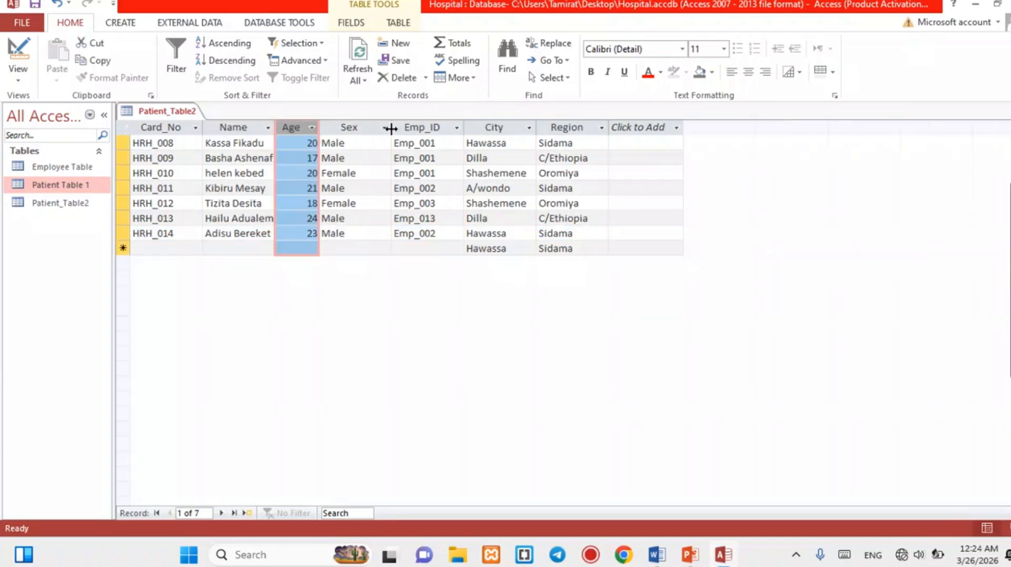
Narrow the Sex column, widen the Name column, then save and close Patient_Table2.
{"action": "left_click_drag", "start_coordinate": [391, 129], "coordinate": [367, 134]}
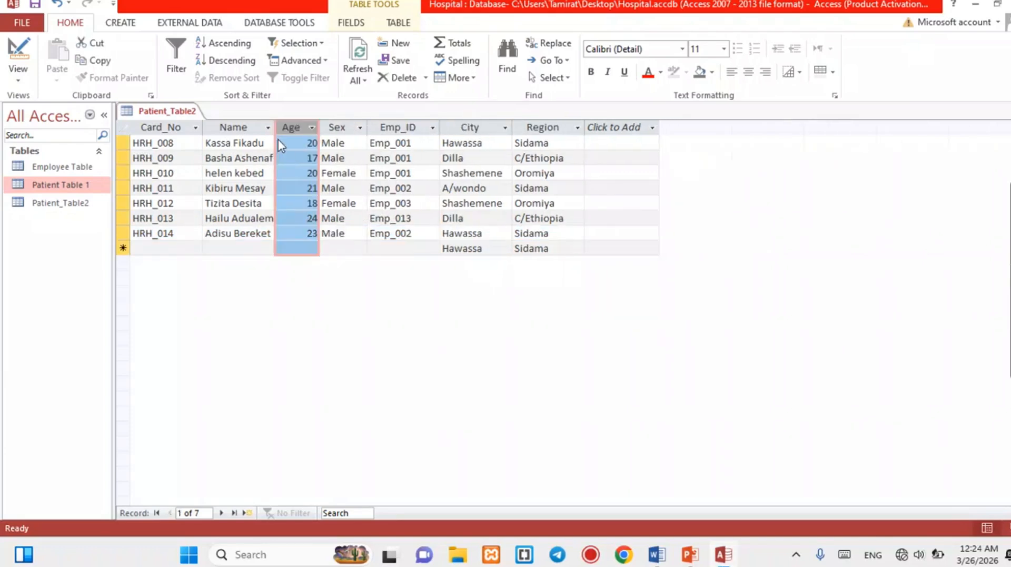
{"action": "left_click_drag", "start_coordinate": [275, 127], "coordinate": [289, 131]}
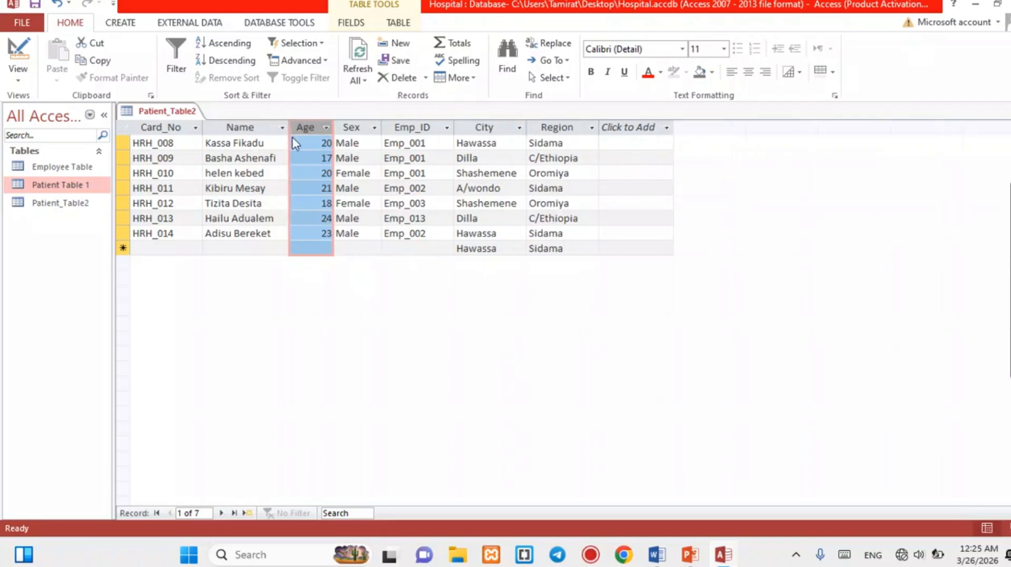
{"action": "right_click", "coordinate": [171, 114]}
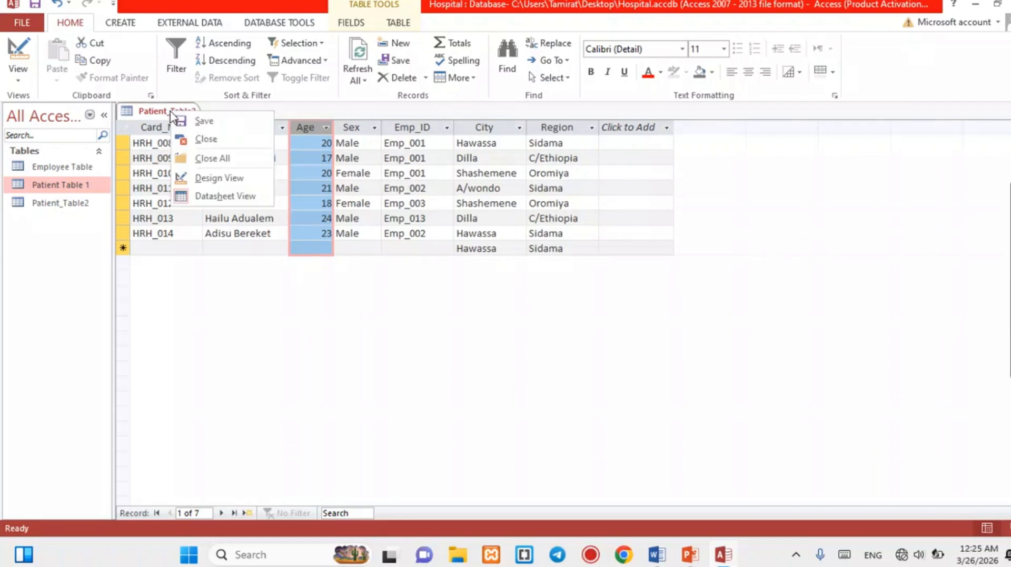
{"action": "left_click", "coordinate": [199, 121]}
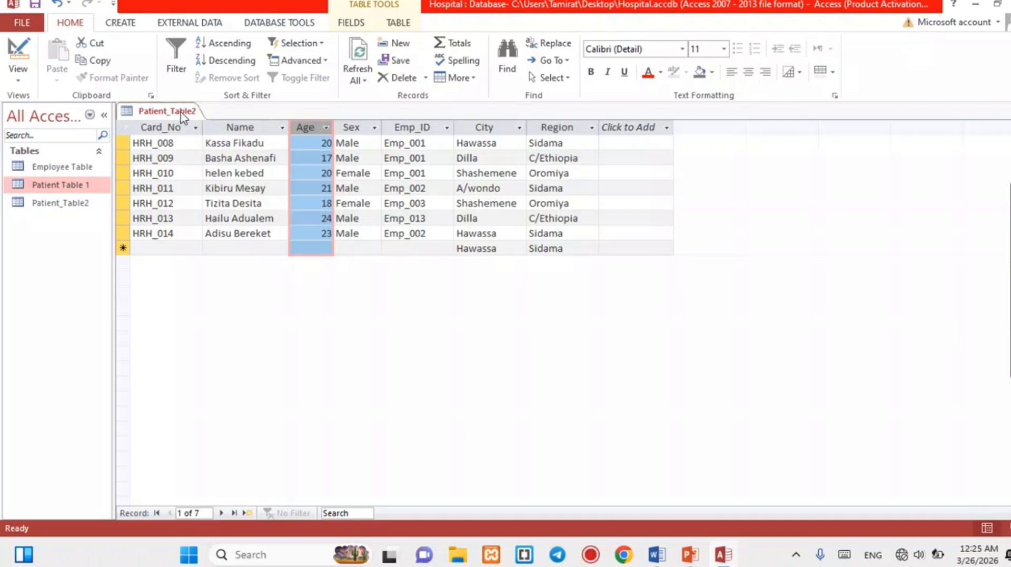
{"action": "right_click", "coordinate": [181, 112]}
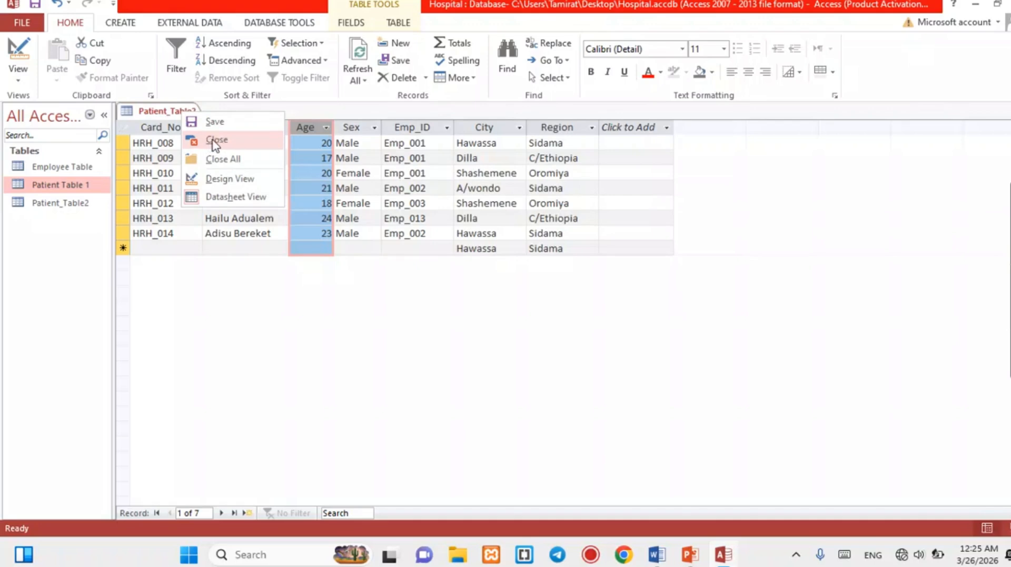
{"action": "left_click", "coordinate": [813, 175]}
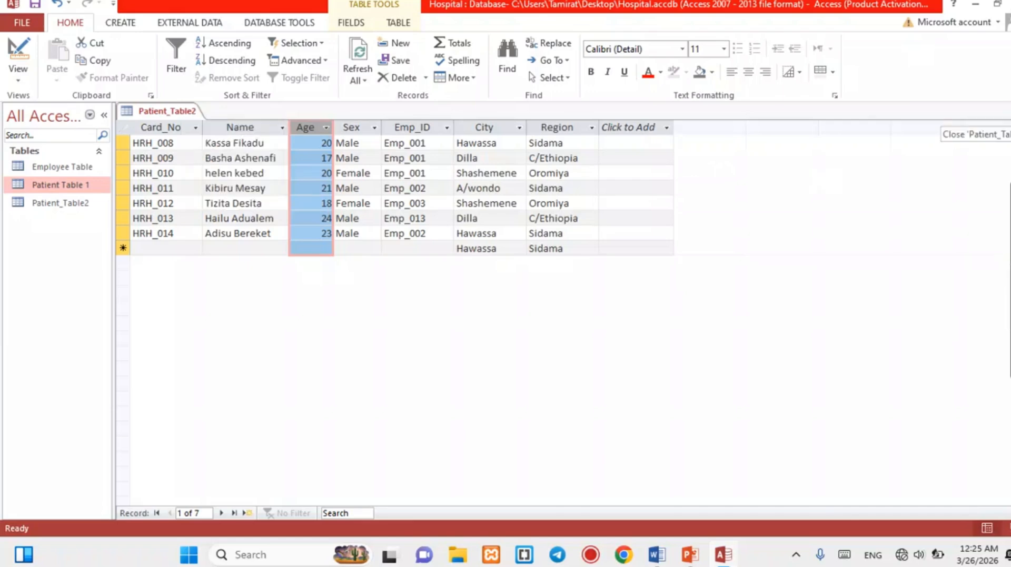
{"action": "left_click", "coordinate": [994, 112]}
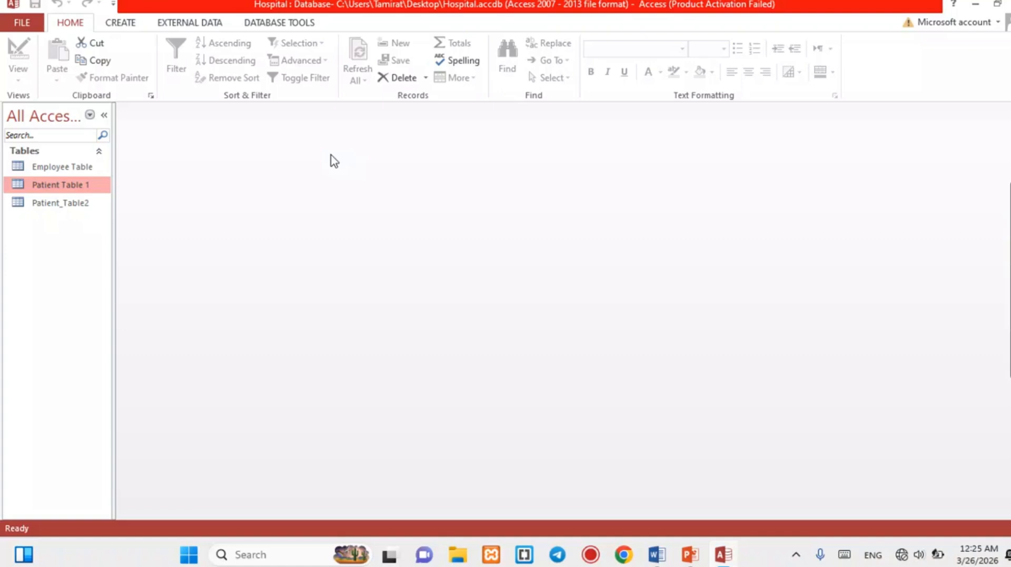
Launch the Query Wizard from the Create ribbon.
{"action": "left_click", "coordinate": [121, 24]}
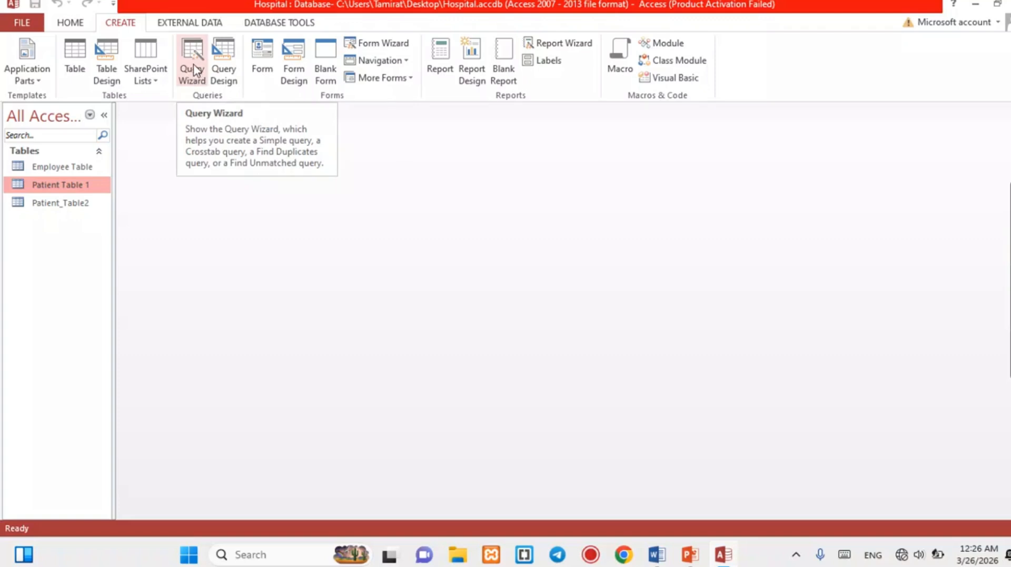
{"action": "left_click", "coordinate": [195, 82]}
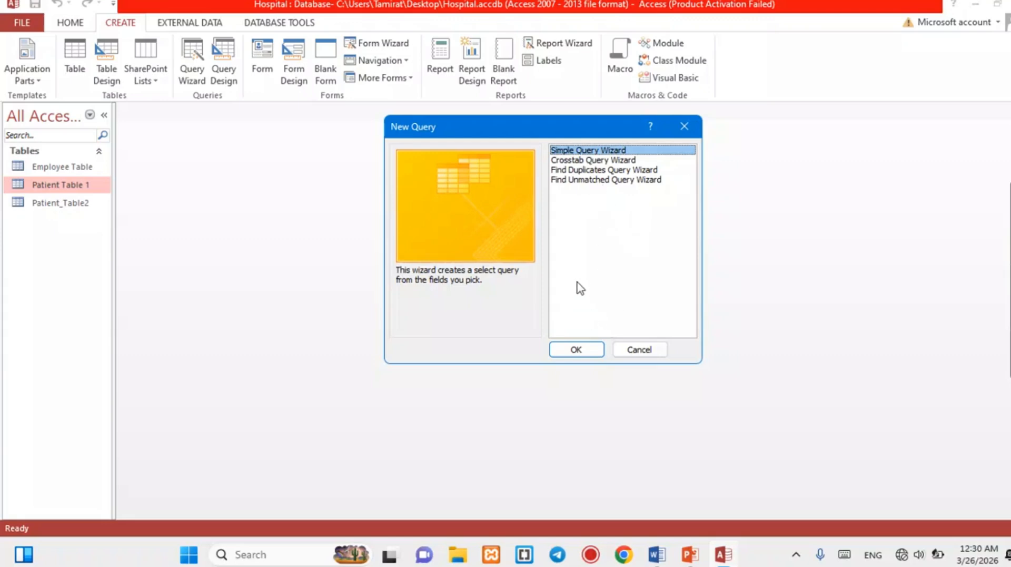
Start the Simple Query Wizard and keep Table: Patient Table 1 as the source.
{"action": "left_click", "coordinate": [577, 349]}
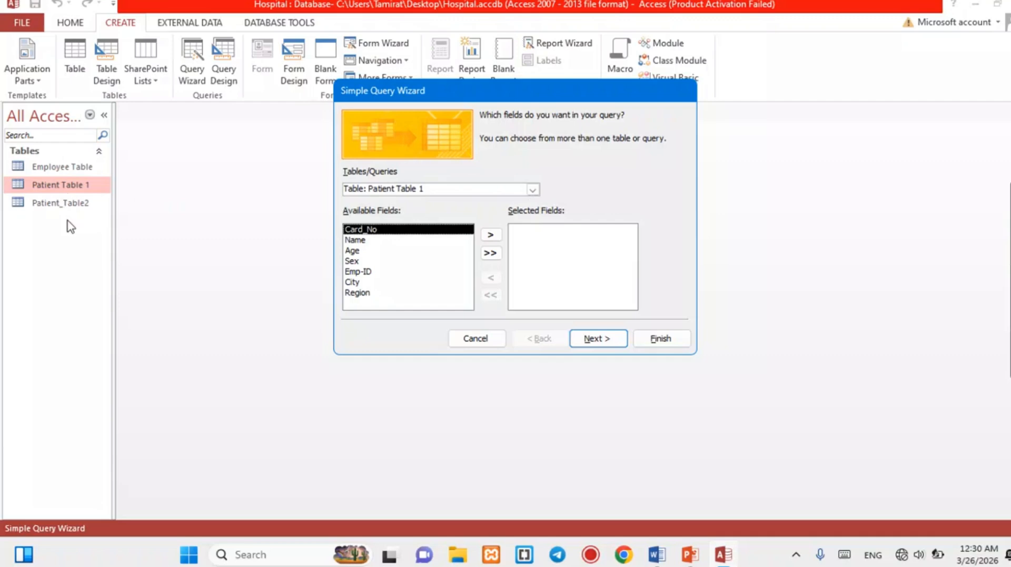
{"action": "left_click", "coordinate": [533, 189]}
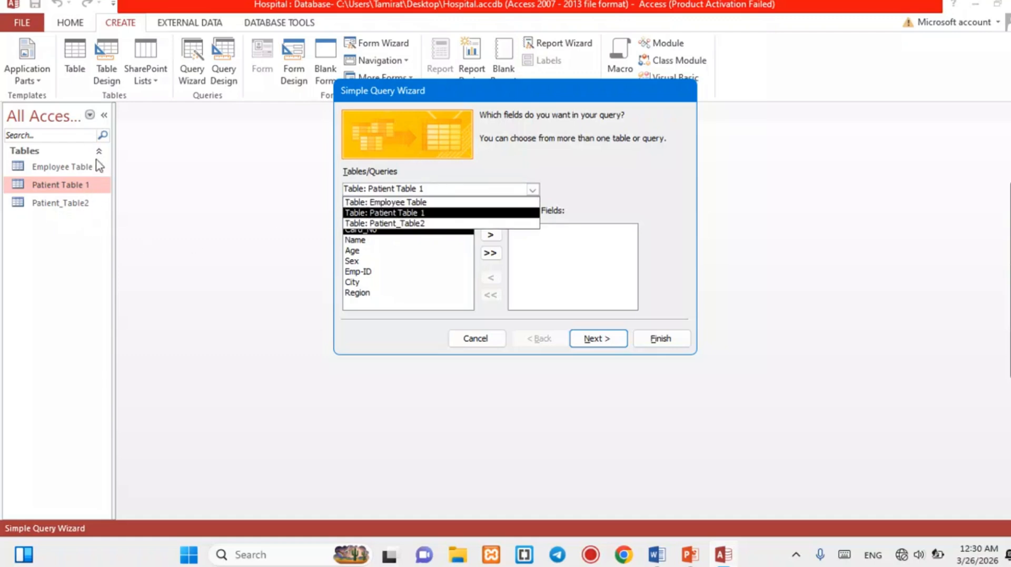
{"action": "left_click", "coordinate": [507, 171]}
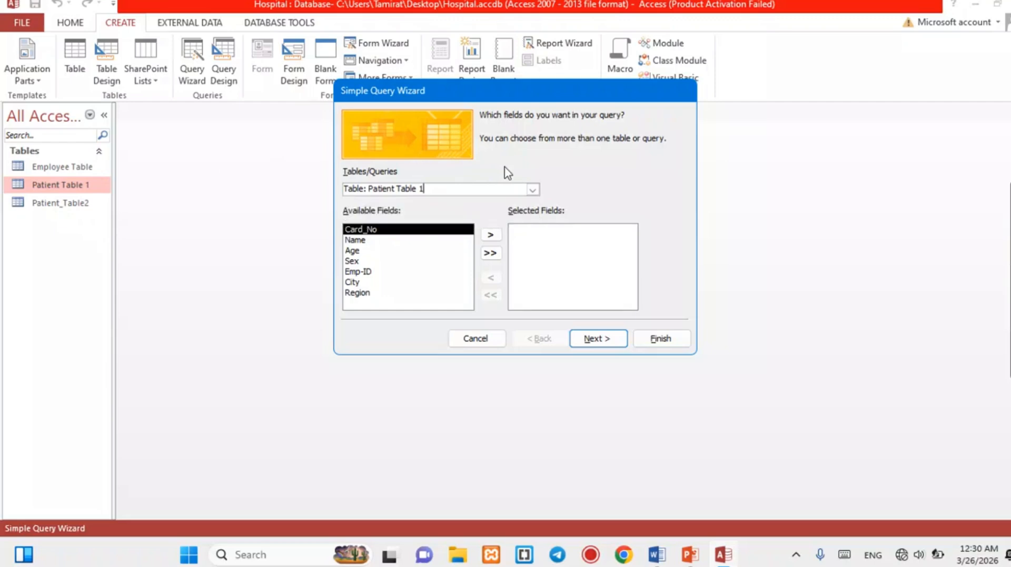
{"action": "left_click", "coordinate": [533, 189]}
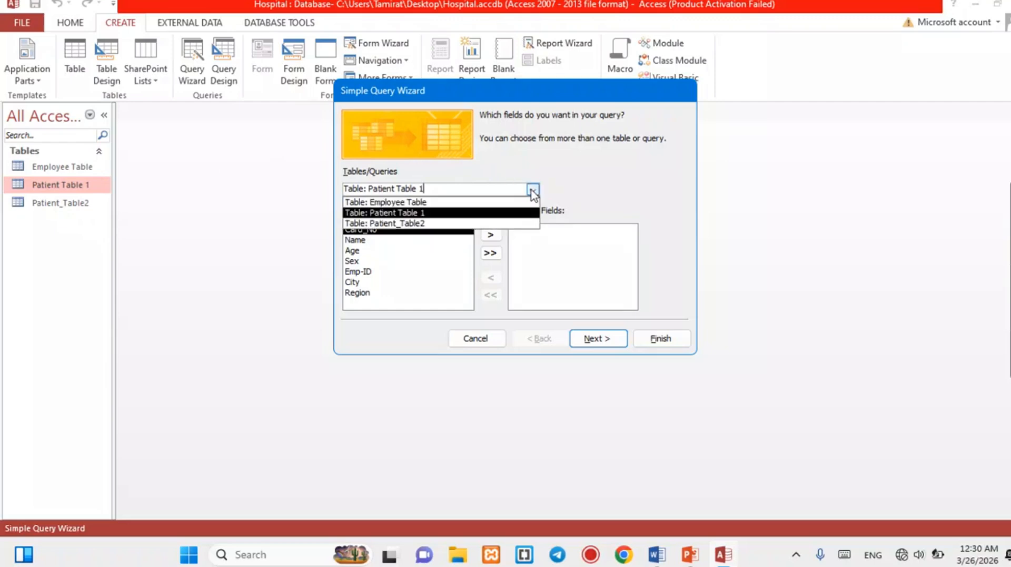
{"action": "left_click", "coordinate": [532, 190]}
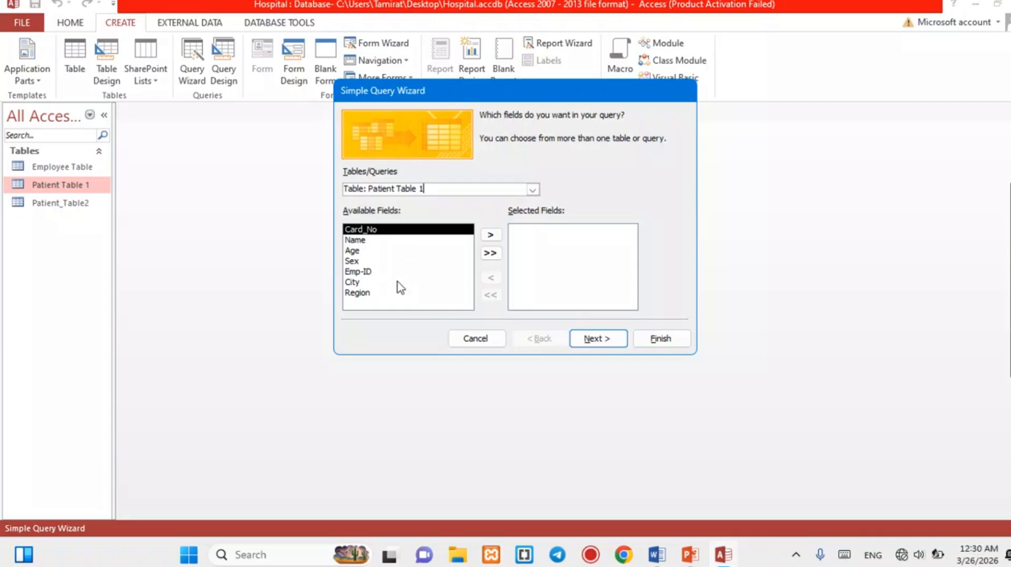
Move Name, Age, City and Region into Selected Fields and continue.
{"action": "left_click", "coordinate": [490, 254]}
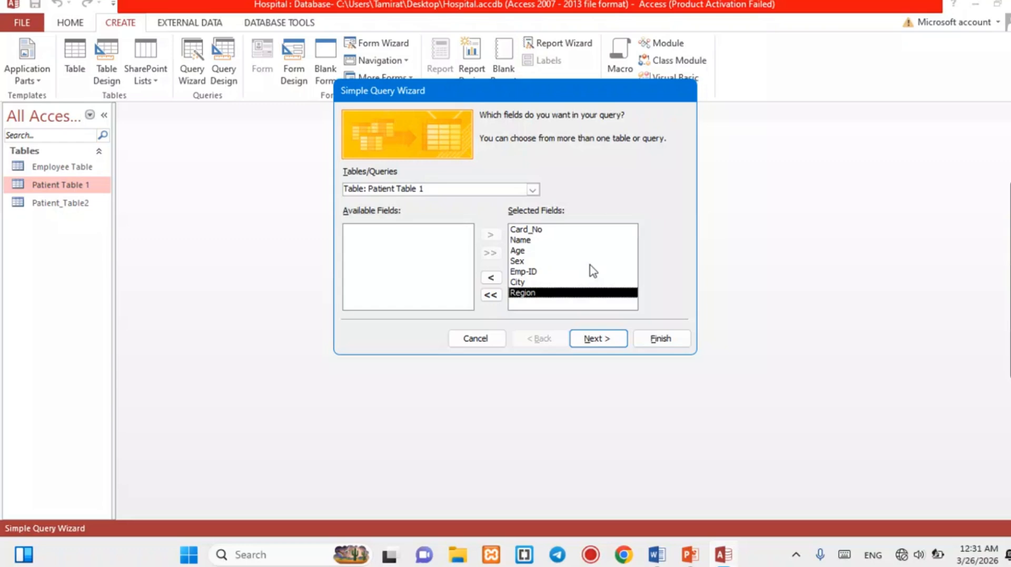
{"action": "left_click", "coordinate": [491, 296]}
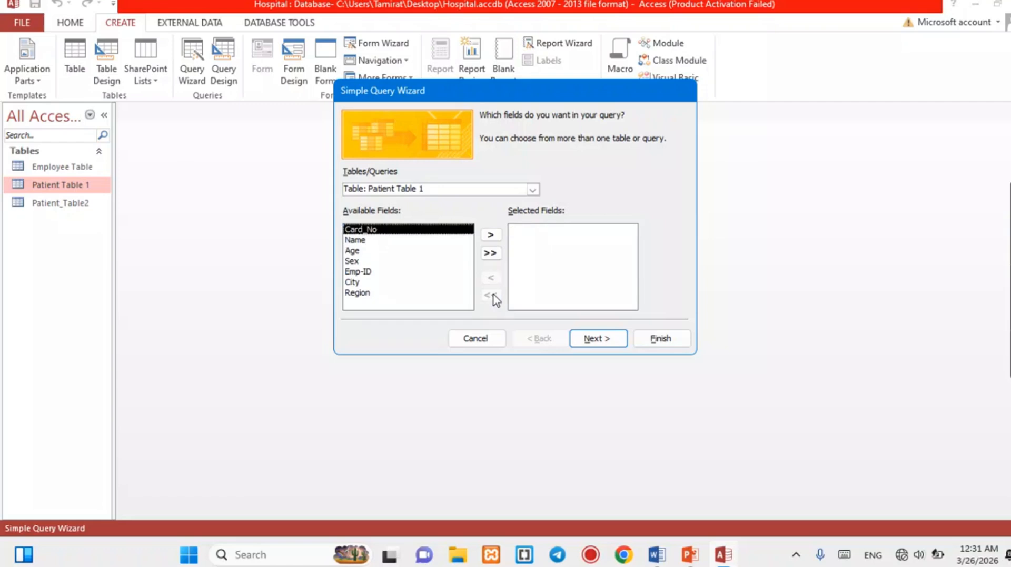
{"action": "left_click", "coordinate": [379, 241]}
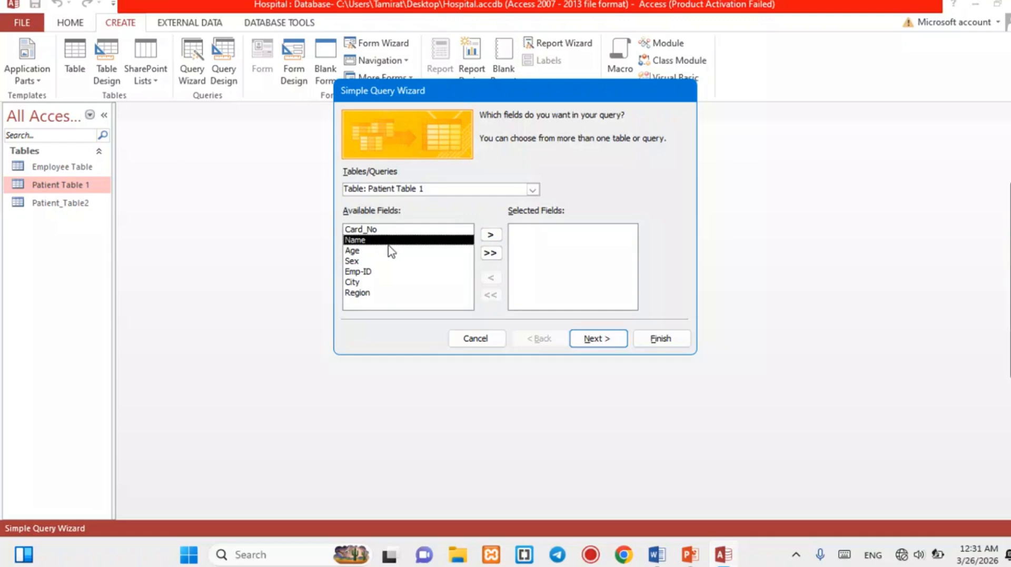
{"action": "left_click", "coordinate": [489, 236]}
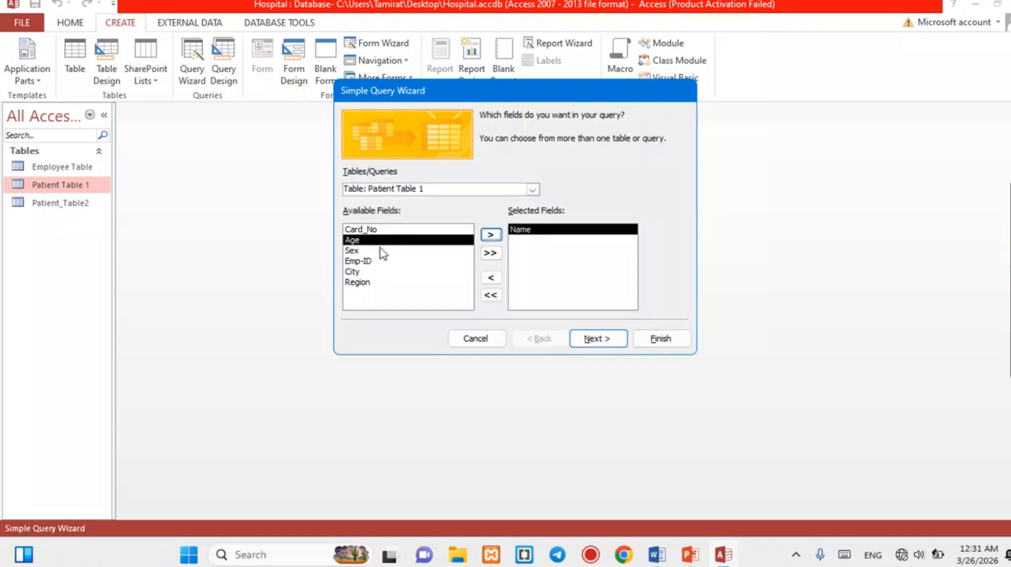
{"action": "left_click", "coordinate": [492, 235]}
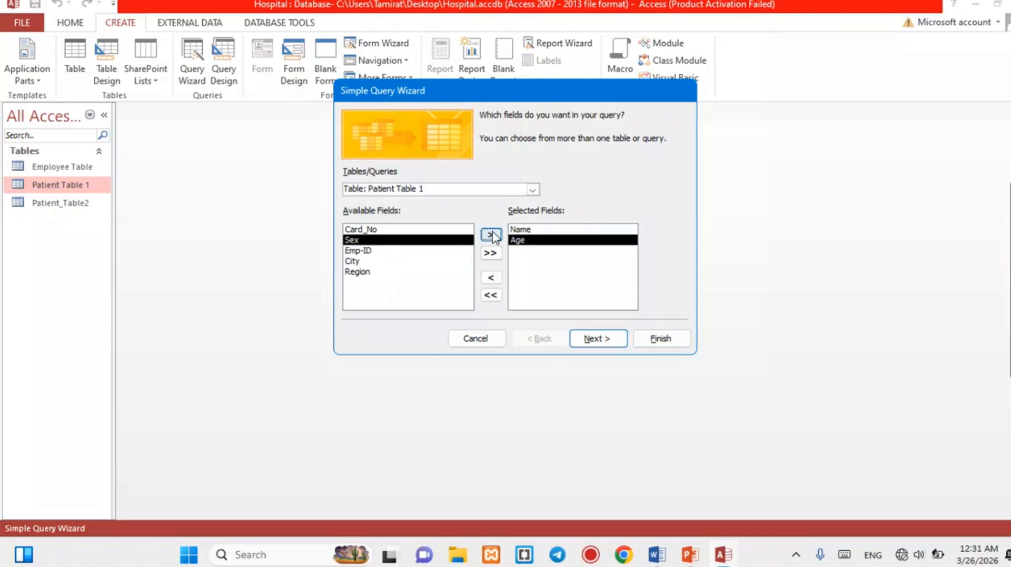
{"action": "left_click", "coordinate": [365, 261]}
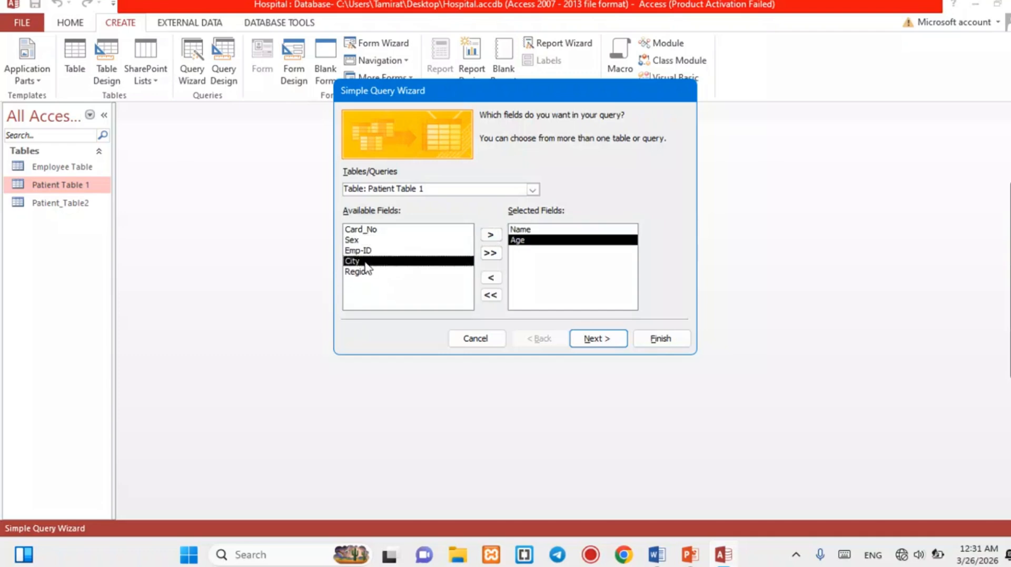
{"action": "left_click", "coordinate": [492, 236]}
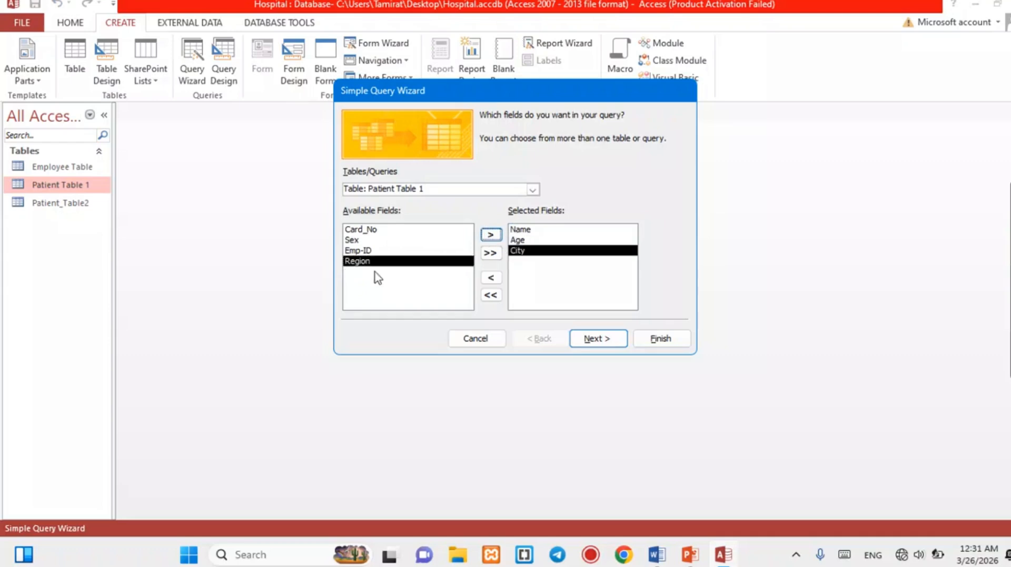
{"action": "left_click", "coordinate": [491, 235]}
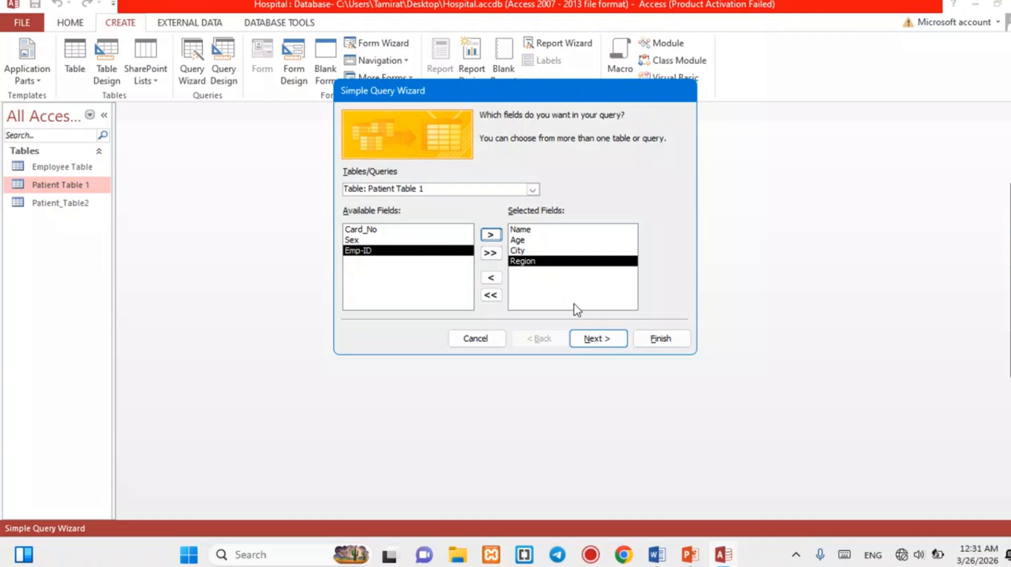
{"action": "left_click", "coordinate": [598, 340]}
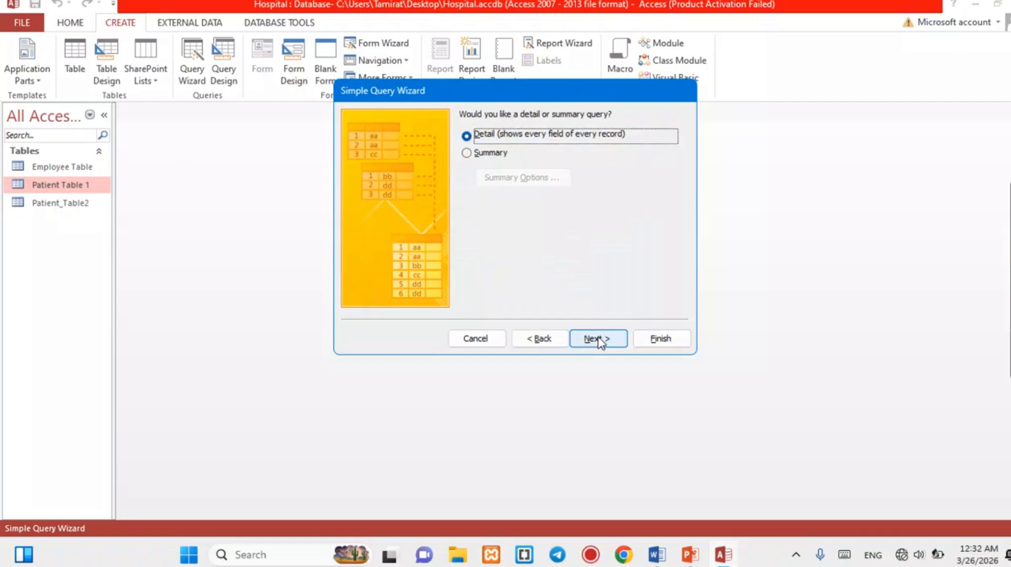
Finish the wizard as a detail query titled 'Patient Table 1 Query' and open its eight records.
{"action": "left_click", "coordinate": [599, 339]}
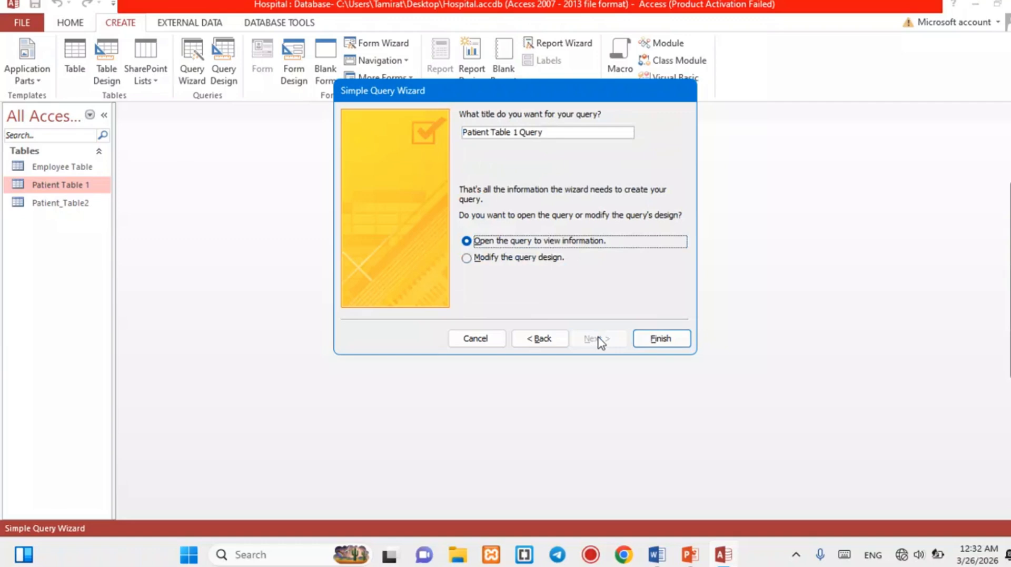
{"action": "left_click", "coordinate": [564, 136]}
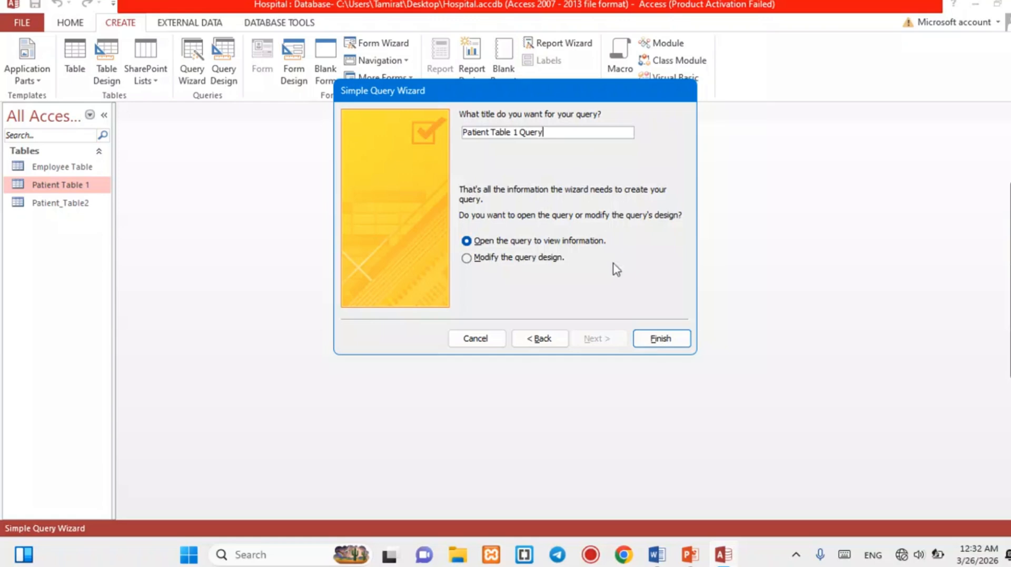
{"action": "left_click", "coordinate": [663, 340]}
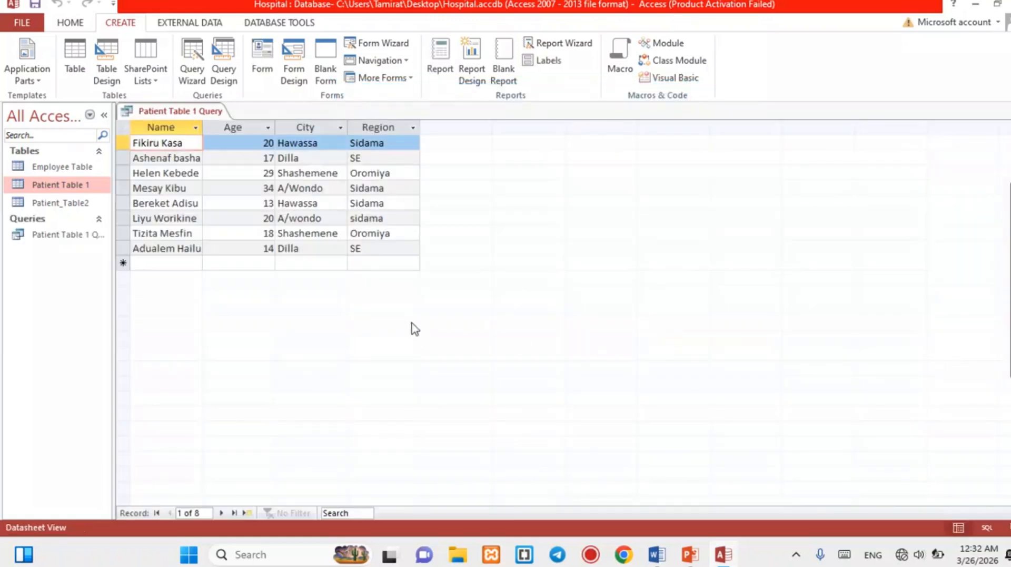
Save and close Patient Table 1 Query, then start a new blank query in Design view.
{"action": "right_click", "coordinate": [177, 112]}
{"action": "left_click", "coordinate": [203, 122]}
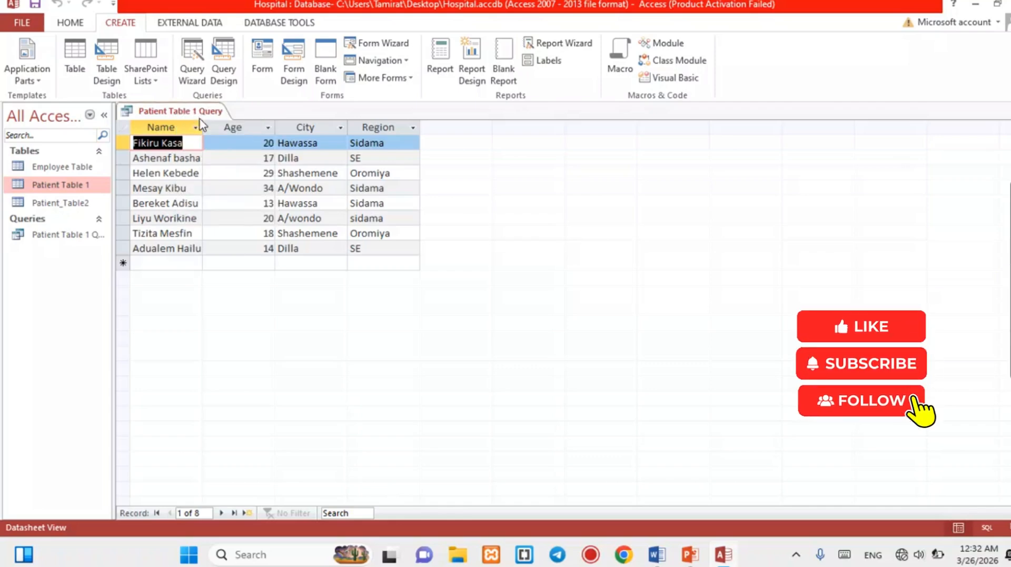
{"action": "right_click", "coordinate": [191, 114]}
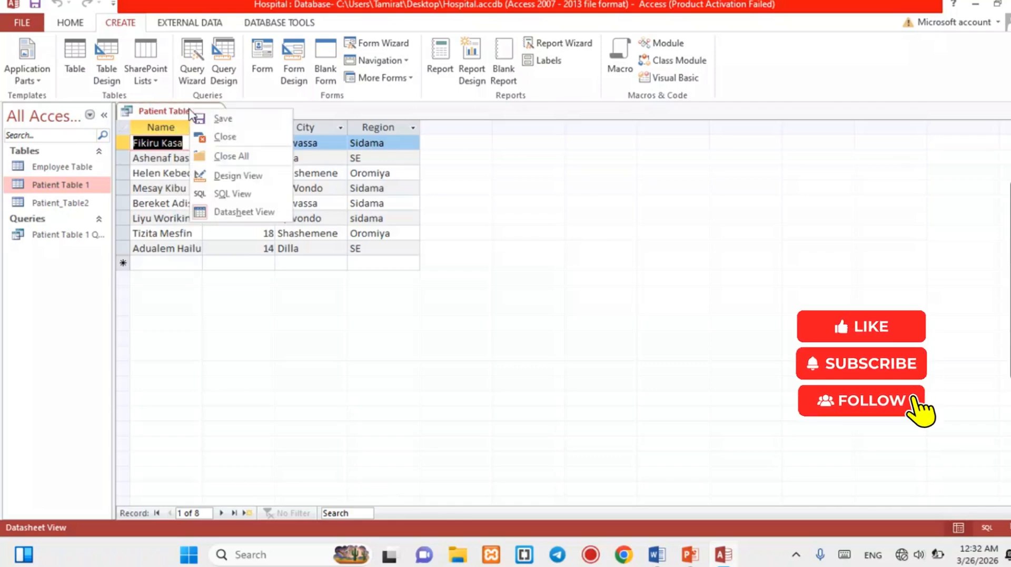
{"action": "left_click", "coordinate": [221, 138]}
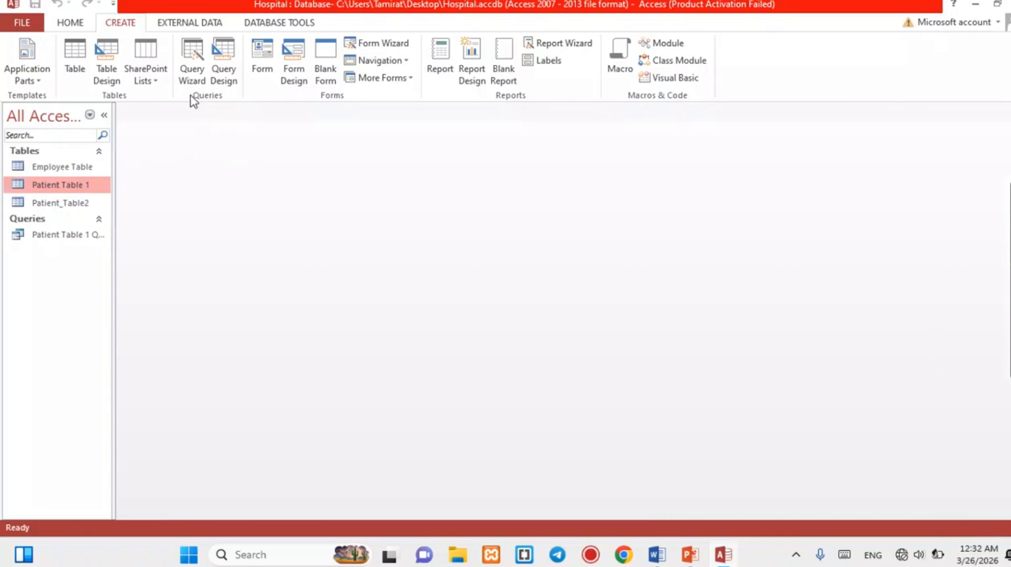
{"action": "left_click", "coordinate": [224, 79]}
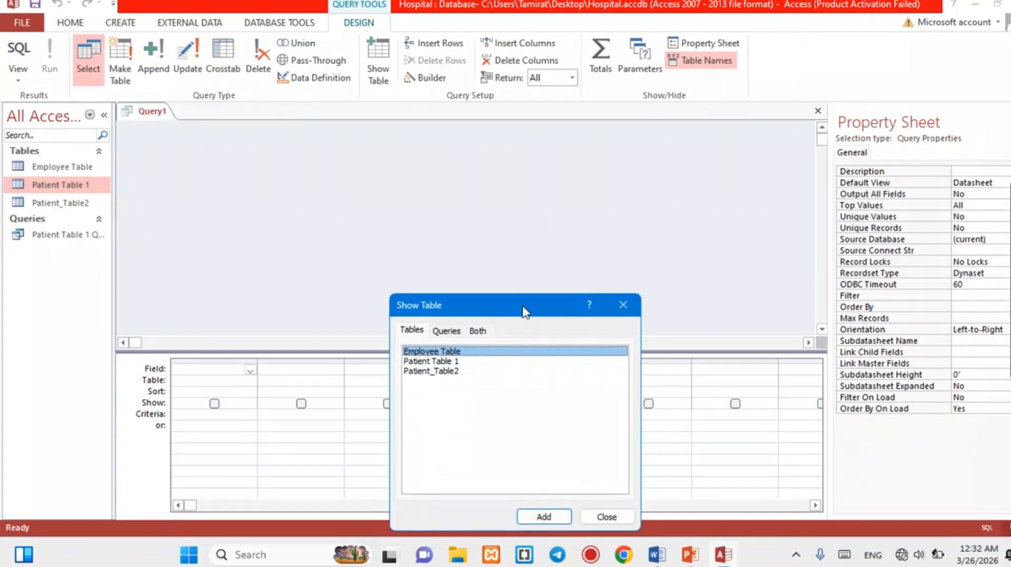
Add Patient_Table2 and Patient Table 1 to the query design.
{"action": "left_click_drag", "start_coordinate": [523, 311], "coordinate": [485, 139]}
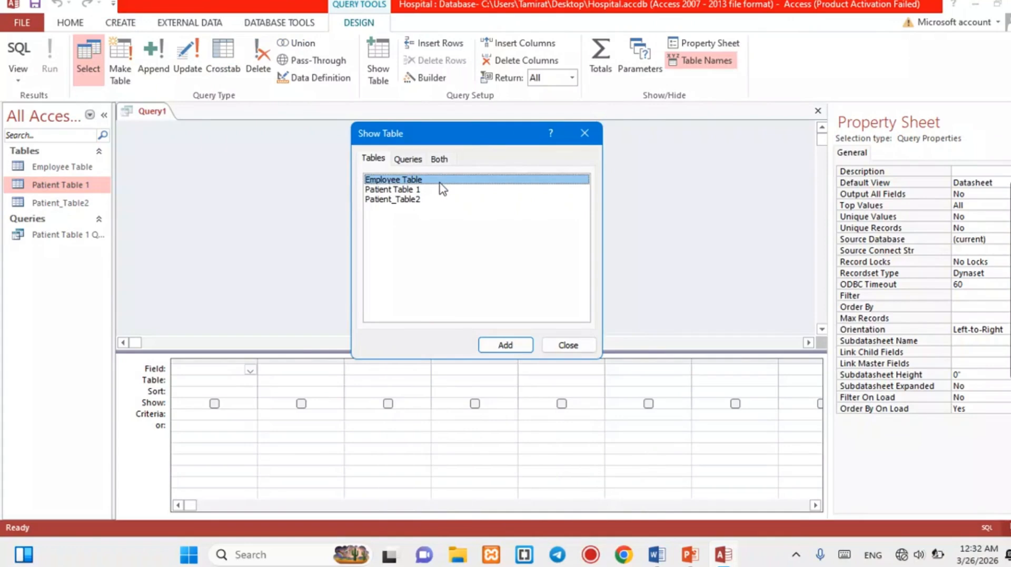
{"action": "left_click", "coordinate": [413, 205]}
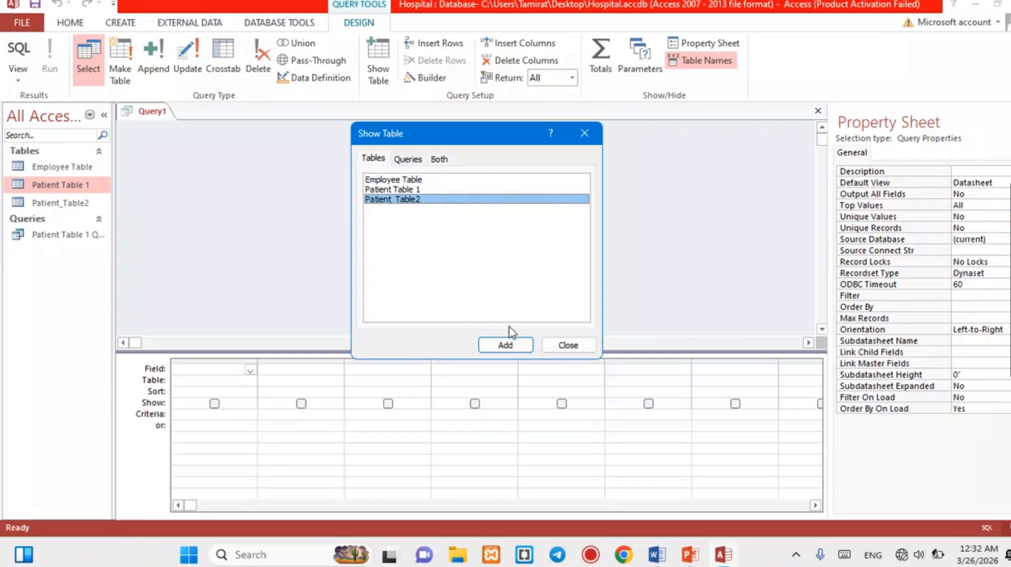
{"action": "left_click", "coordinate": [507, 346]}
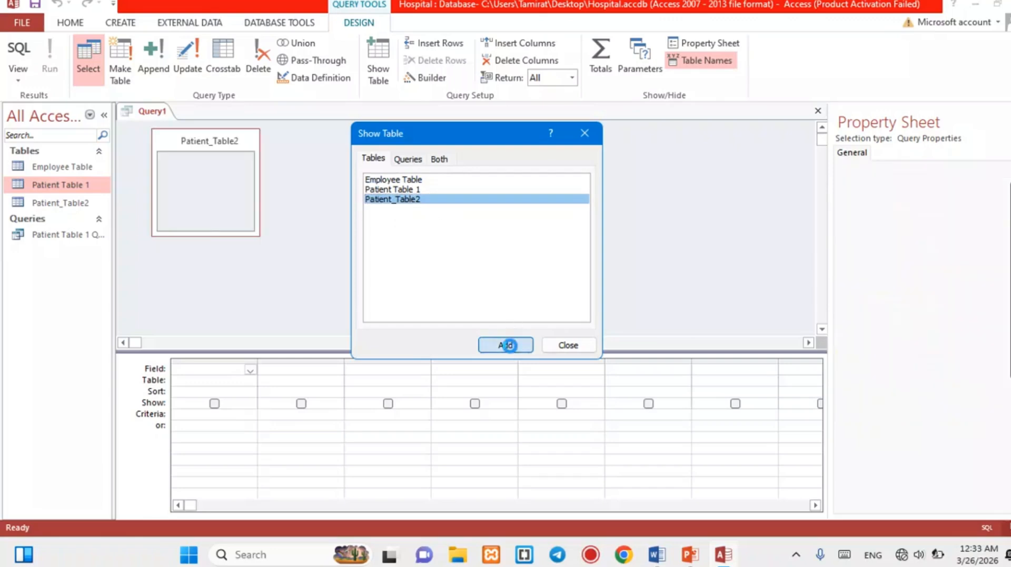
{"action": "left_click", "coordinate": [423, 190]}
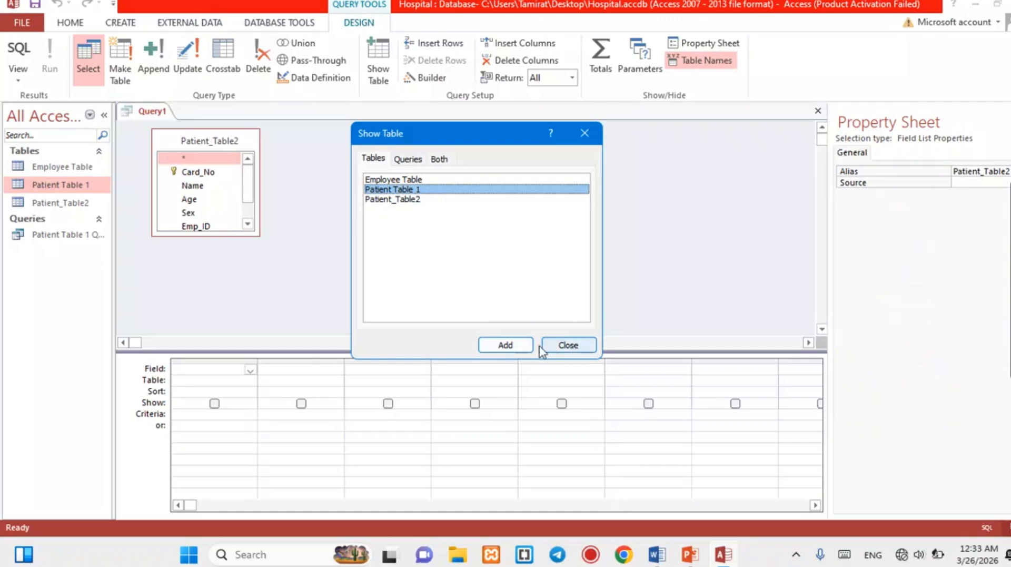
{"action": "left_click", "coordinate": [523, 349]}
{"action": "left_click", "coordinate": [565, 346]}
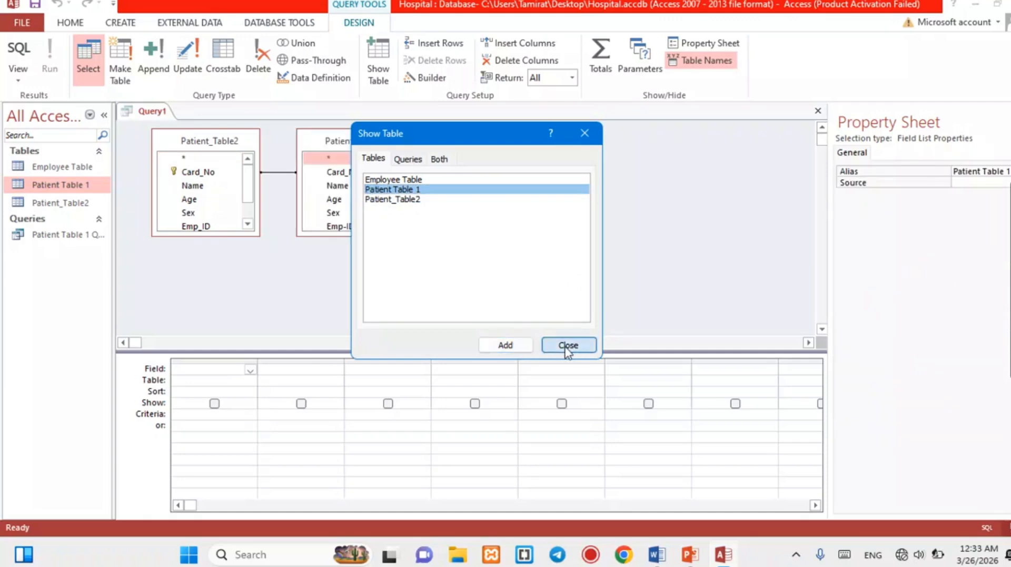
Remove Patient Table 1, leaving Patient_Table2's field list enlarged near the canvas centre.
{"action": "right_click", "coordinate": [335, 140]}
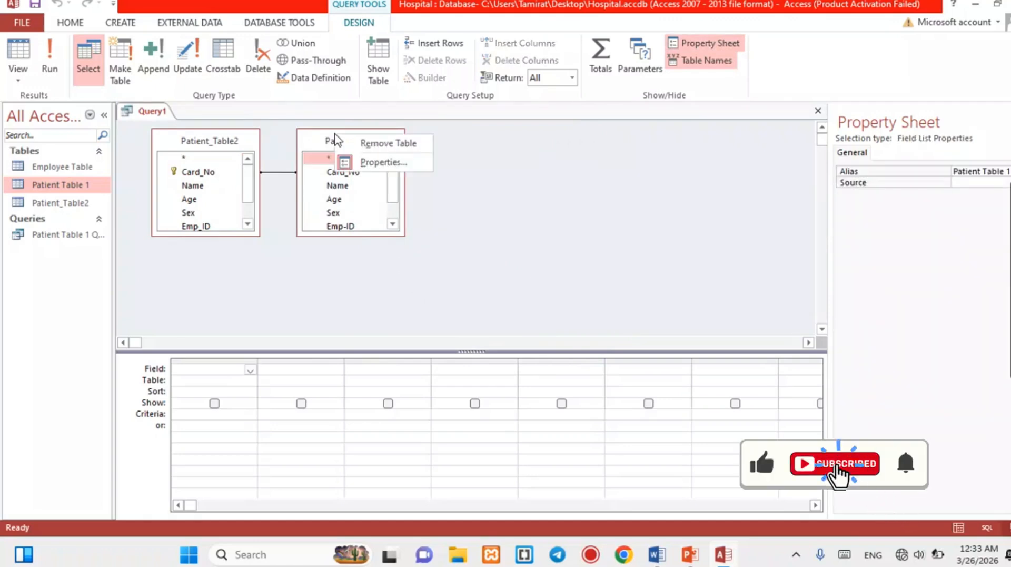
{"action": "left_click", "coordinate": [374, 143]}
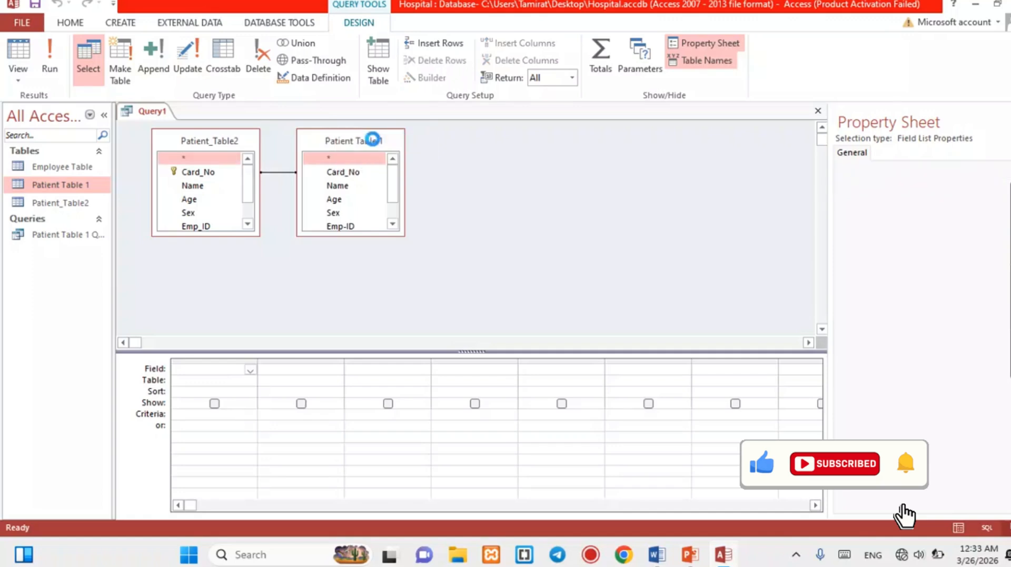
{"action": "left_click_drag", "start_coordinate": [174, 139], "coordinate": [286, 154]}
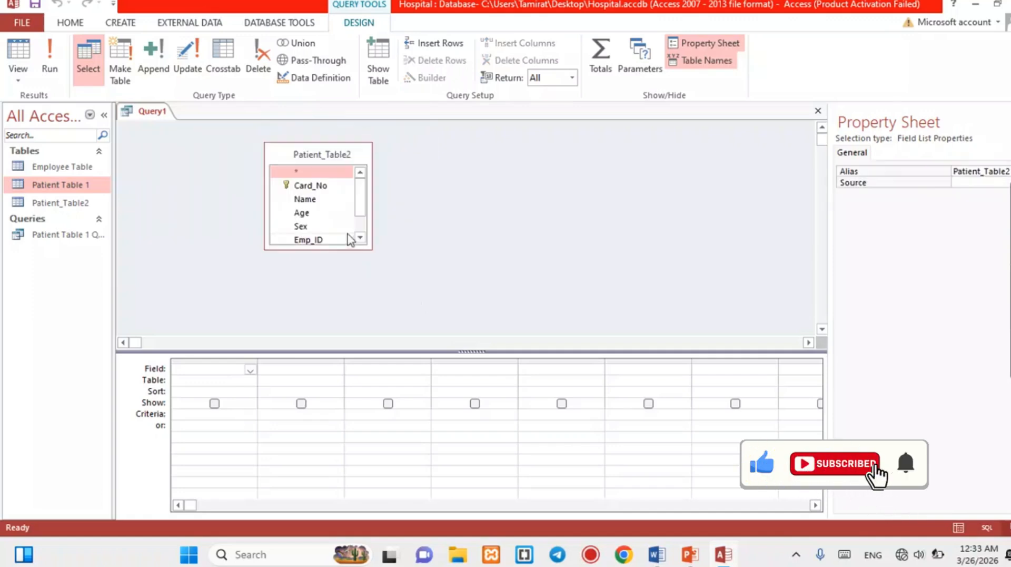
{"action": "left_click_drag", "start_coordinate": [359, 249], "coordinate": [451, 307]}
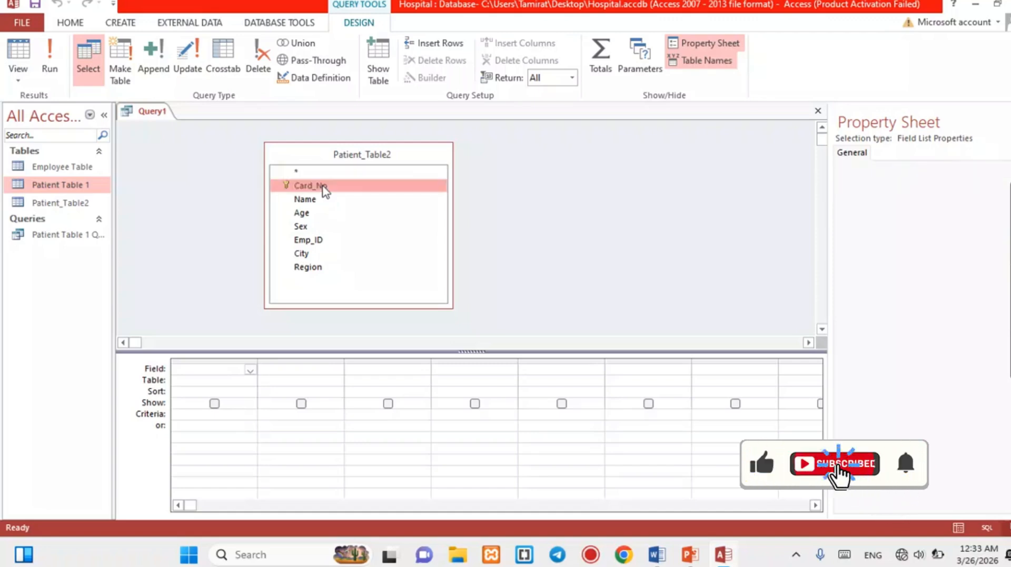
Put Card_No, Name, Age and City from Patient_Table2 into the query's design grid.
{"action": "double_click", "coordinate": [316, 186]}
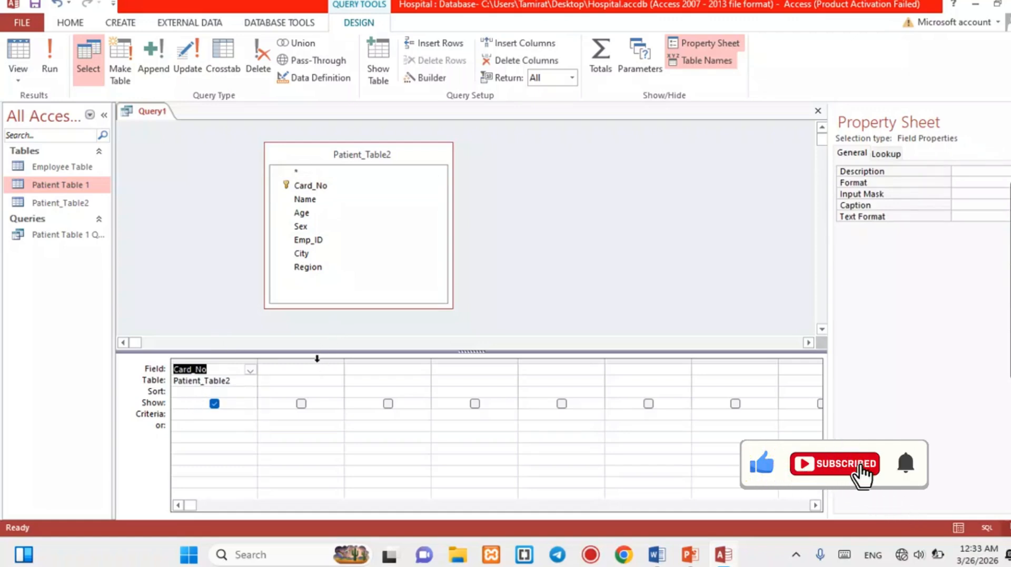
{"action": "left_click", "coordinate": [319, 370]}
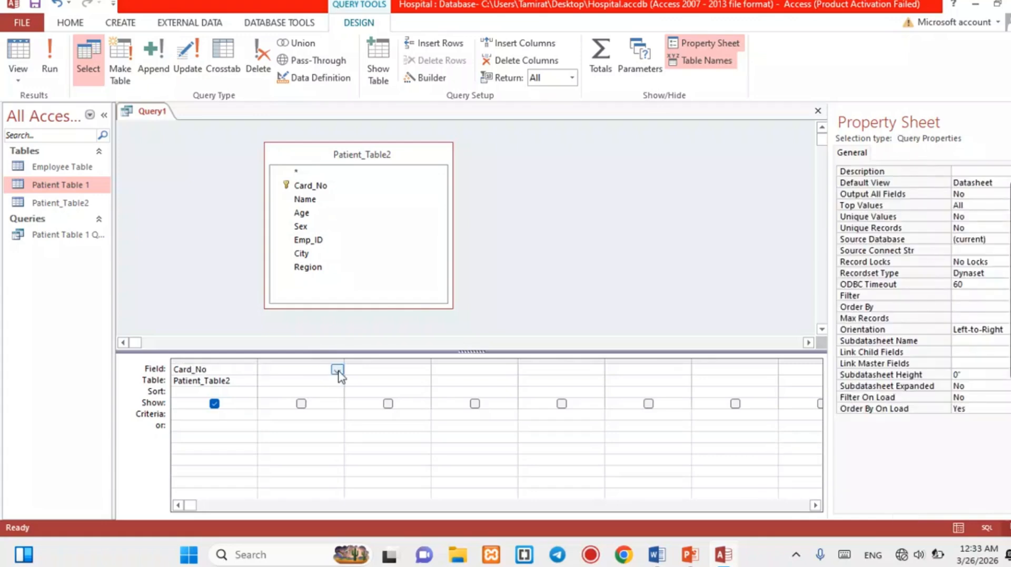
{"action": "left_click", "coordinate": [337, 370]}
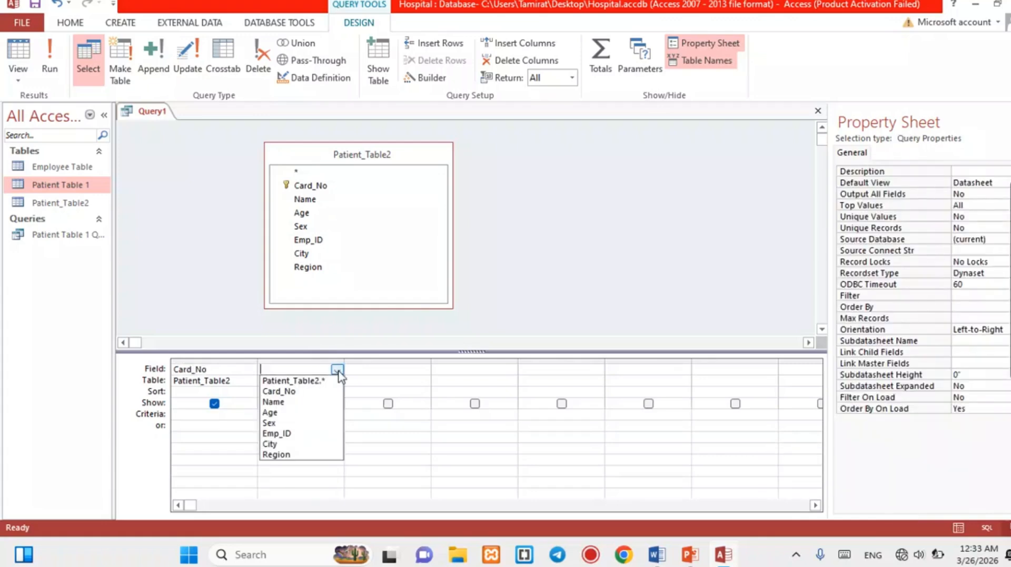
{"action": "left_click", "coordinate": [294, 402]}
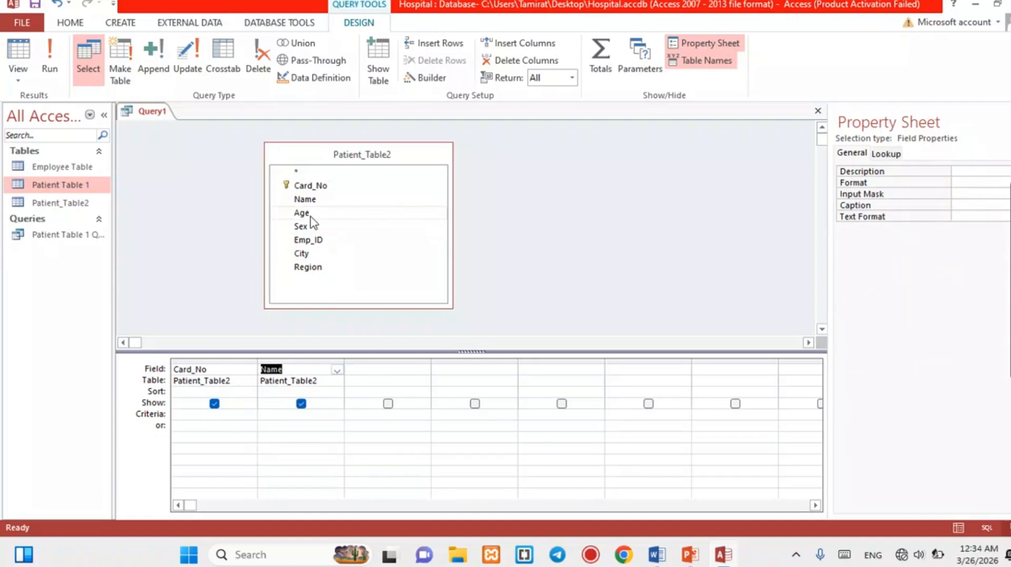
{"action": "left_click", "coordinate": [380, 369]}
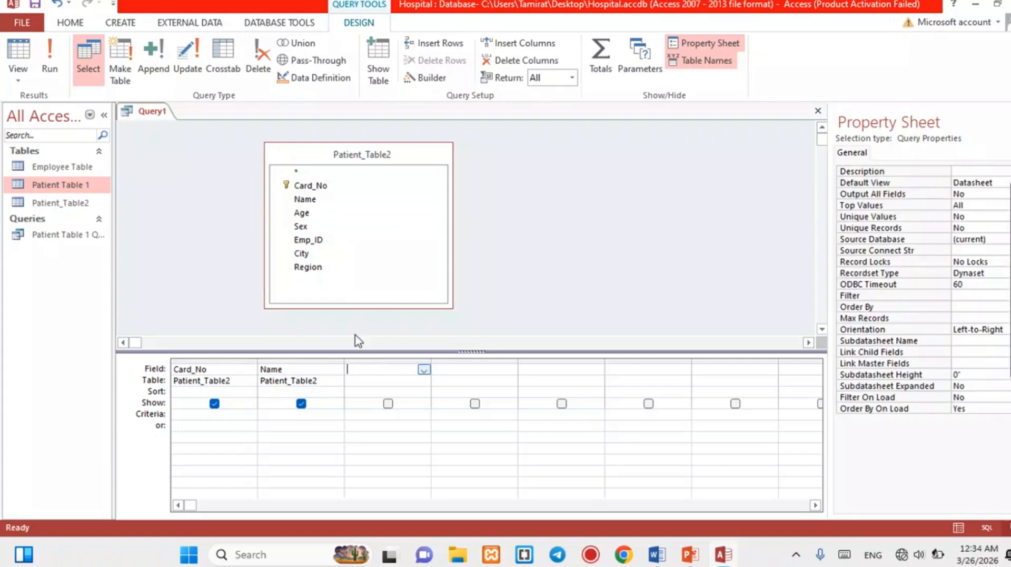
{"action": "double_click", "coordinate": [302, 212]}
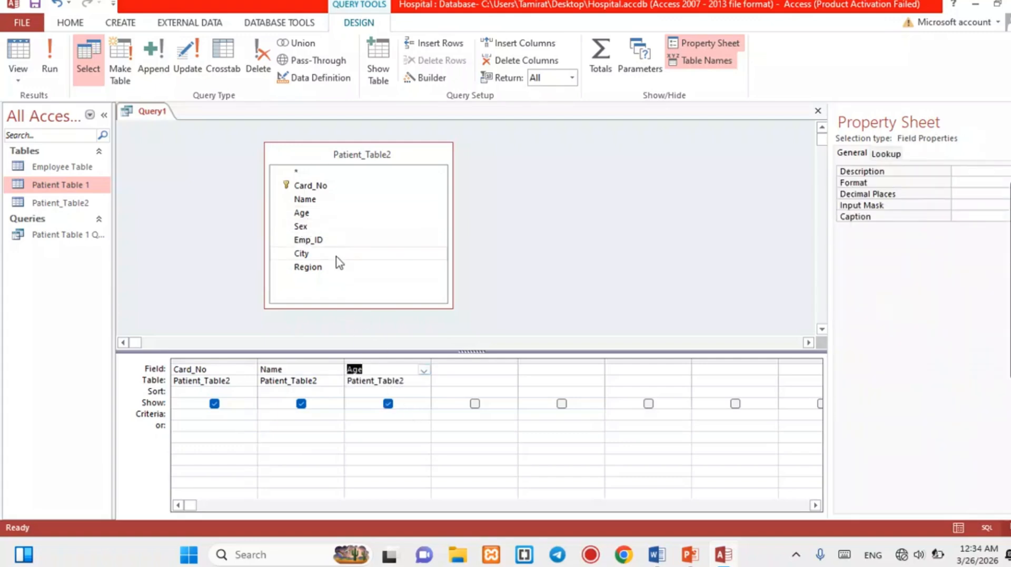
{"action": "double_click", "coordinate": [308, 254]}
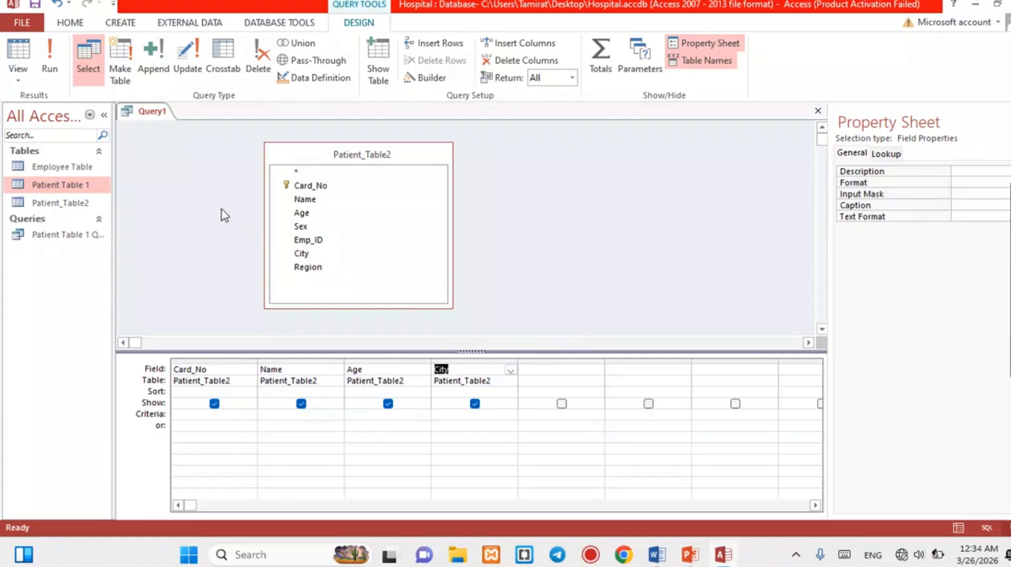
{"action": "left_click", "coordinate": [150, 113]}
{"action": "right_click", "coordinate": [150, 114]}
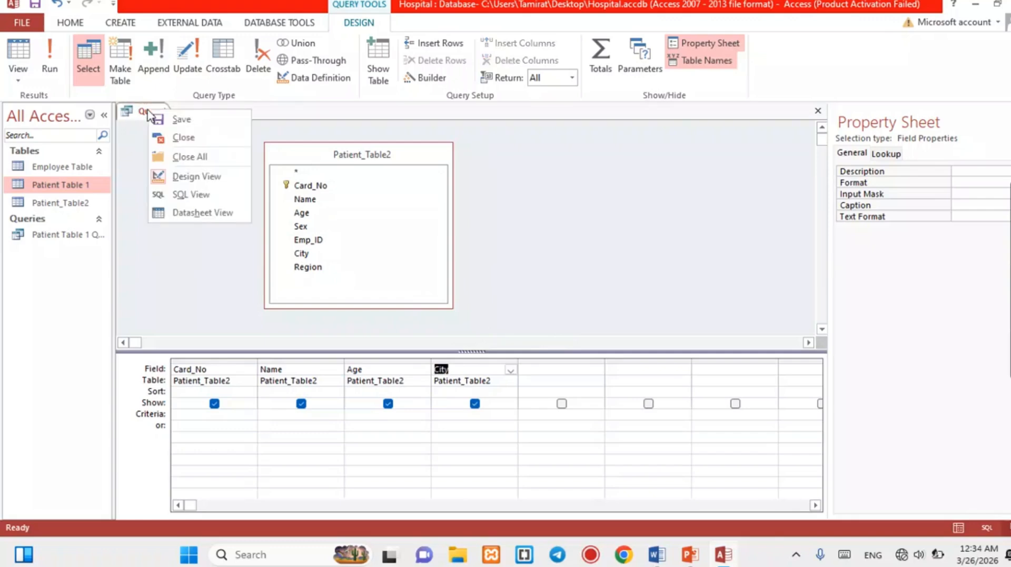
View Query1's seven records in Datasheet View, then switch back to Design View.
{"action": "left_click", "coordinate": [201, 214]}
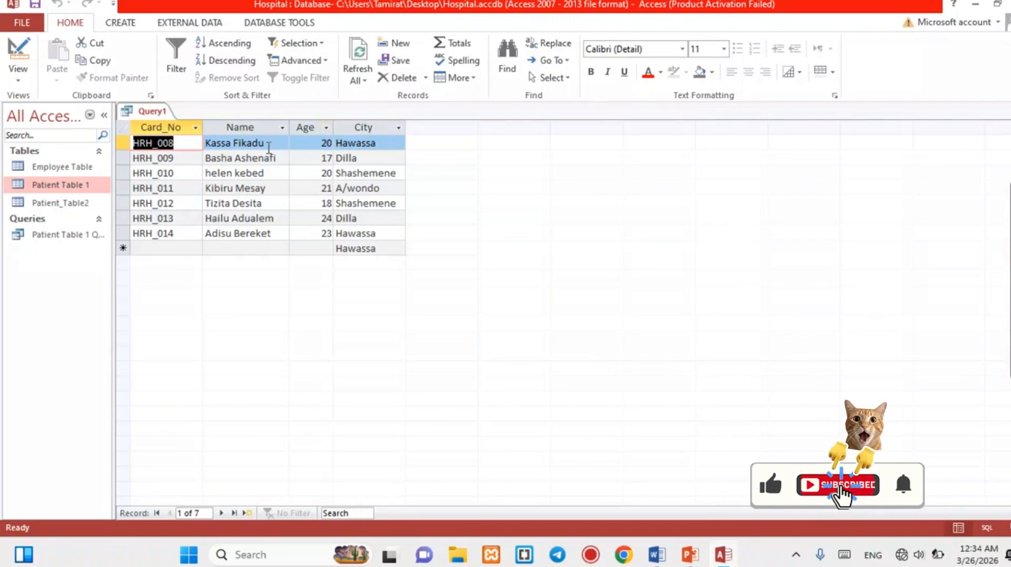
{"action": "right_click", "coordinate": [148, 114]}
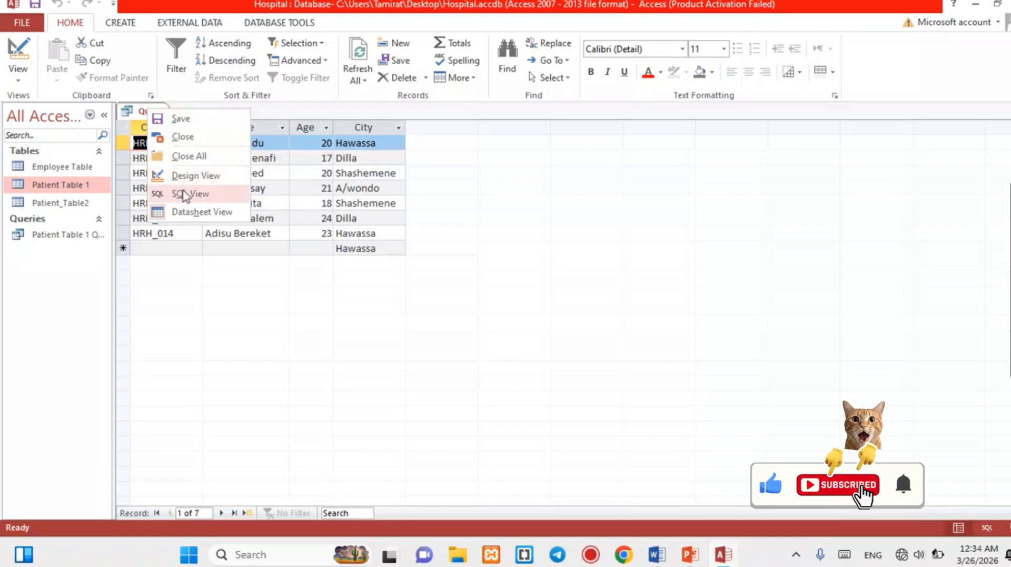
{"action": "left_click", "coordinate": [194, 179]}
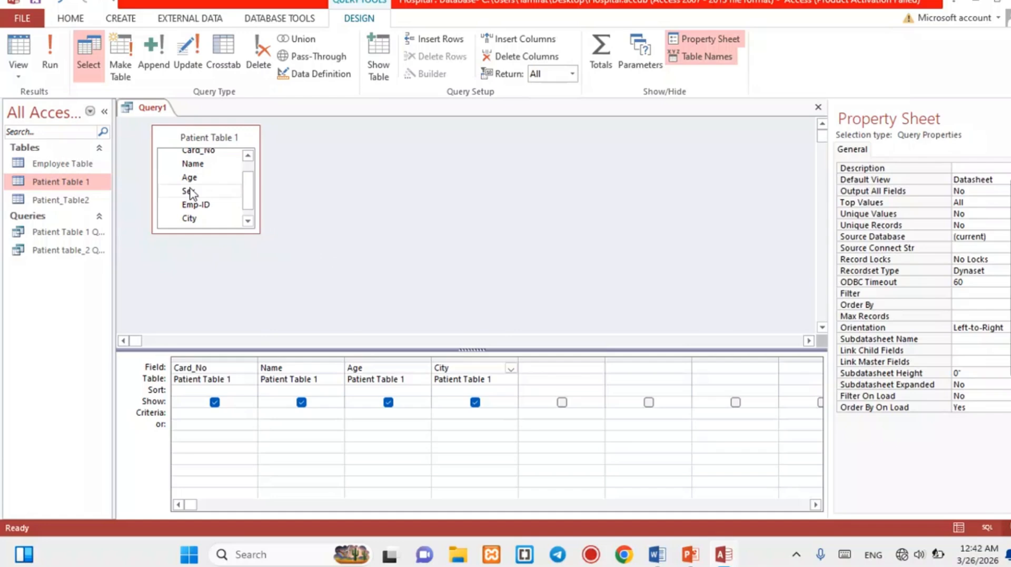
Add Sex to the grid between Name and Age, and cut the Card_No column.
{"action": "left_click_drag", "start_coordinate": [190, 194], "coordinate": [425, 363]}
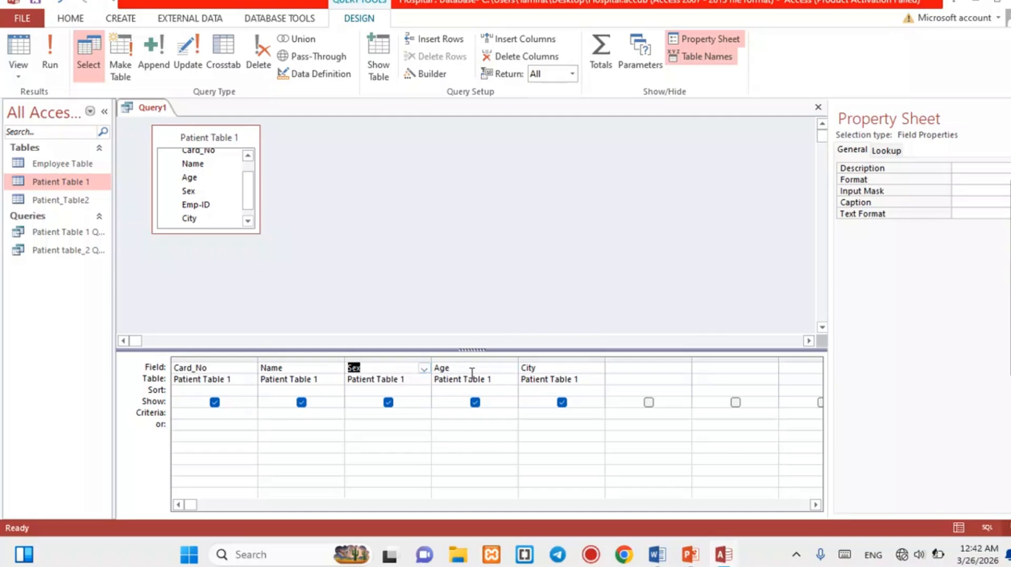
{"action": "left_click", "coordinate": [219, 360]}
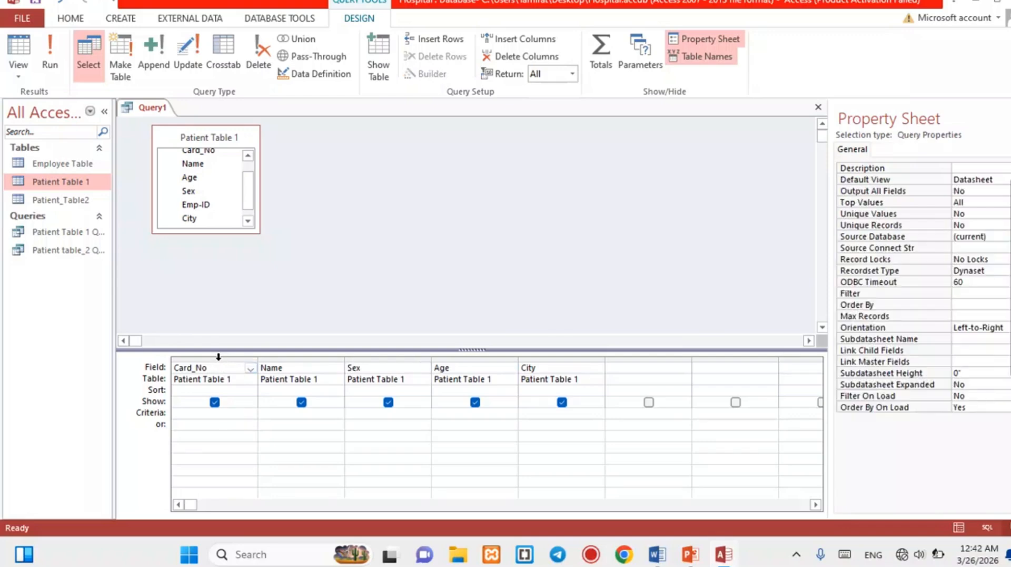
{"action": "left_click", "coordinate": [219, 356]}
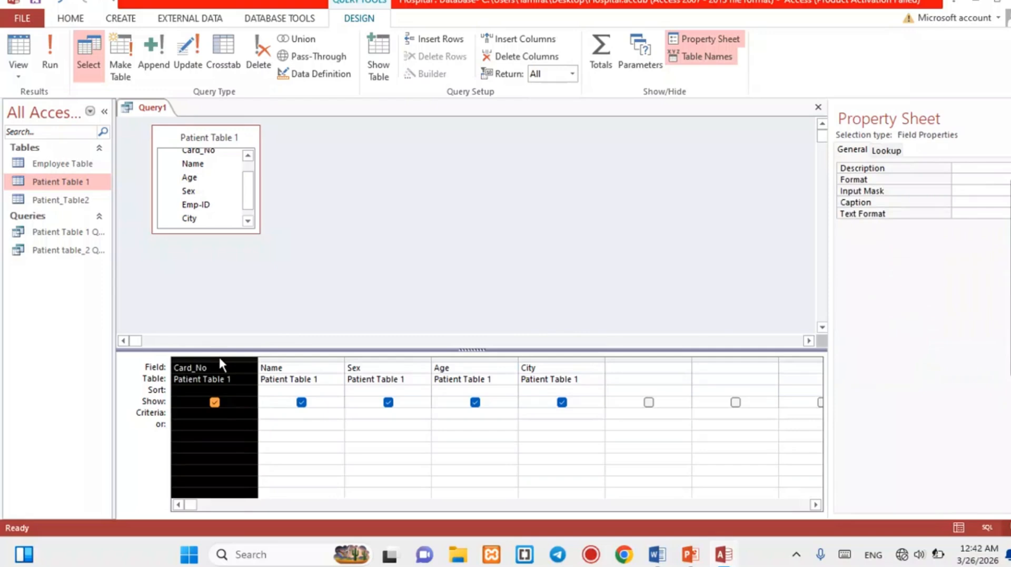
{"action": "right_click", "coordinate": [219, 357]}
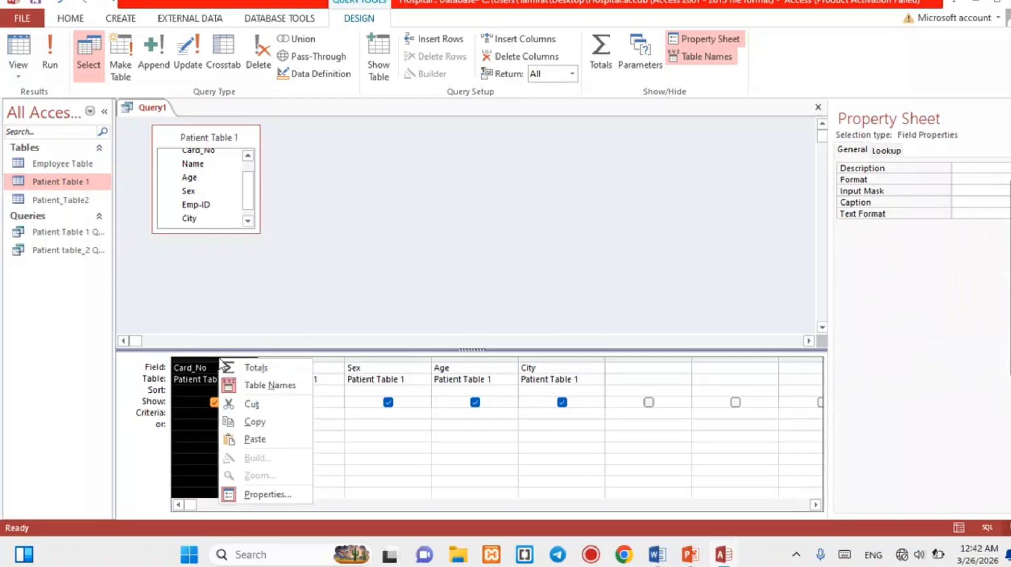
{"action": "left_click", "coordinate": [252, 406]}
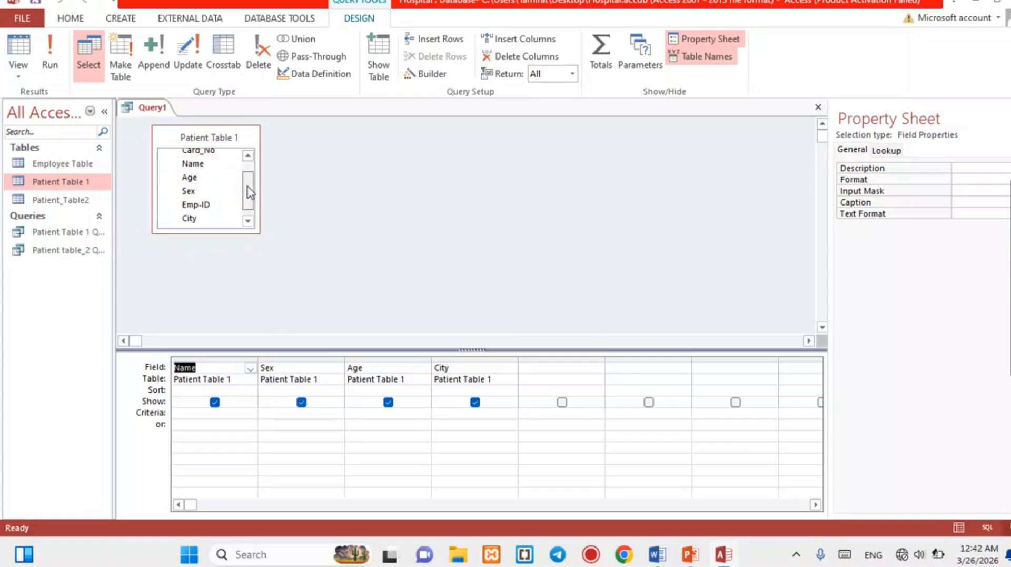
Place Card_No from Patient Table 1 back as the first query column.
{"action": "scroll", "coordinate": [248, 182], "scroll_direction": "up", "scroll_amount": 1}
{"action": "mouse_move", "coordinate": [252, 187]}
{"action": "left_mouse_down"}
{"action": "mouse_move", "coordinate": [253, 196]}
{"action": "mouse_move", "coordinate": [253, 183]}
{"action": "left_mouse_up"}
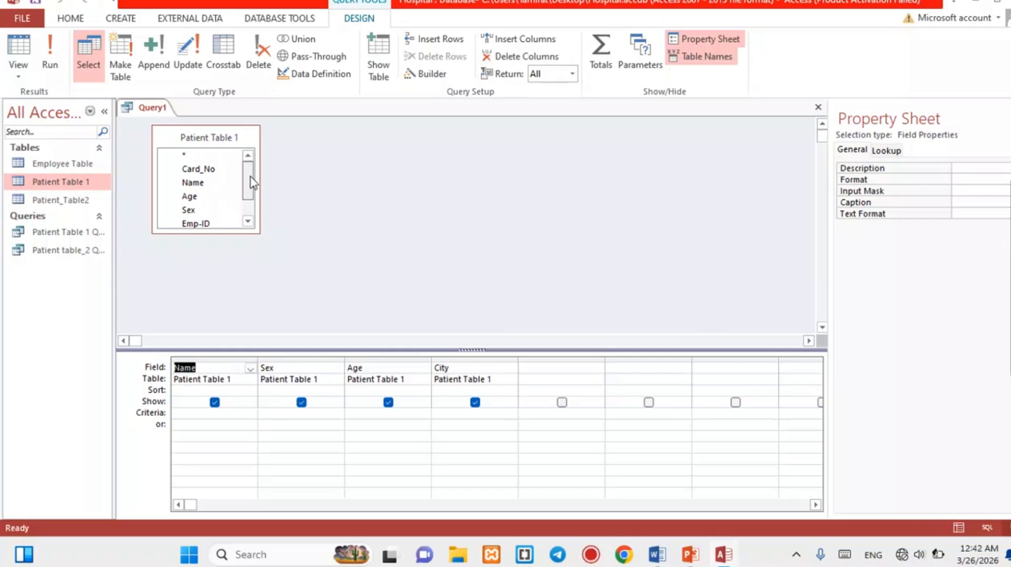
{"action": "left_click", "coordinate": [207, 170]}
{"action": "left_click_drag", "start_coordinate": [207, 173], "coordinate": [169, 373]}
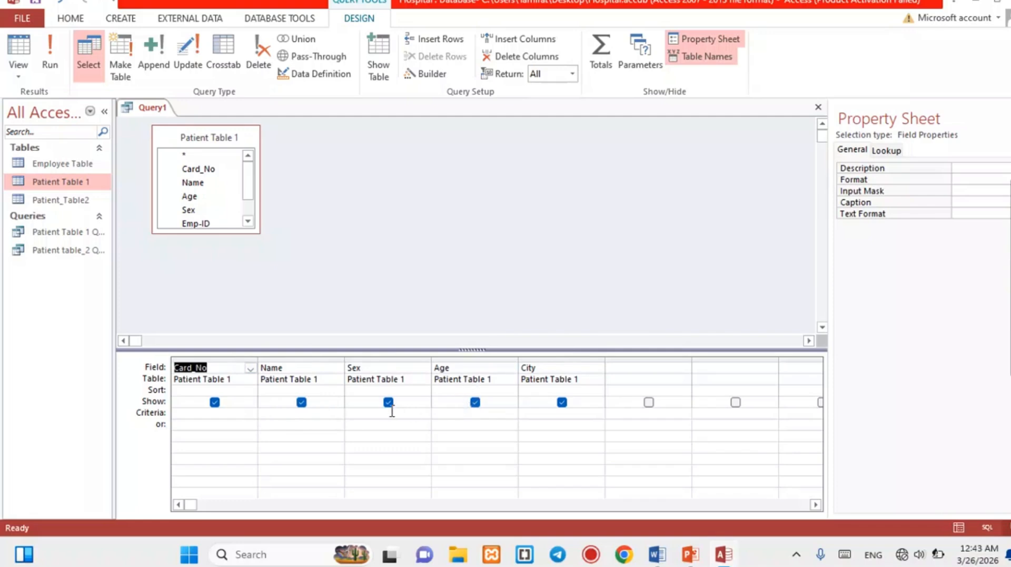
{"action": "left_click", "coordinate": [375, 412]}
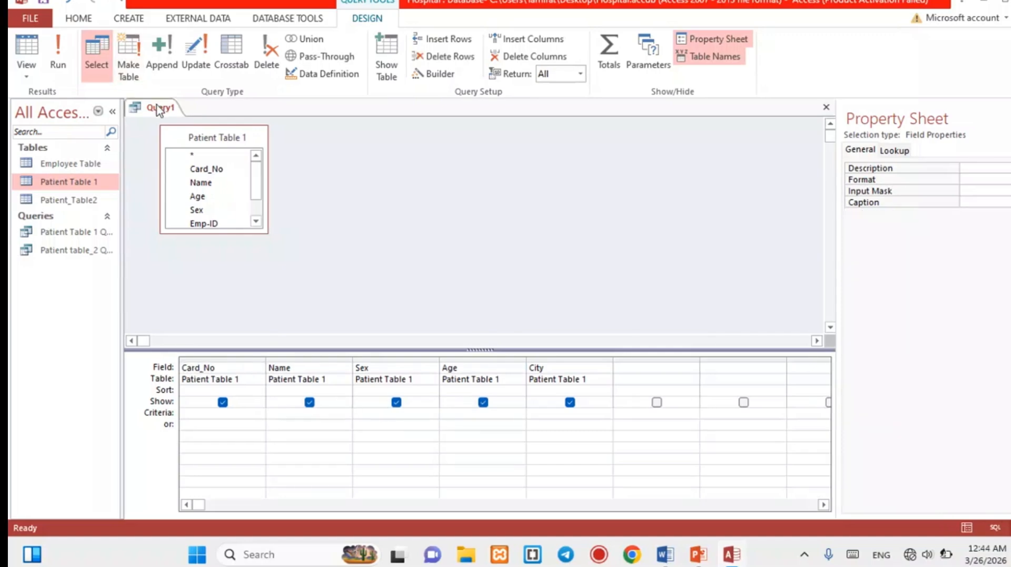
Show Query1 in Datasheet View: eight records with Card_No, Name, Sex, Age and City.
{"action": "right_click", "coordinate": [158, 110]}
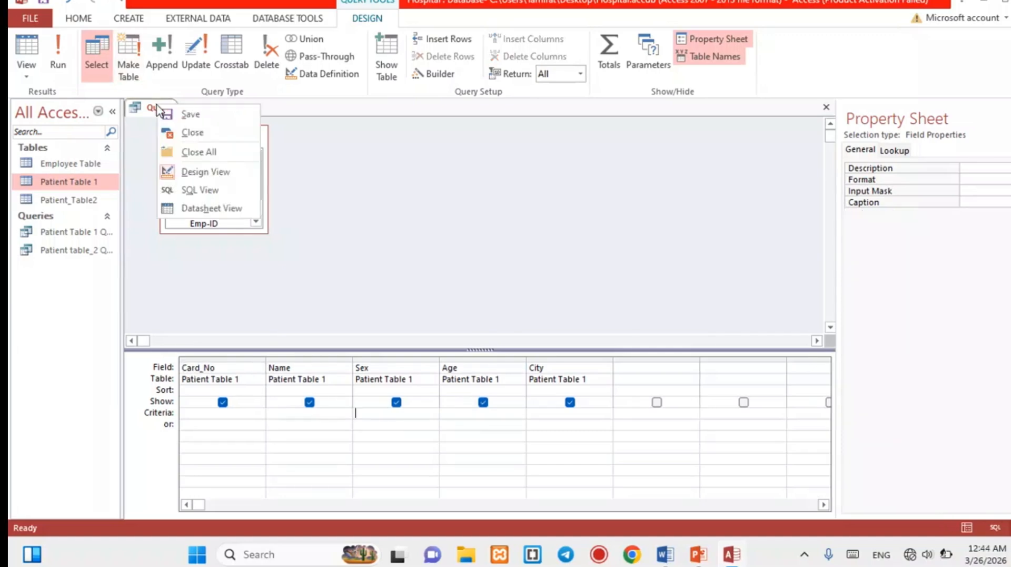
{"action": "left_click", "coordinate": [205, 209]}
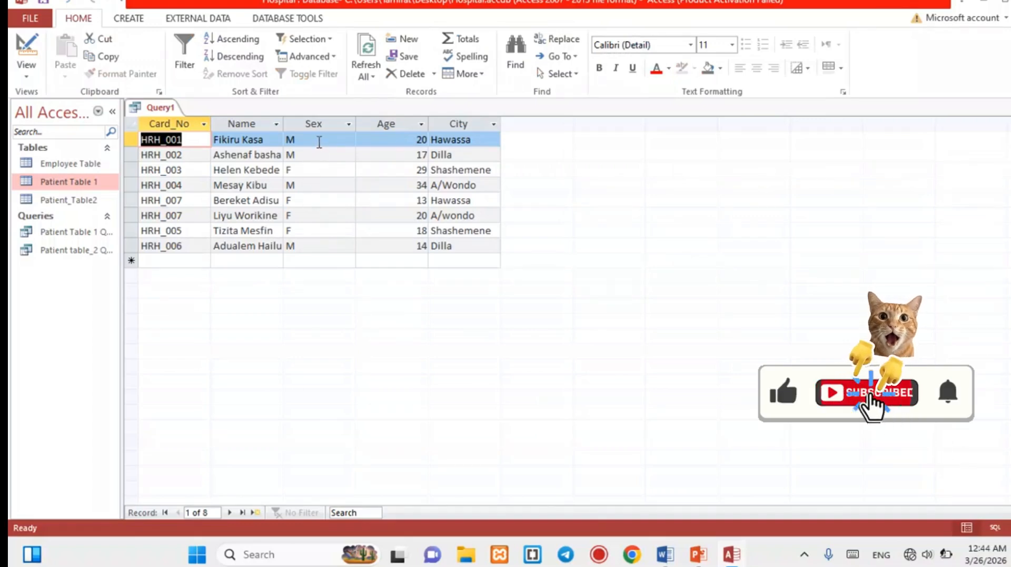
{"action": "left_click", "coordinate": [318, 140]}
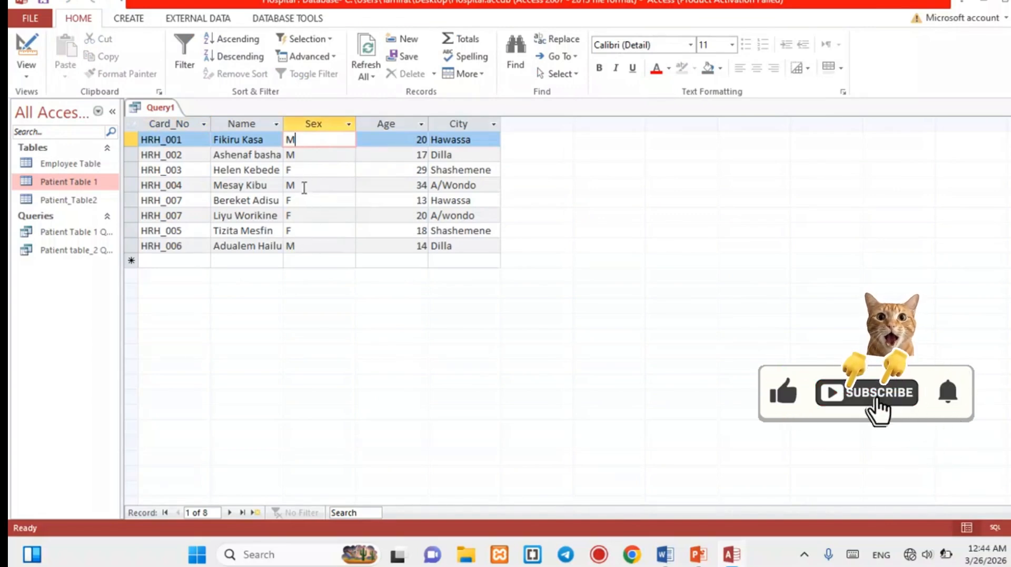
{"action": "right_click", "coordinate": [158, 108]}
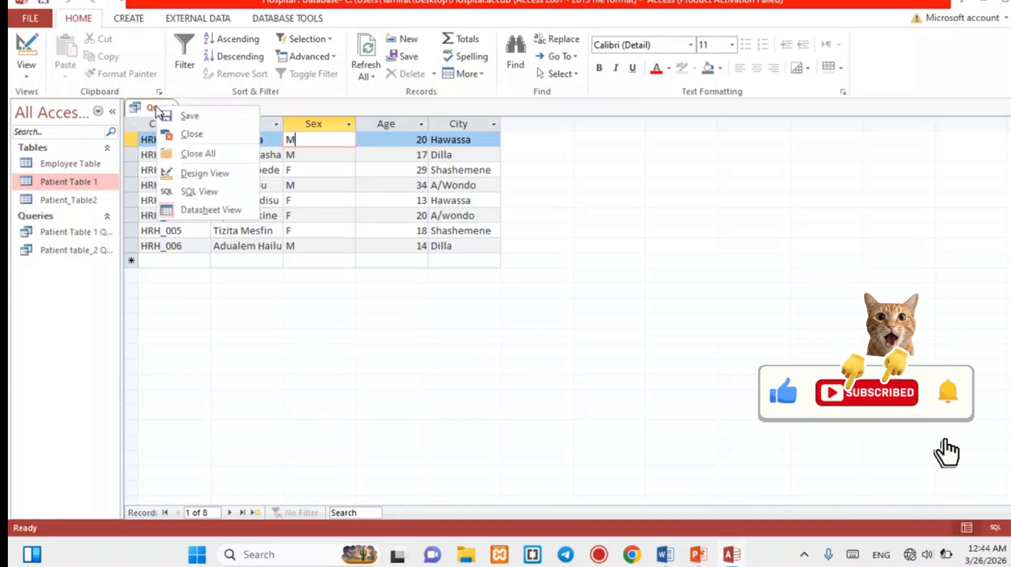
Back in Design View, enter M as the Sex field's criterion.
{"action": "left_click", "coordinate": [217, 175]}
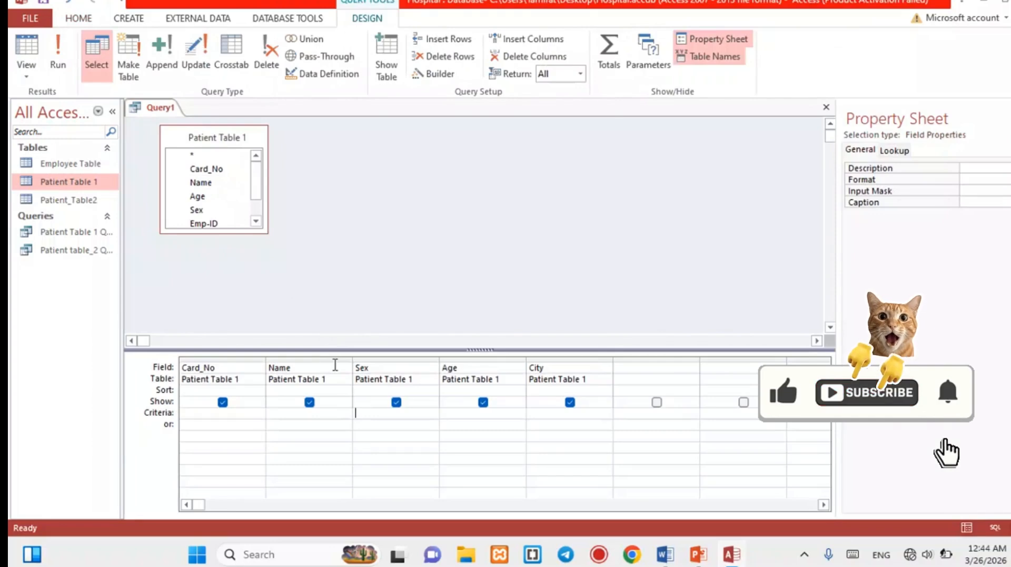
{"action": "left_click", "coordinate": [378, 415]}
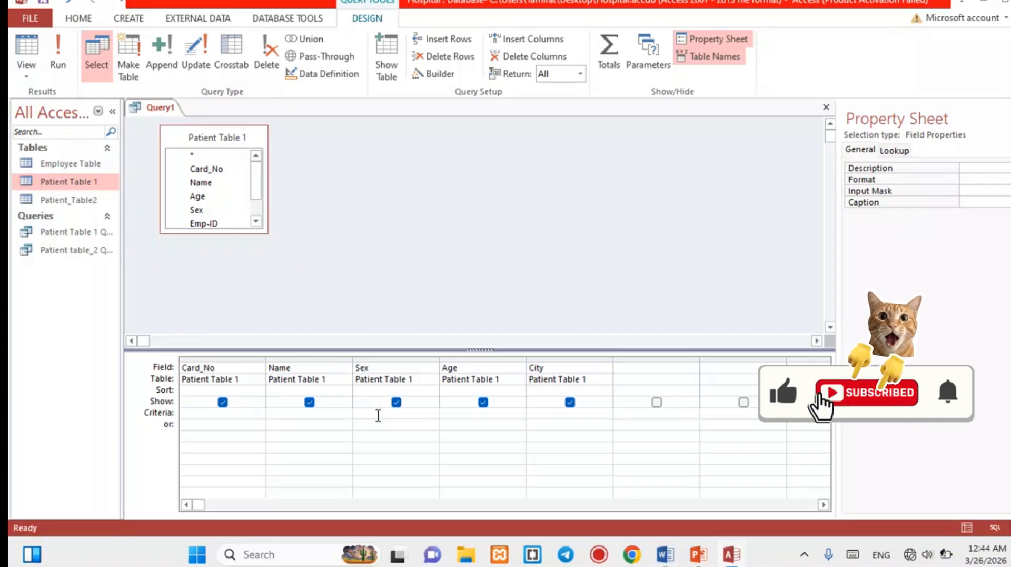
{"action": "type", "text": "M"}
{"action": "left_click", "coordinate": [456, 240]}
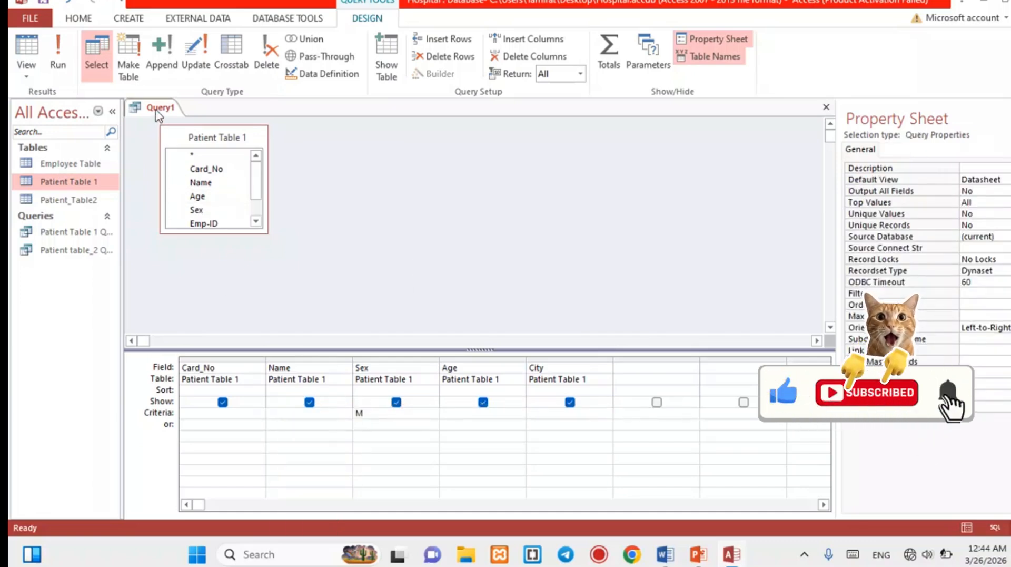
{"action": "right_click", "coordinate": [158, 113]}
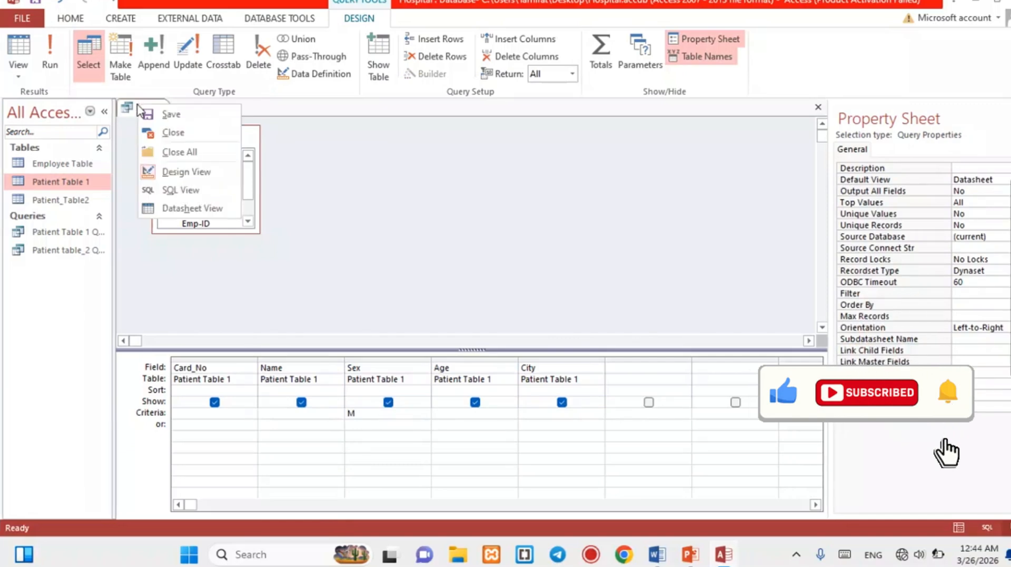
View the male-only results, then return Query1 to Design View.
{"action": "left_click", "coordinate": [181, 209]}
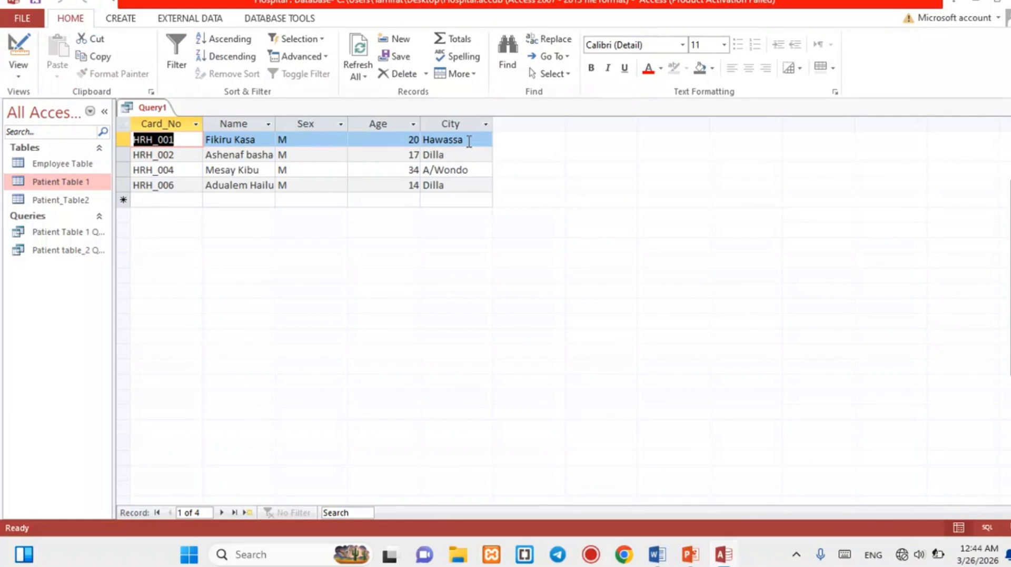
{"action": "left_click", "coordinate": [157, 109]}
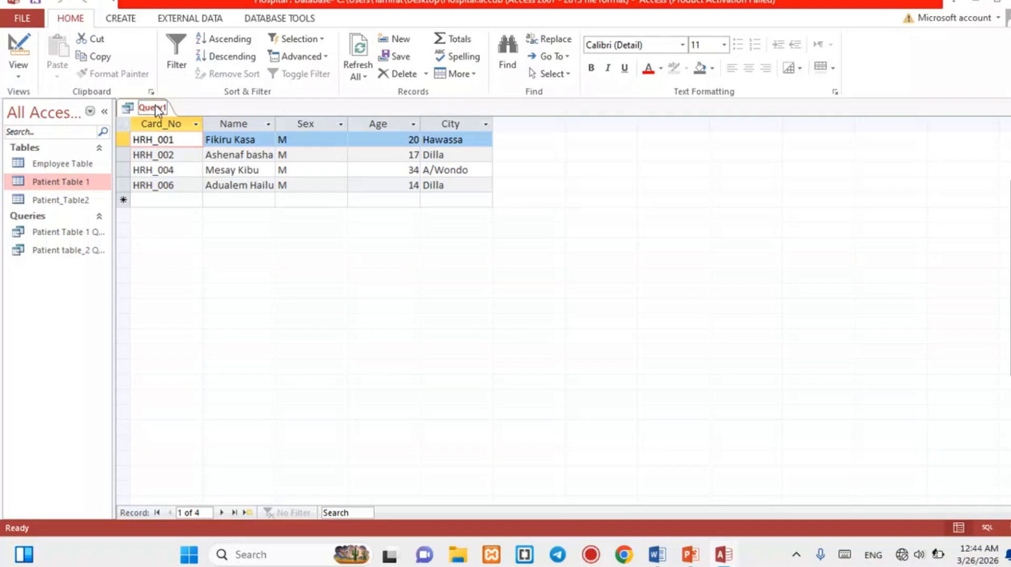
{"action": "right_click", "coordinate": [156, 109]}
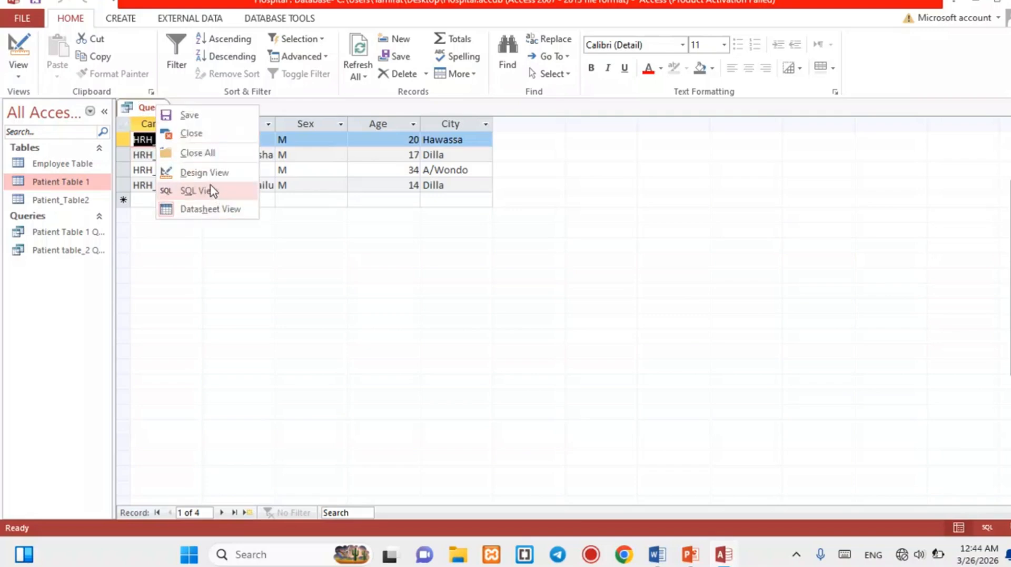
{"action": "left_click", "coordinate": [218, 178]}
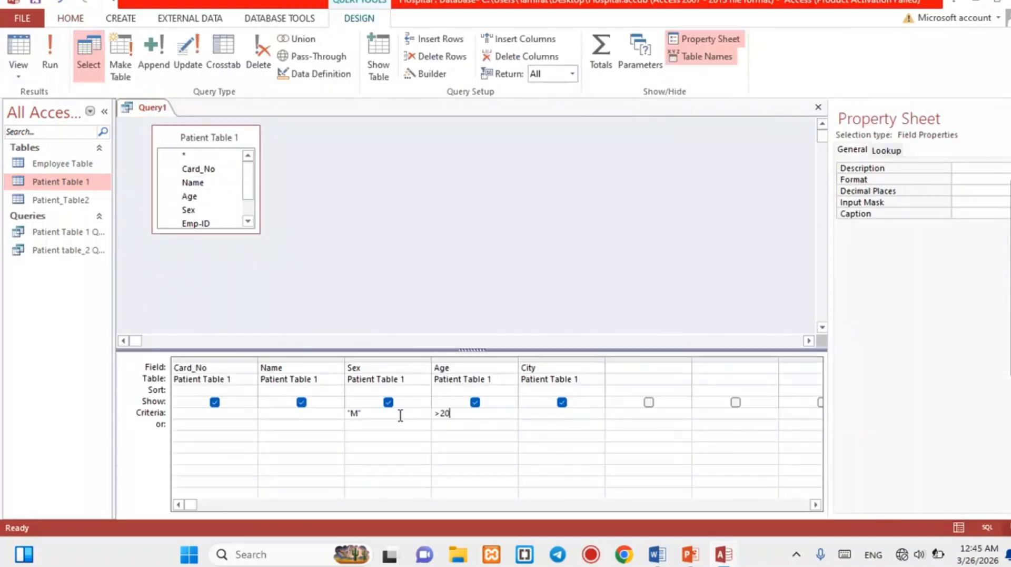
Rerun Query1 with the Age >20 criterion, leaving one male patient record.
{"action": "right_click", "coordinate": [149, 112]}
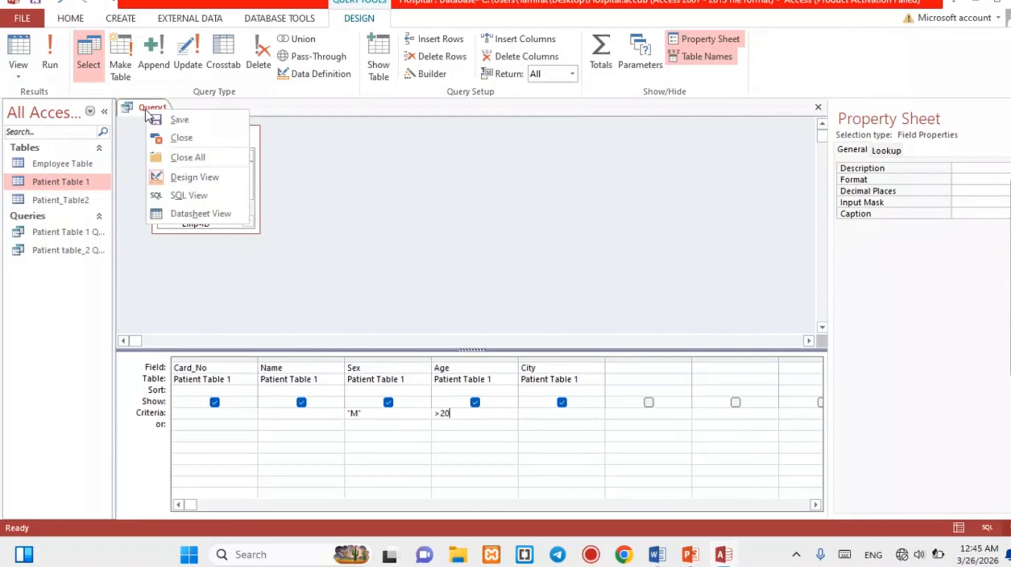
{"action": "left_click", "coordinate": [202, 214]}
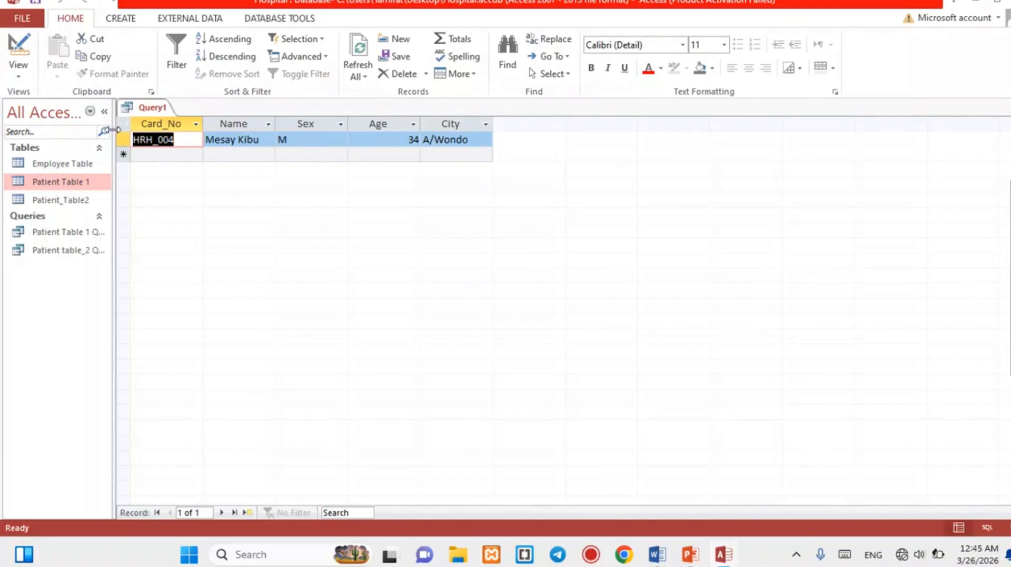
{"action": "right_click", "coordinate": [151, 110]}
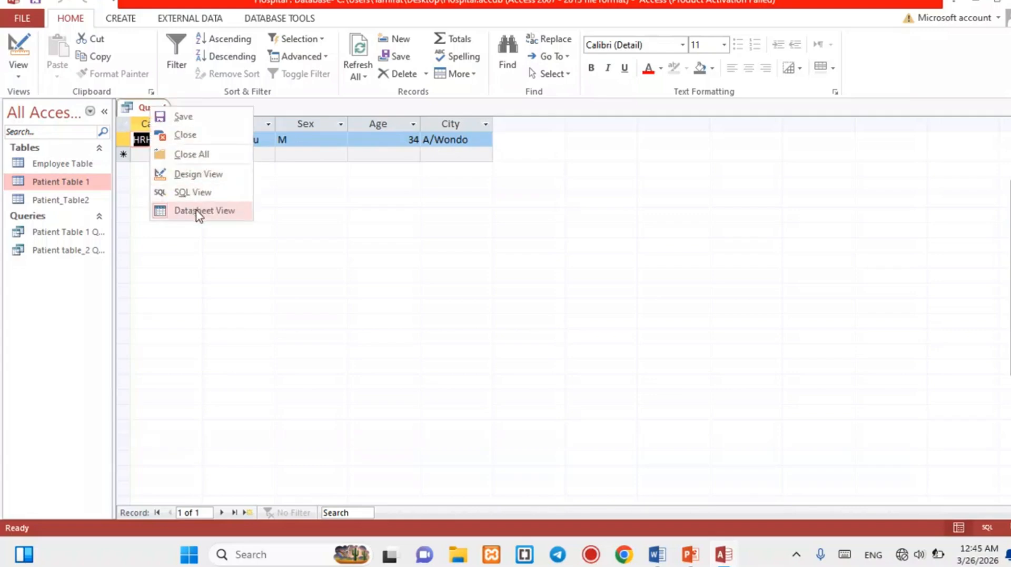
{"action": "left_click", "coordinate": [213, 178]}
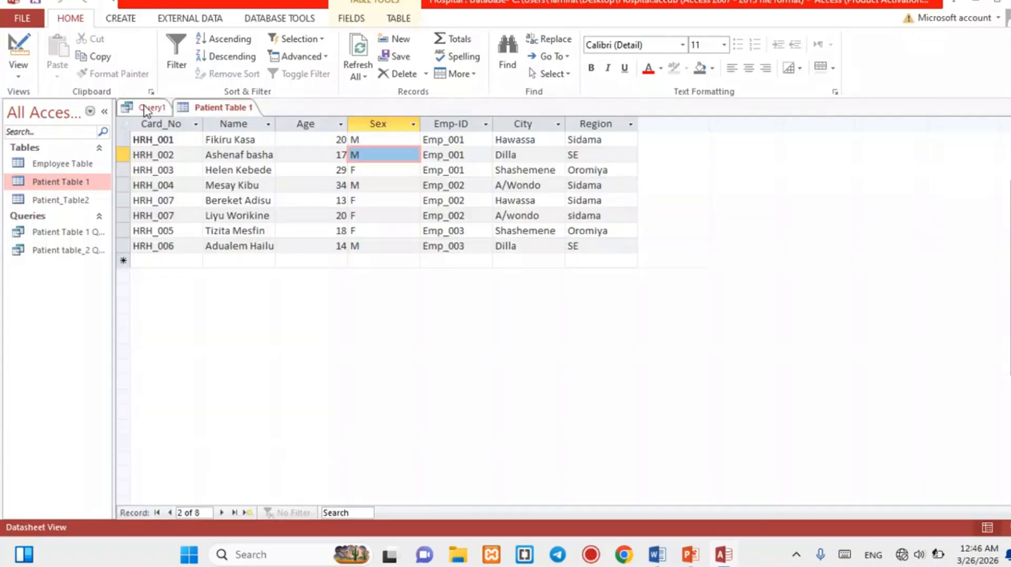
Close Query1 and Patient Table 1 and show the CREATE ribbon commands.
{"action": "right_click", "coordinate": [146, 108]}
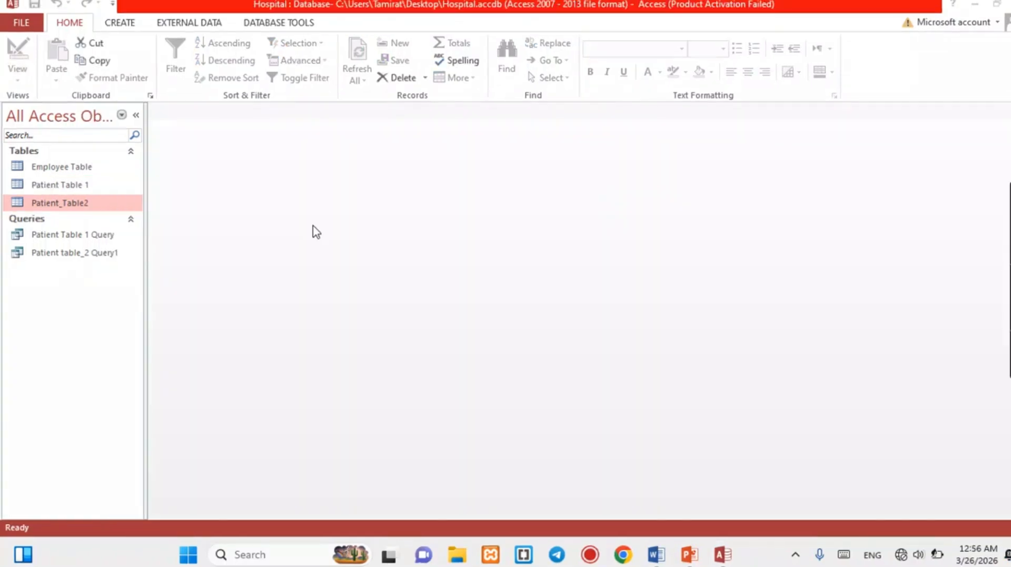
{"action": "left_click", "coordinate": [128, 23]}
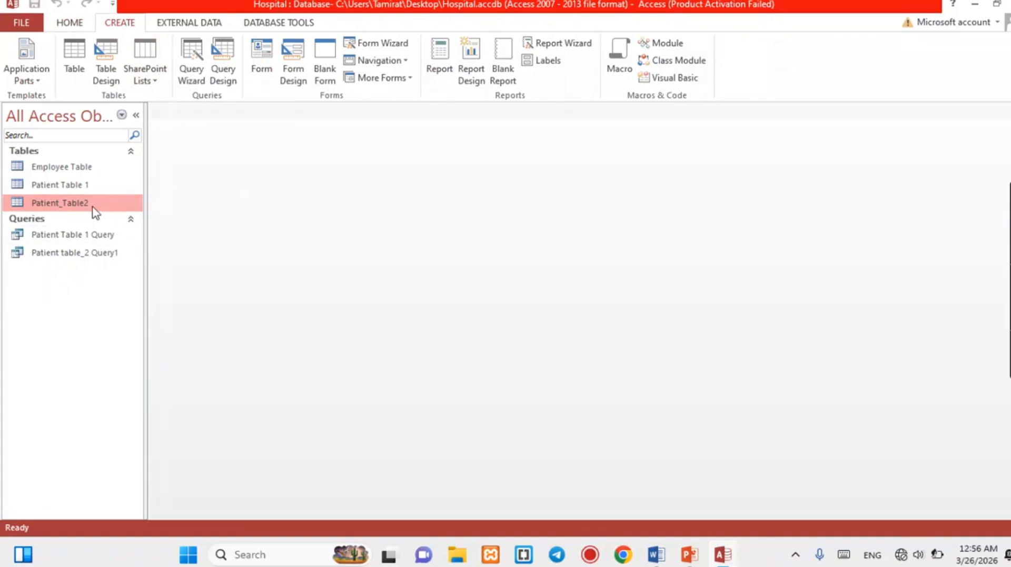
Generate a form from Patient_Table2 and narrow its field boxes from 6.82 to about 3.23 inches.
{"action": "left_click", "coordinate": [263, 63]}
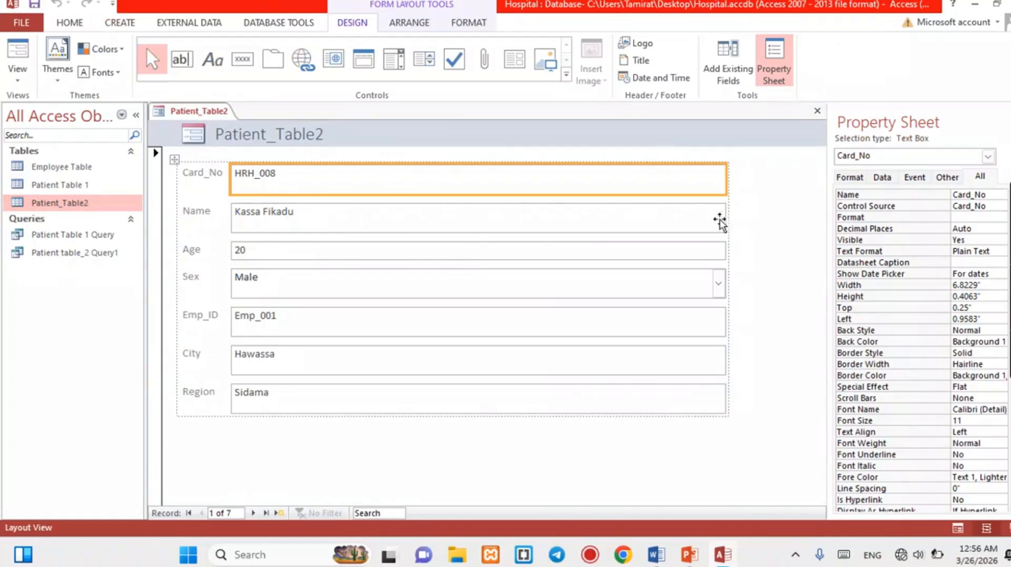
{"action": "left_click", "coordinate": [695, 225]}
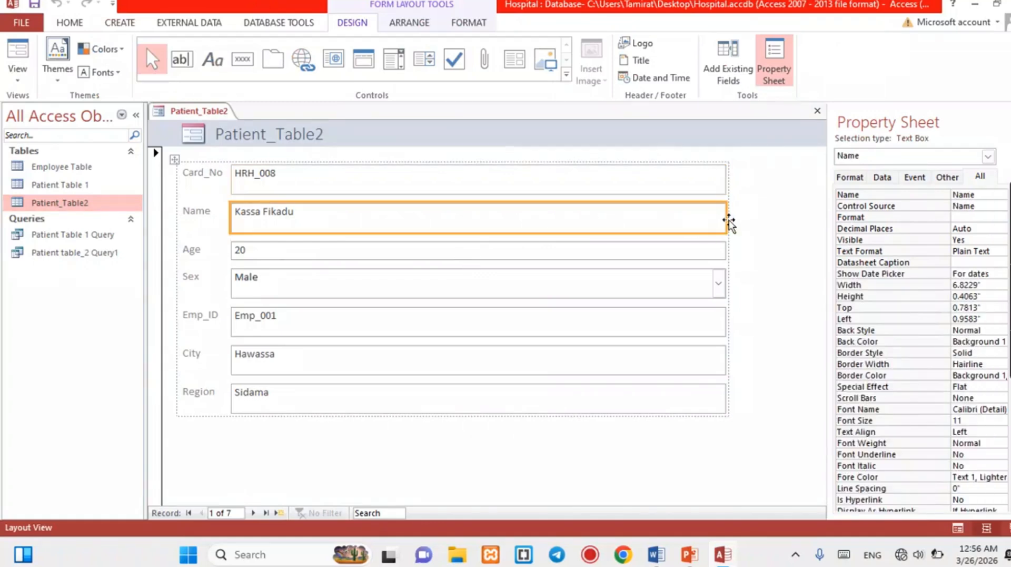
{"action": "left_click_drag", "start_coordinate": [729, 223], "coordinate": [467, 266]}
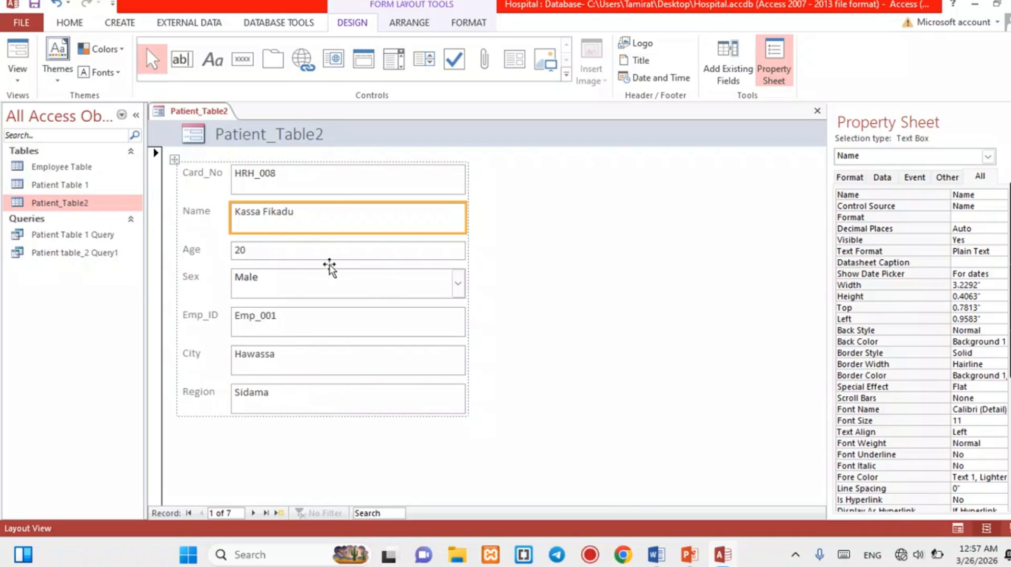
{"action": "left_click", "coordinate": [195, 136]}
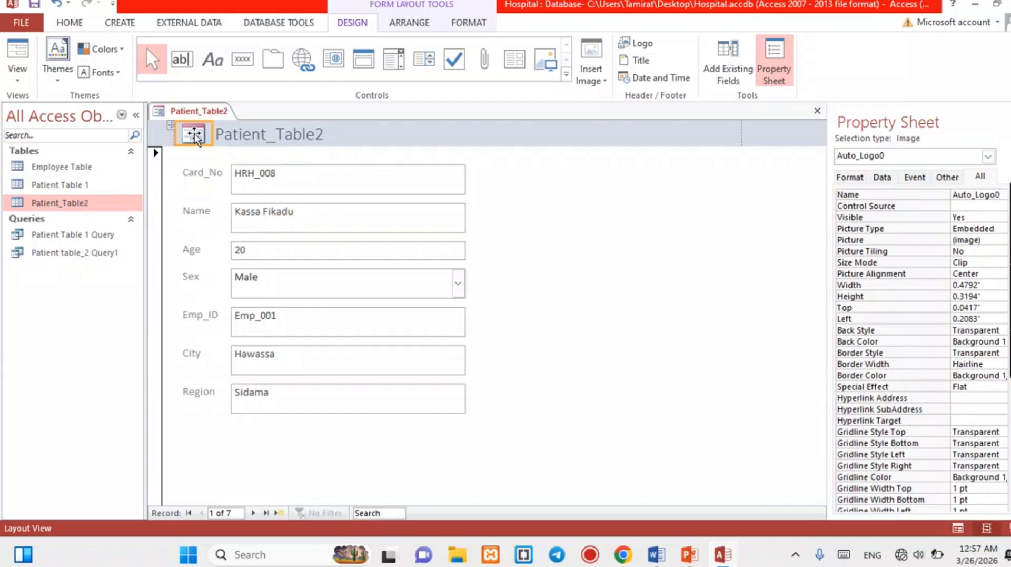
Use the aleta image as a smaller header logo and change the title to 'Patient_Table2 R/Form'.
{"action": "left_click", "coordinate": [591, 54]}
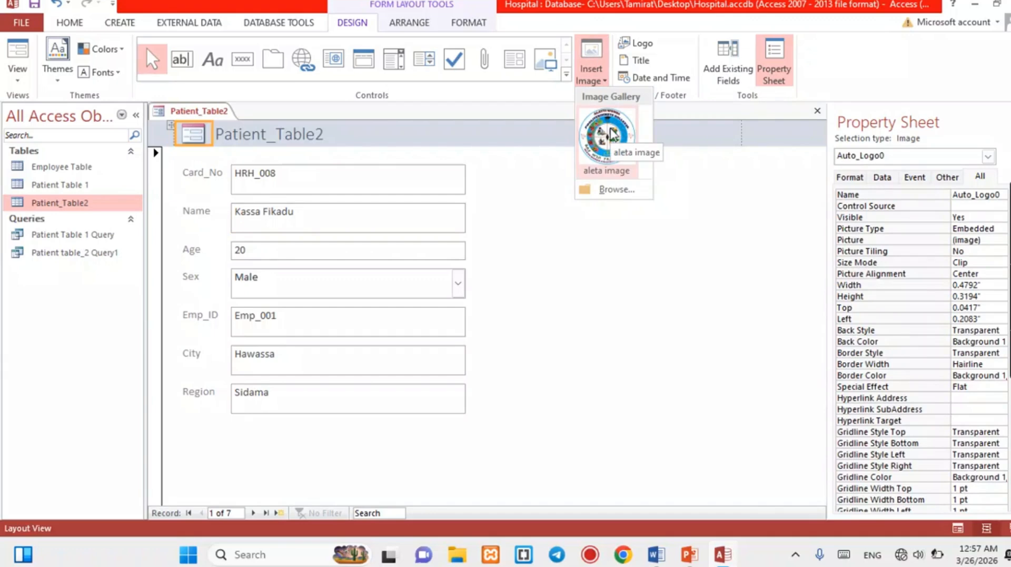
{"action": "left_click", "coordinate": [611, 135]}
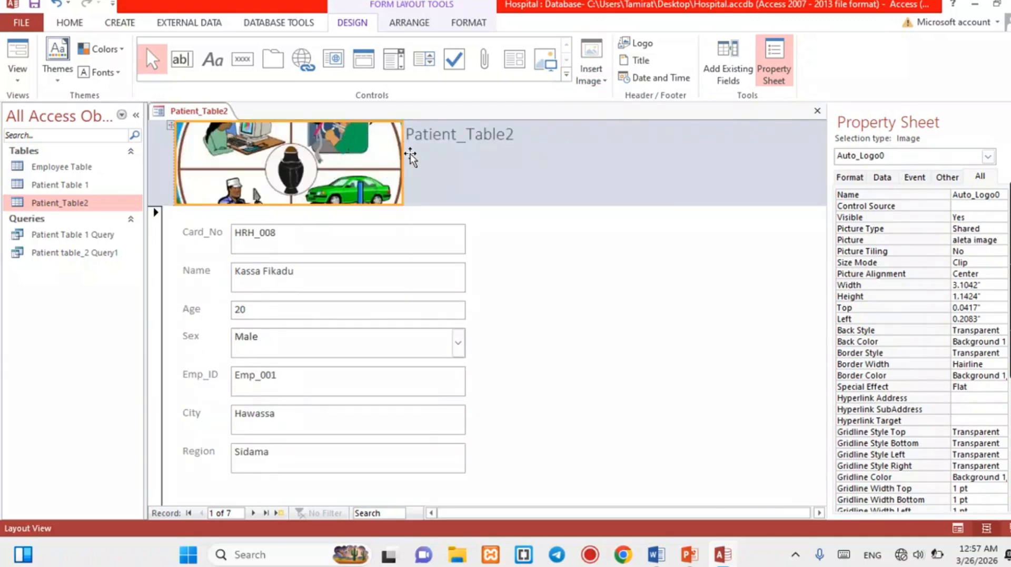
{"action": "left_click_drag", "start_coordinate": [401, 159], "coordinate": [254, 171]}
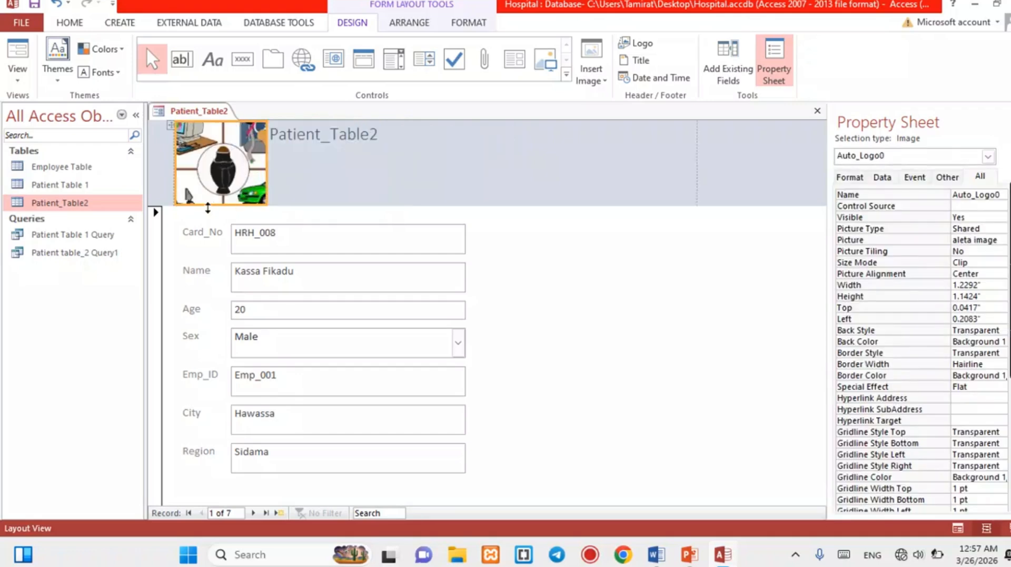
{"action": "left_click_drag", "start_coordinate": [208, 208], "coordinate": [212, 165]}
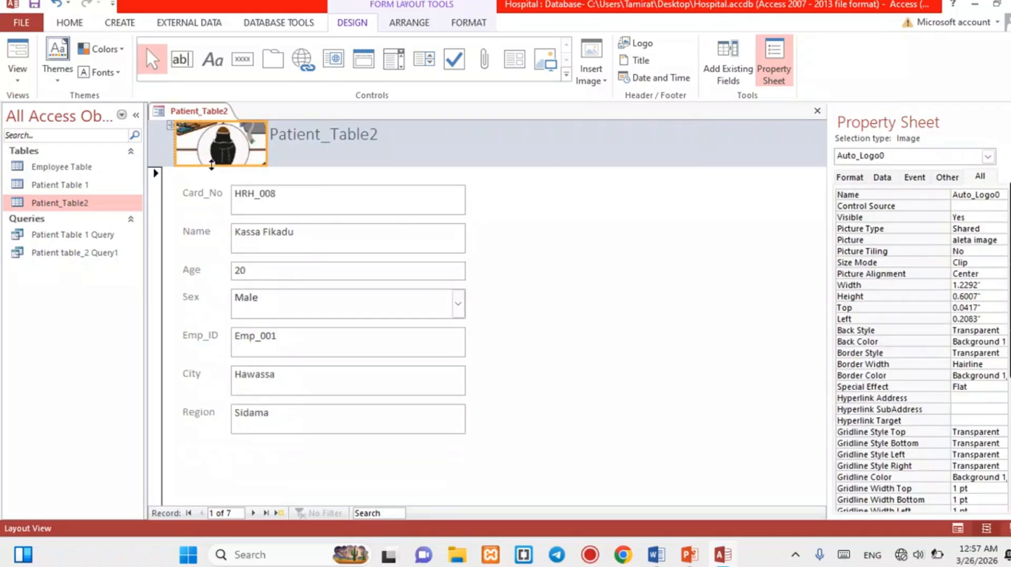
{"action": "left_click", "coordinate": [332, 131]}
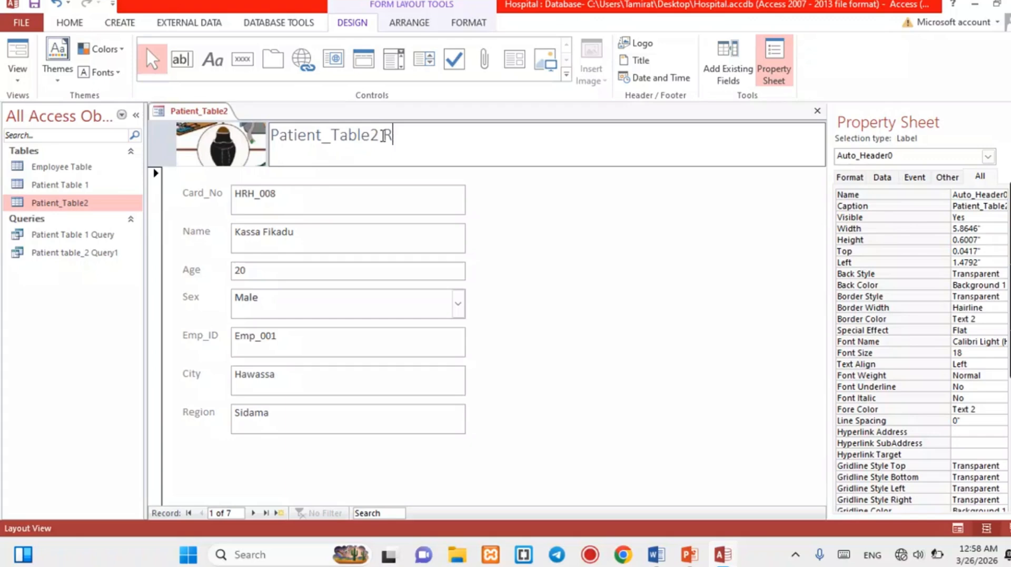
{"action": "type", "text": "orm"}
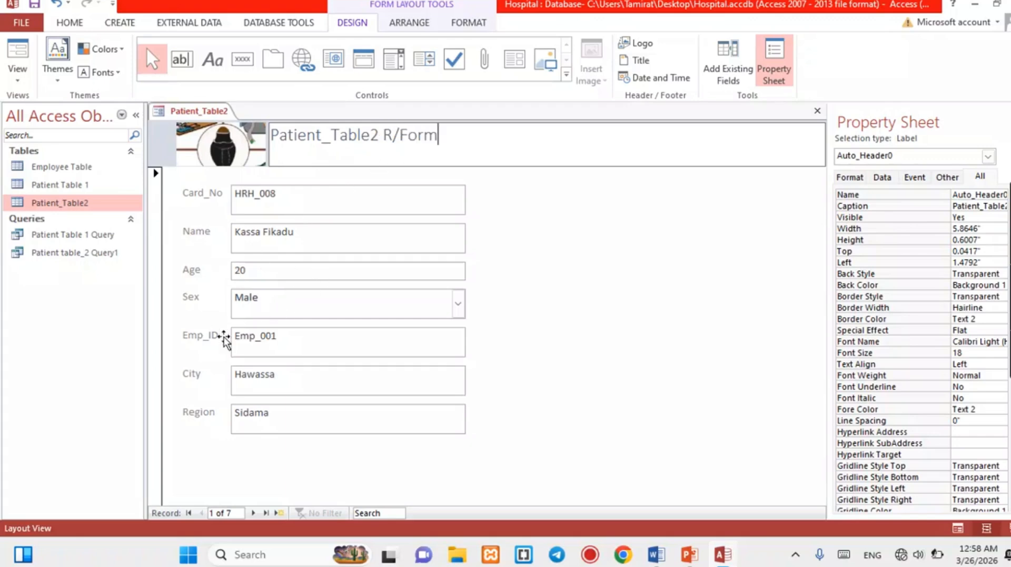
Move to record 7 of 7, then set the form's Pop Up property to Yes.
{"action": "left_click", "coordinate": [255, 513]}
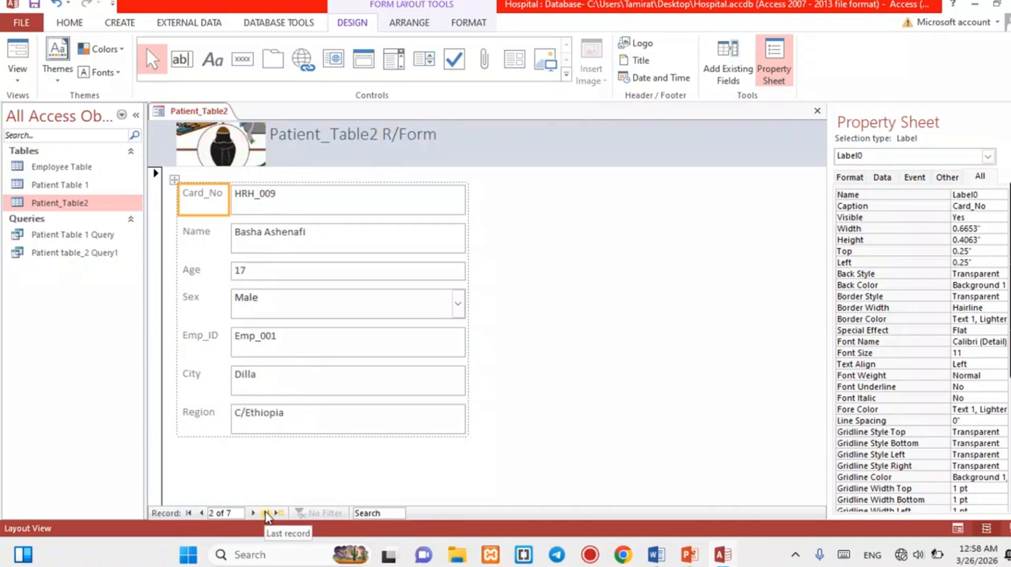
{"action": "left_click", "coordinate": [267, 513]}
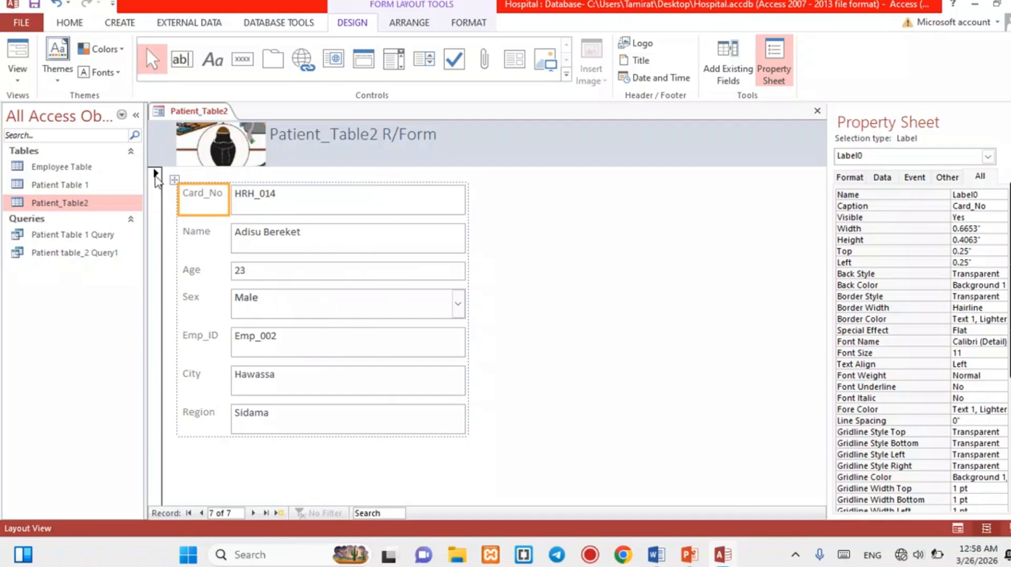
{"action": "left_click", "coordinate": [156, 178]}
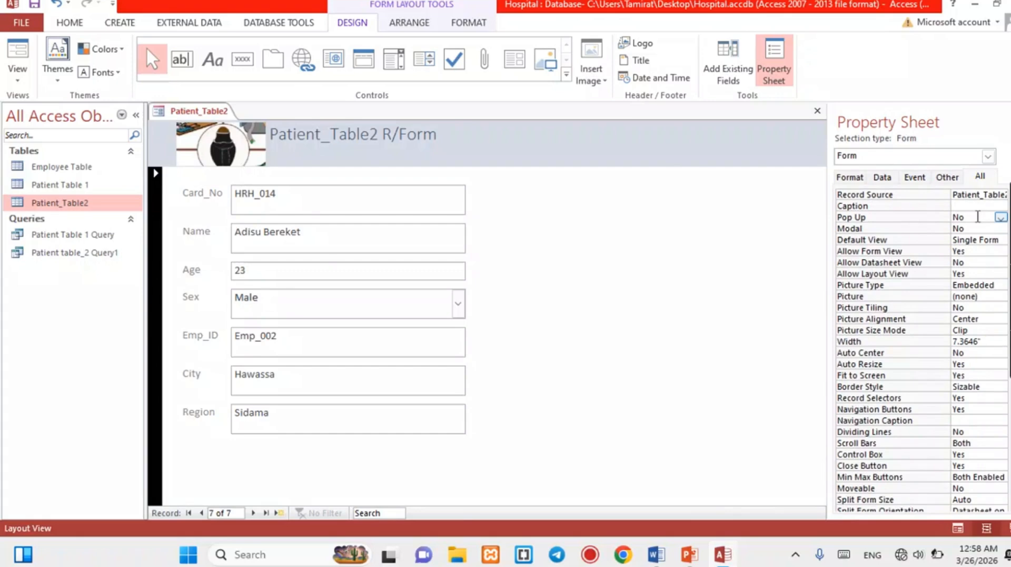
{"action": "left_click", "coordinate": [978, 218]}
{"action": "double_click", "coordinate": [959, 218]}
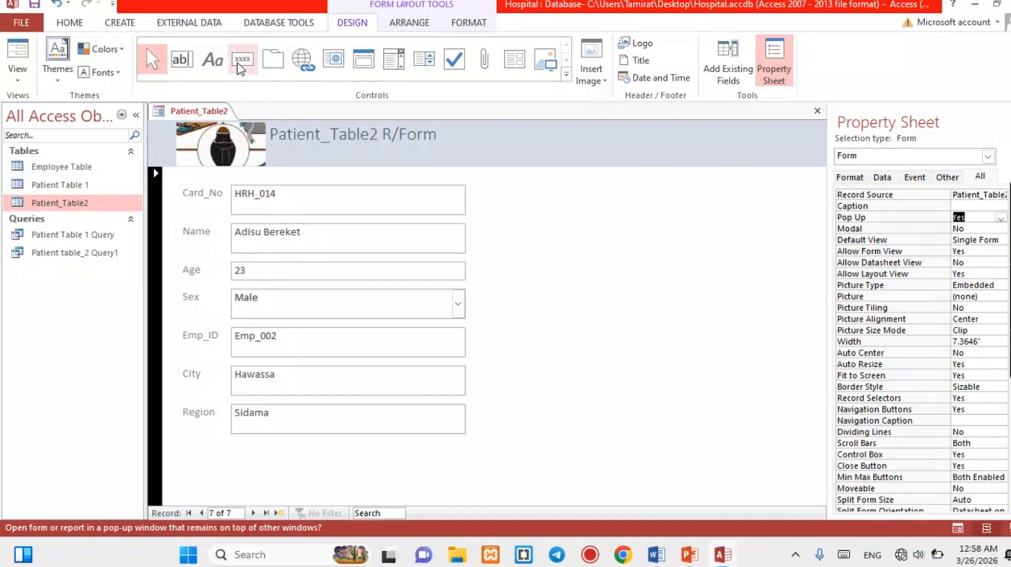
Add a picture command button beside the Name field that runs Record Operations > Add New Record.
{"action": "left_click", "coordinate": [242, 61]}
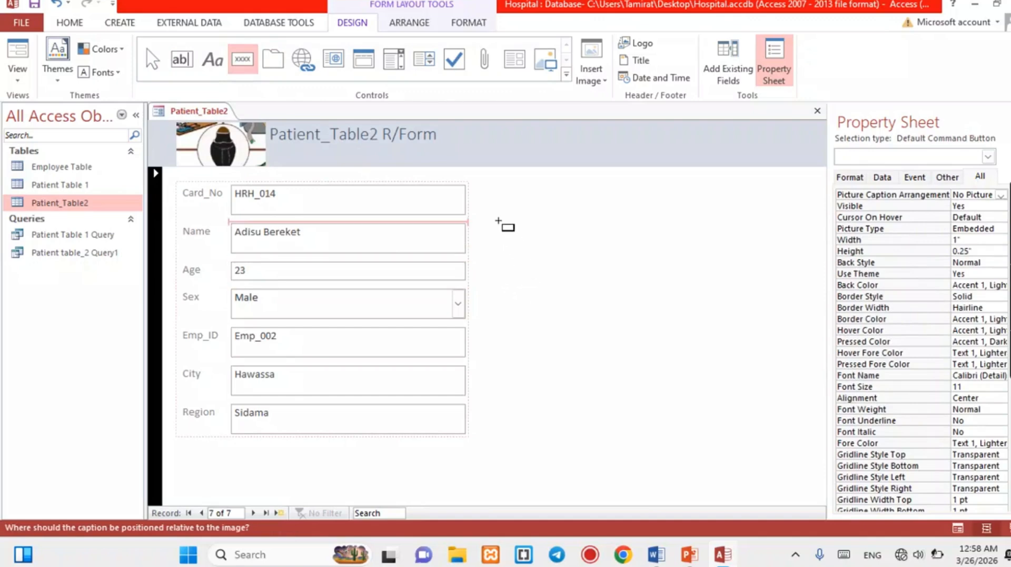
{"action": "left_click", "coordinate": [503, 222]}
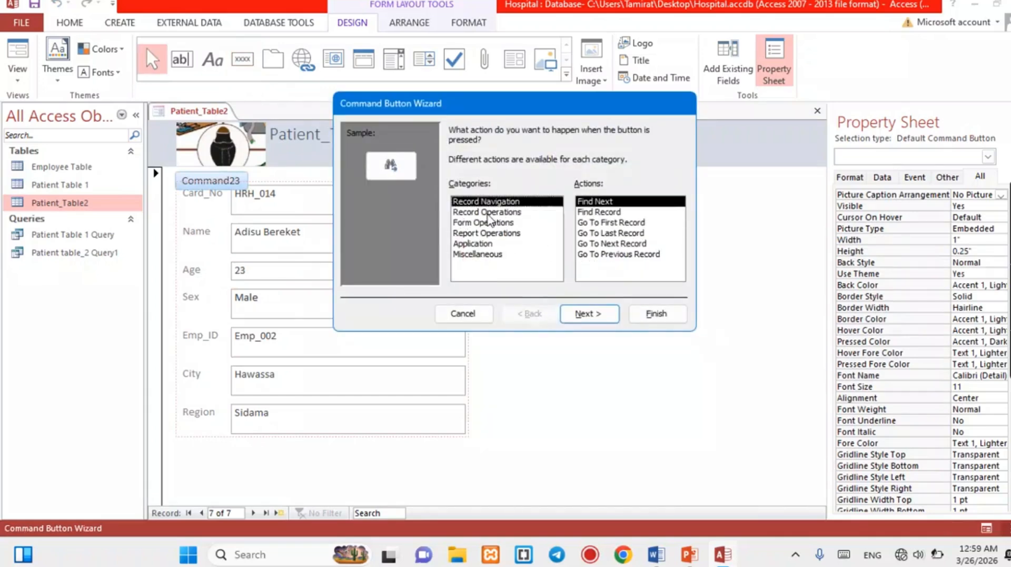
{"action": "left_click", "coordinate": [495, 212]}
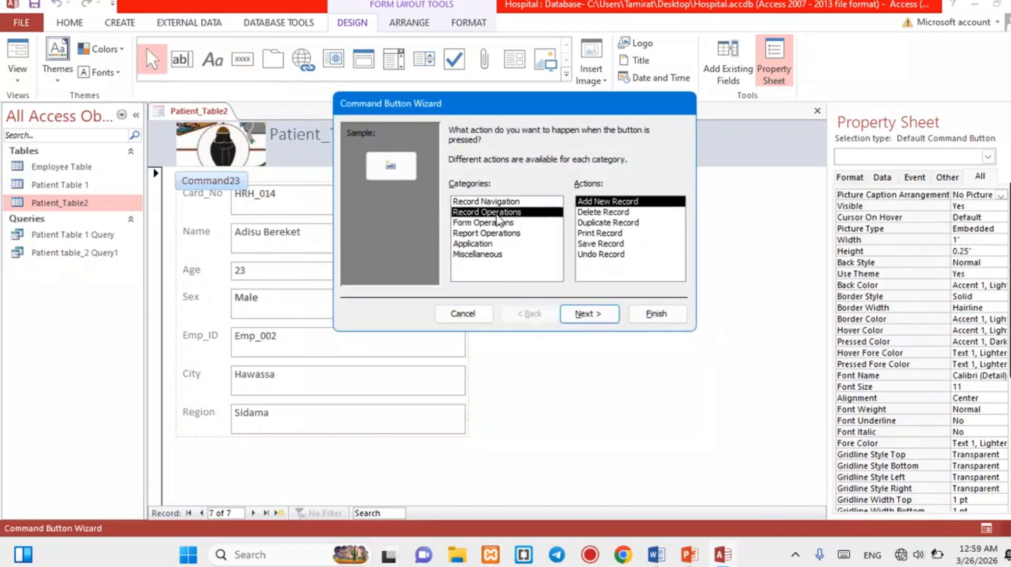
{"action": "left_click", "coordinate": [585, 315]}
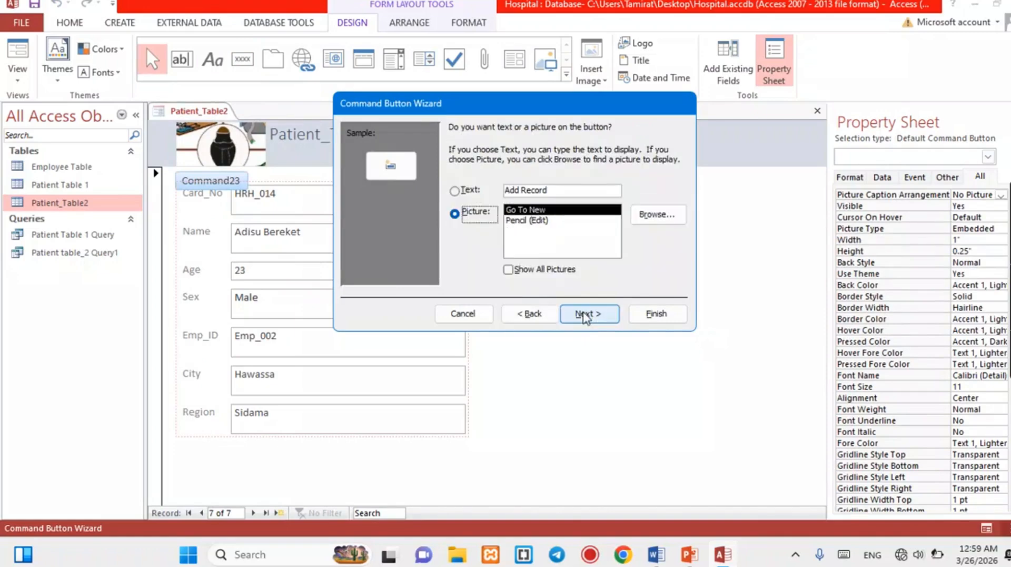
{"action": "left_click", "coordinate": [585, 315]}
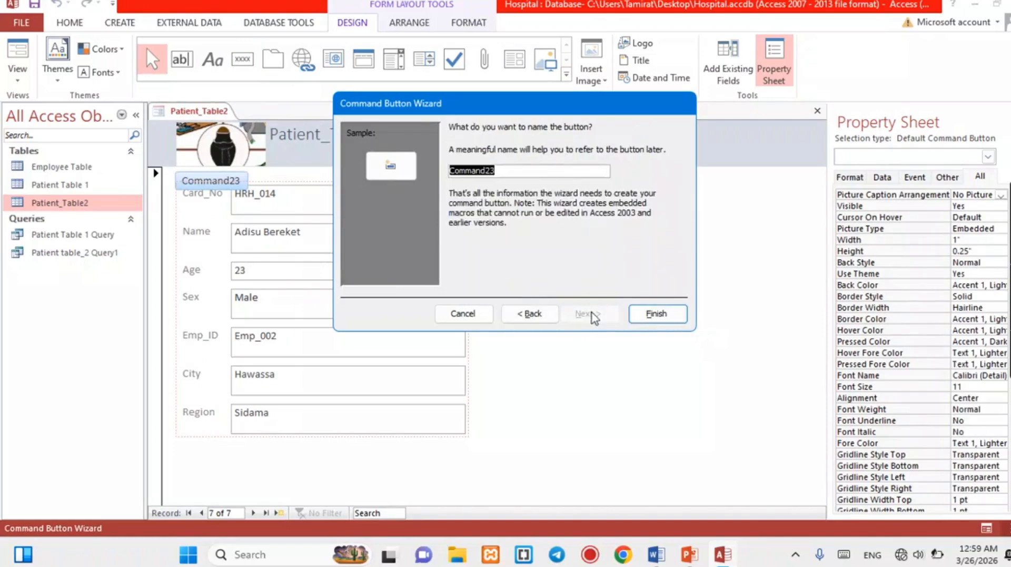
{"action": "left_click", "coordinate": [649, 315]}
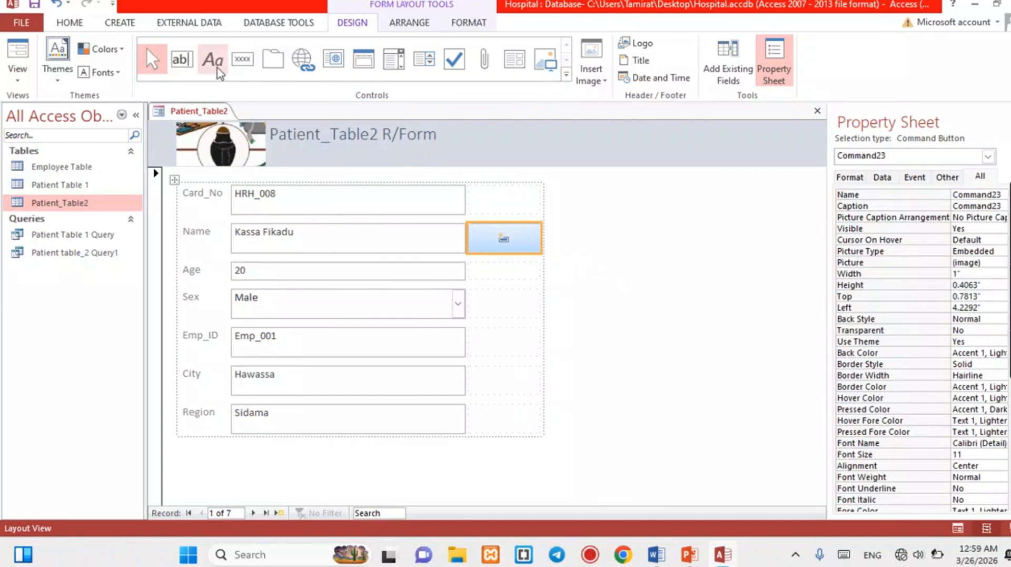
Cancel and delete the extra command button placed to the right of the fields.
{"action": "left_click", "coordinate": [241, 61]}
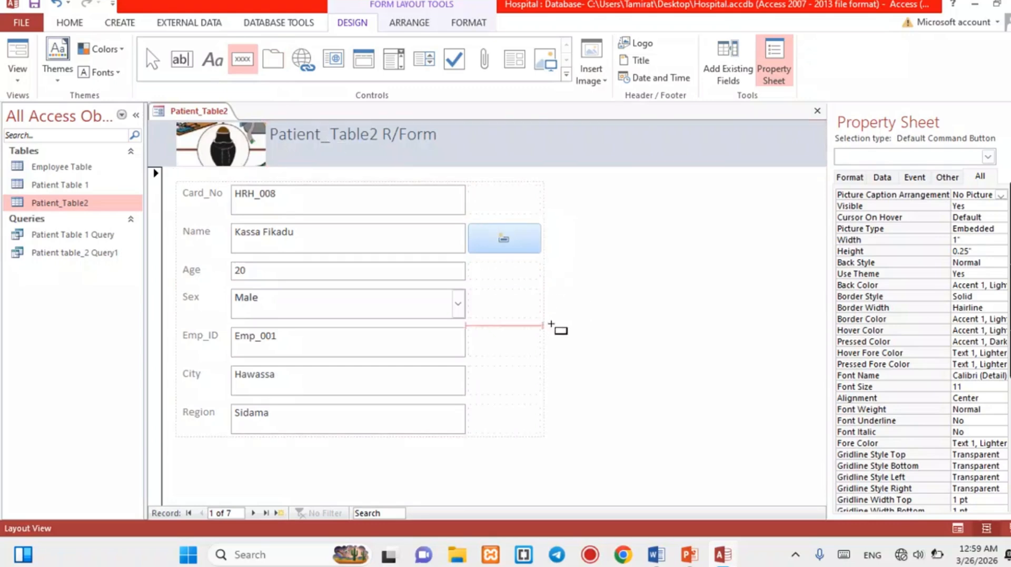
{"action": "left_click", "coordinate": [585, 332]}
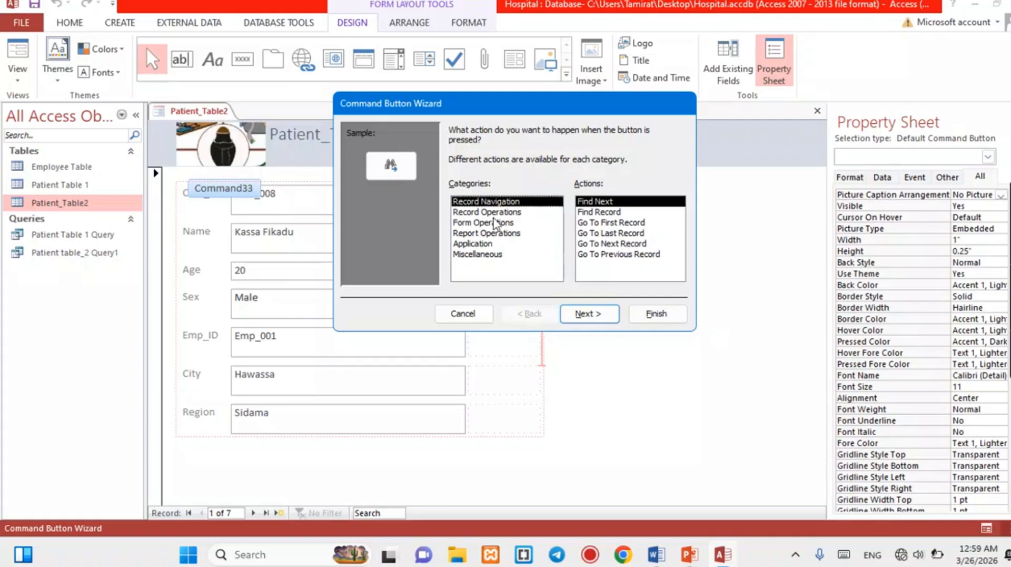
{"action": "left_click", "coordinate": [466, 315]}
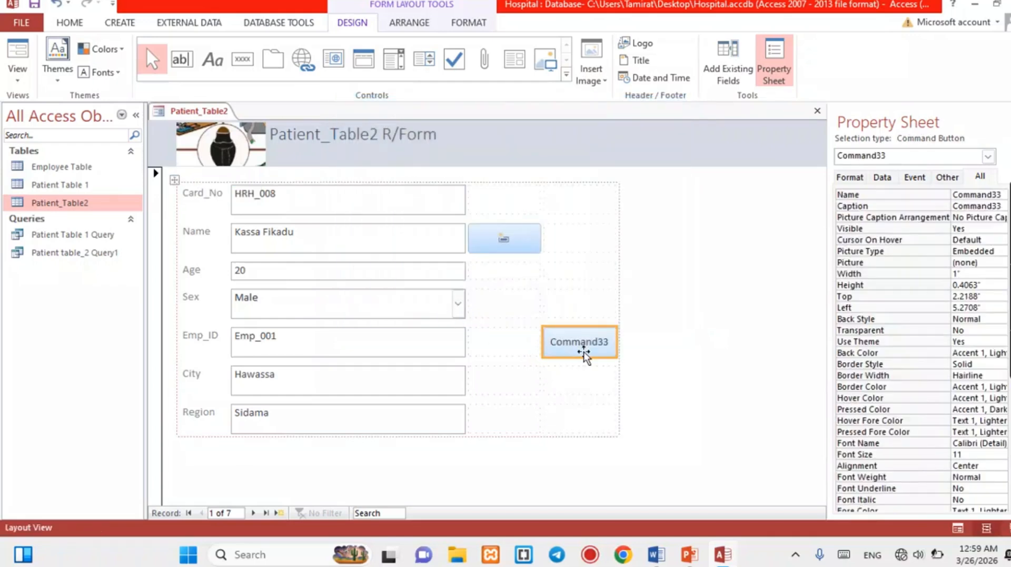
{"action": "key", "text": "Delete"}
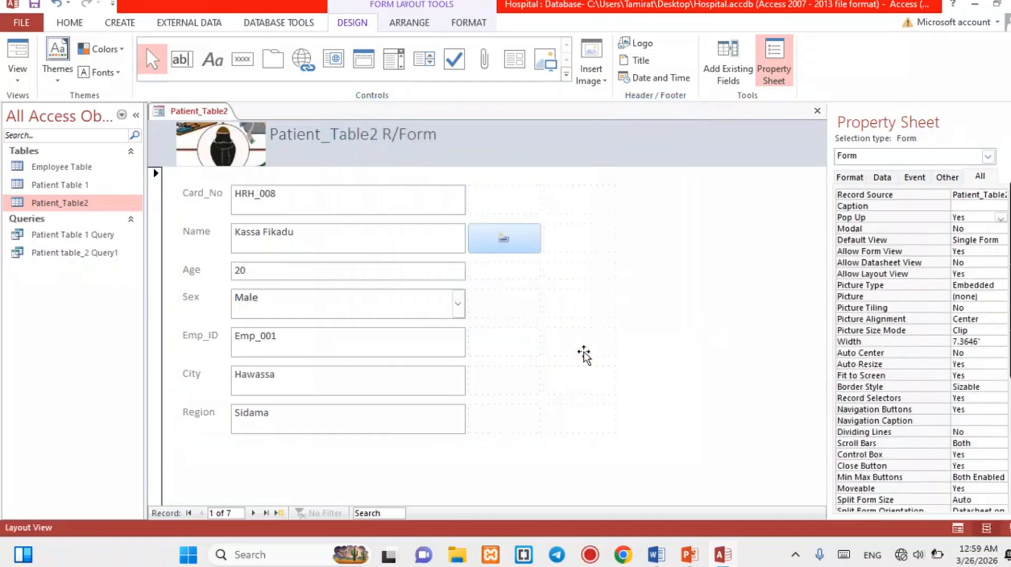
{"action": "left_click", "coordinate": [173, 179]}
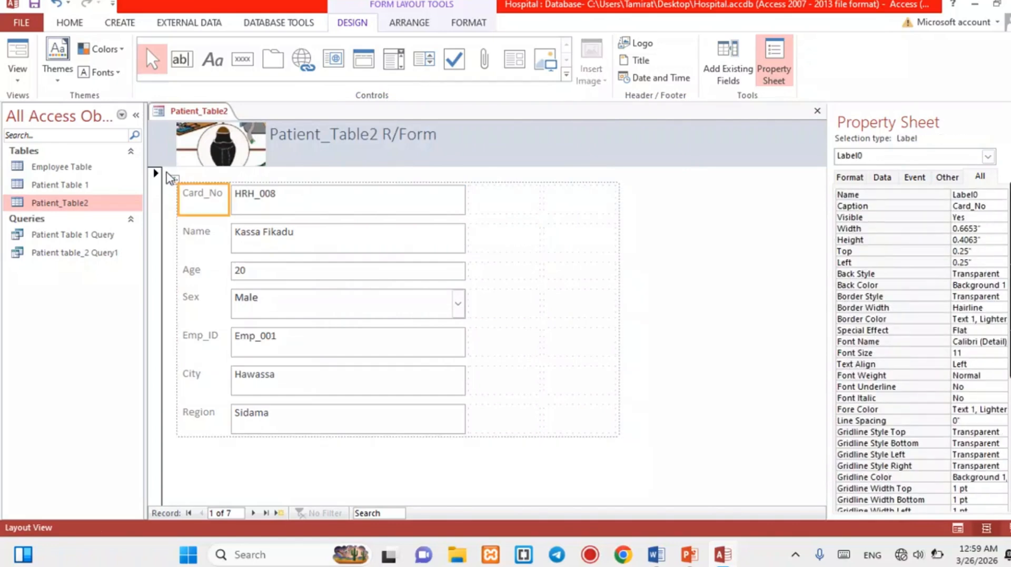
Switch the form to Form view and move the pop-up window up and right.
{"action": "right_click", "coordinate": [169, 174]}
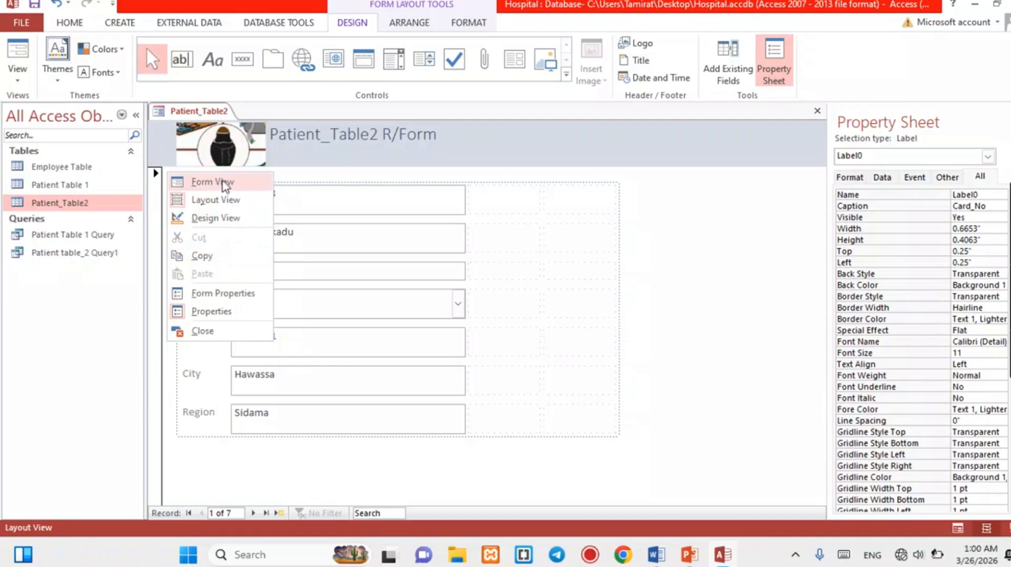
{"action": "left_click", "coordinate": [222, 181]}
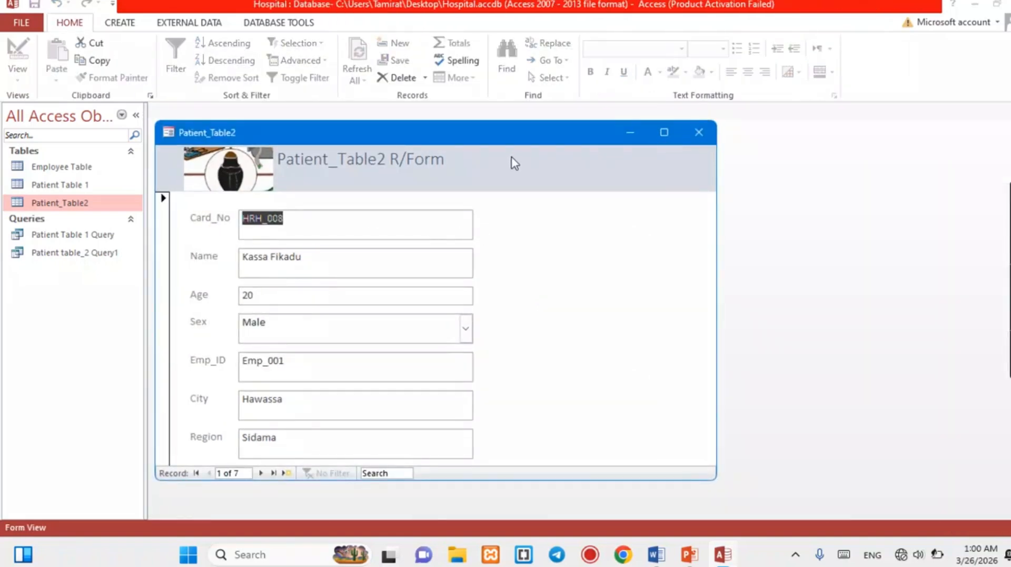
{"action": "left_click_drag", "start_coordinate": [500, 140], "coordinate": [532, 102]}
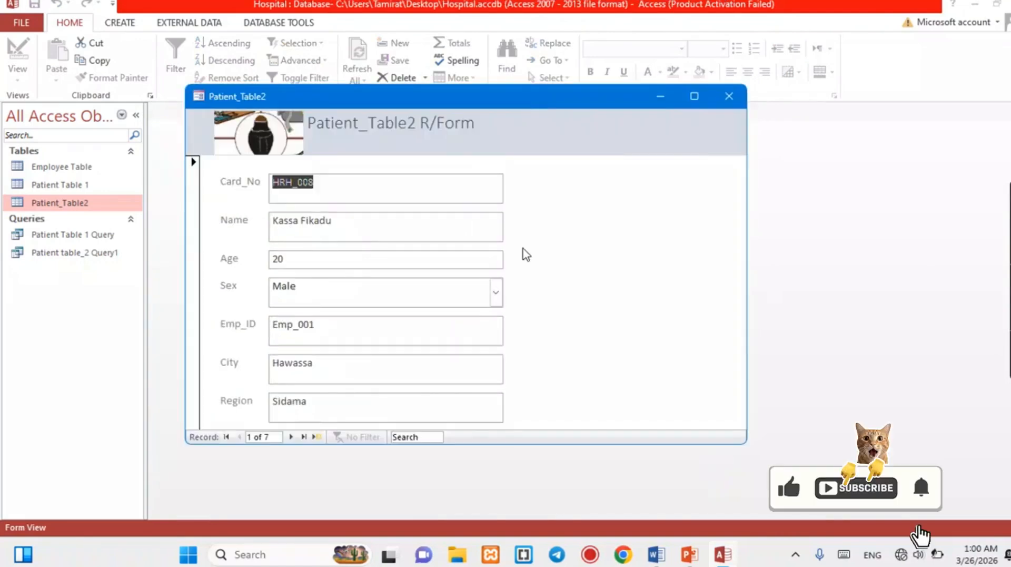
{"action": "left_click", "coordinate": [470, 228]}
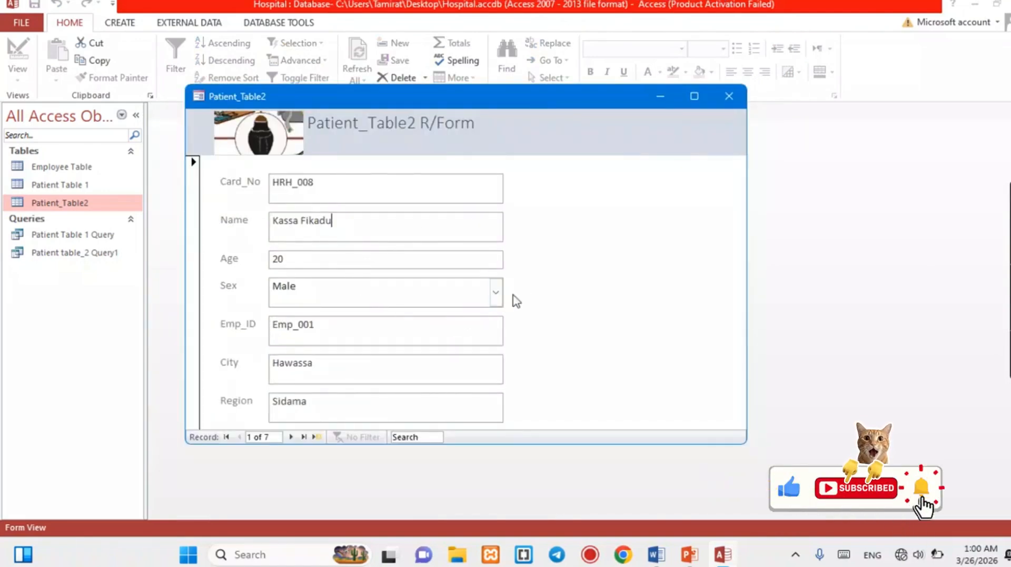
Add a new record with the card number, Age 34, Sex Male and Emp_ID Emp_008.
{"action": "left_click", "coordinate": [316, 437]}
{"action": "left_click", "coordinate": [293, 192]}
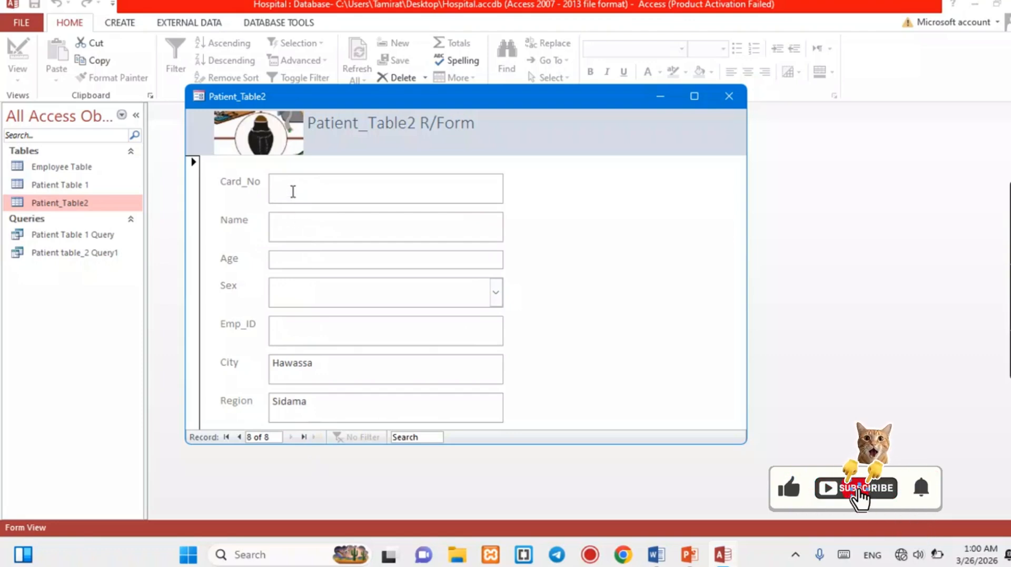
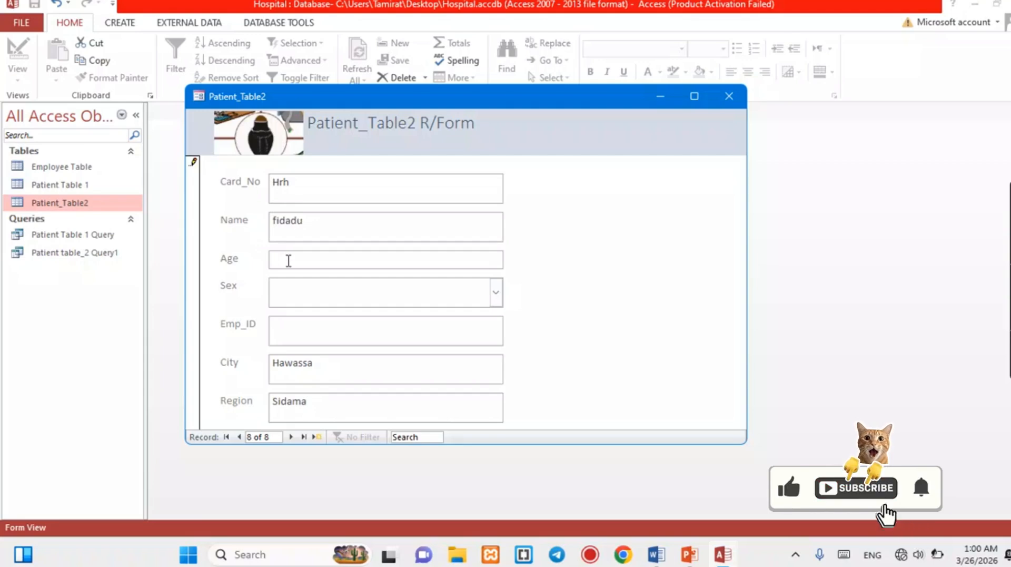
{"action": "left_click", "coordinate": [297, 261]}
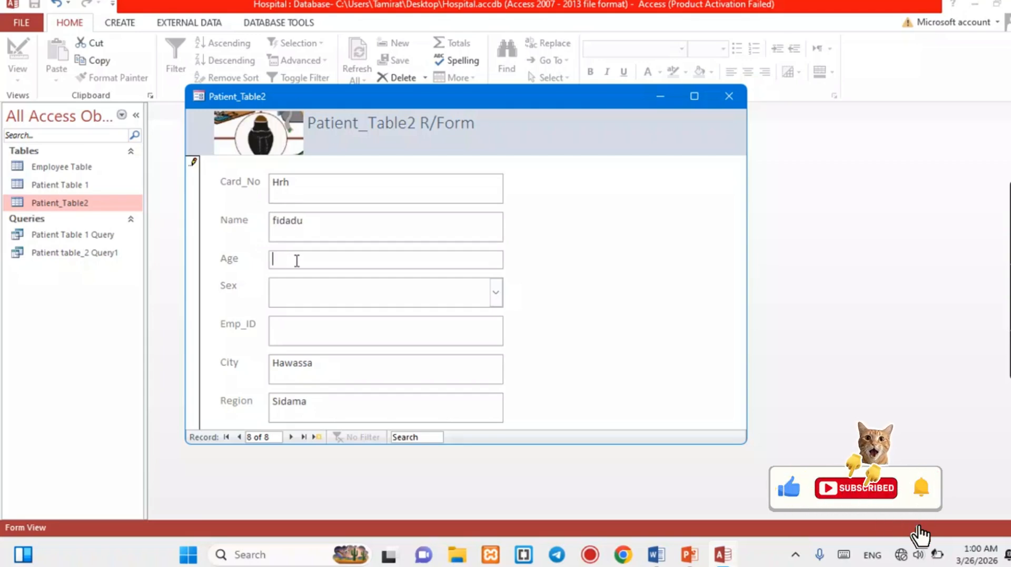
{"action": "type", "text": "34"}
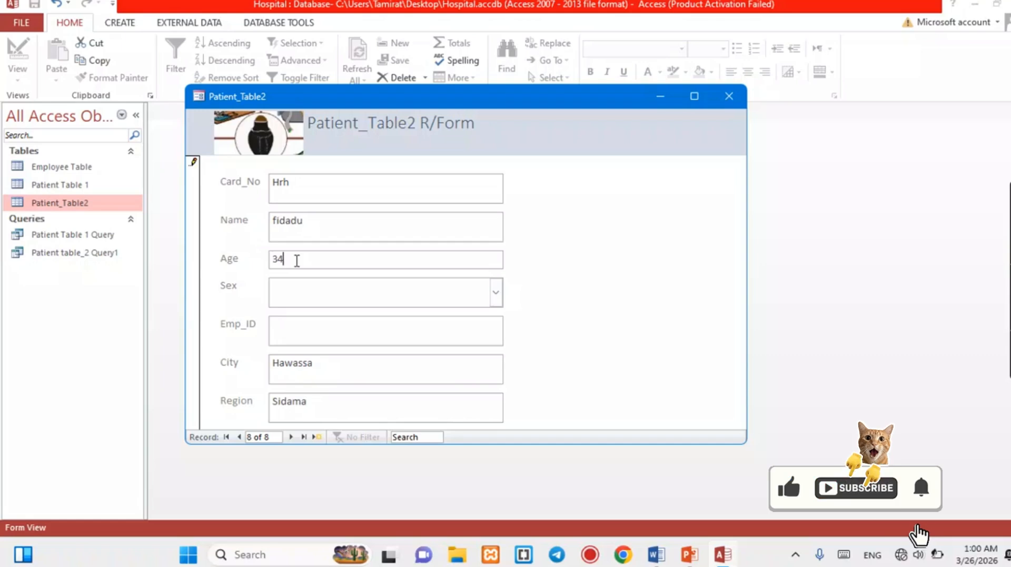
{"action": "left_click", "coordinate": [293, 287]}
{"action": "type", "text": "male"}
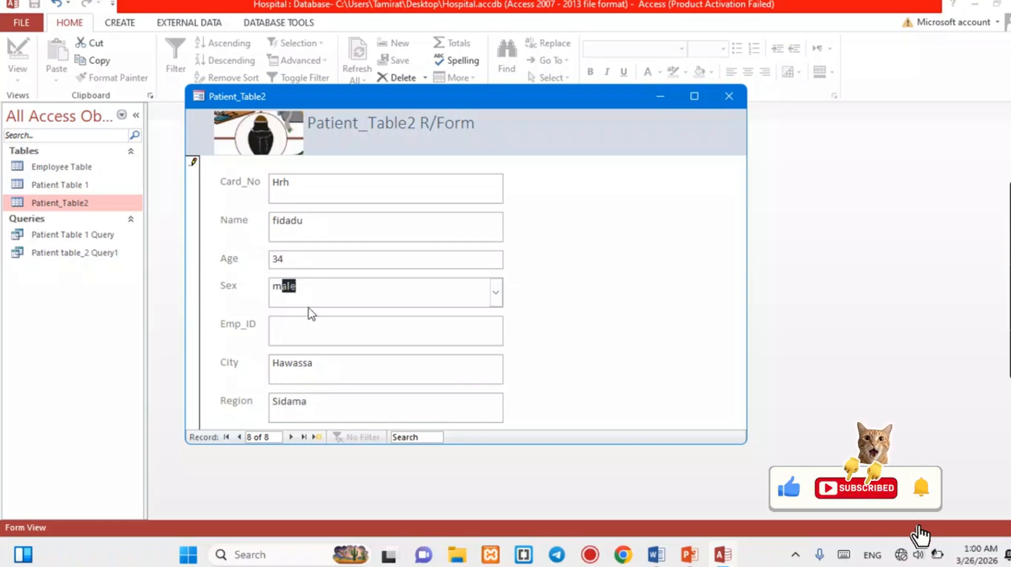
{"action": "left_click", "coordinate": [301, 323]}
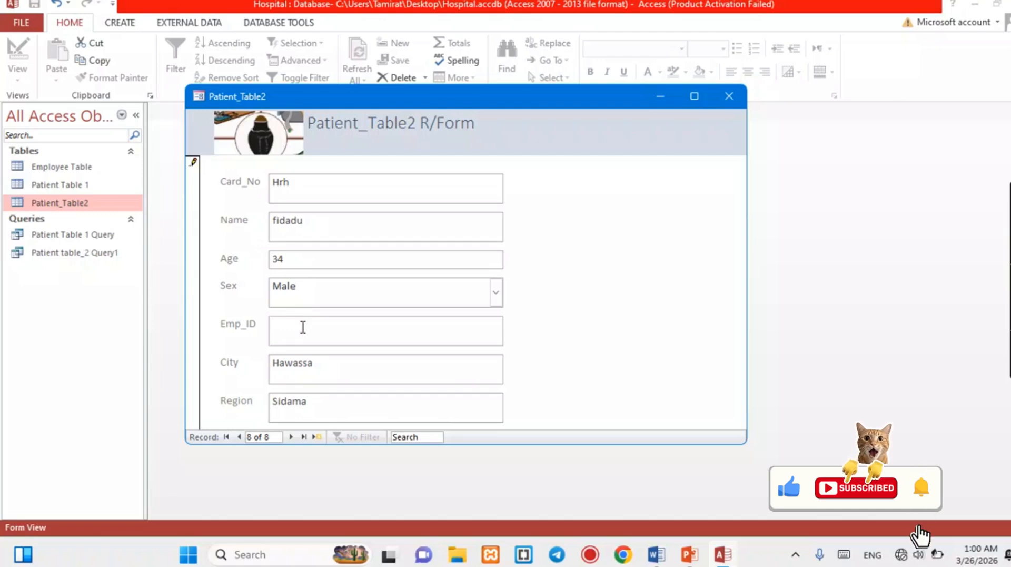
{"action": "type", "text": "Emp_00"}
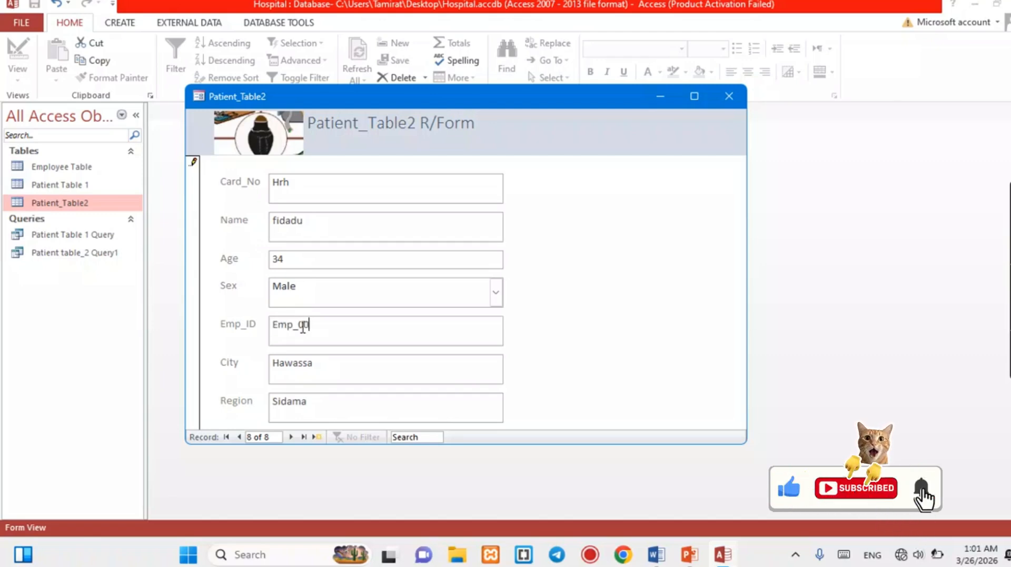
{"action": "type", "text": "8"}
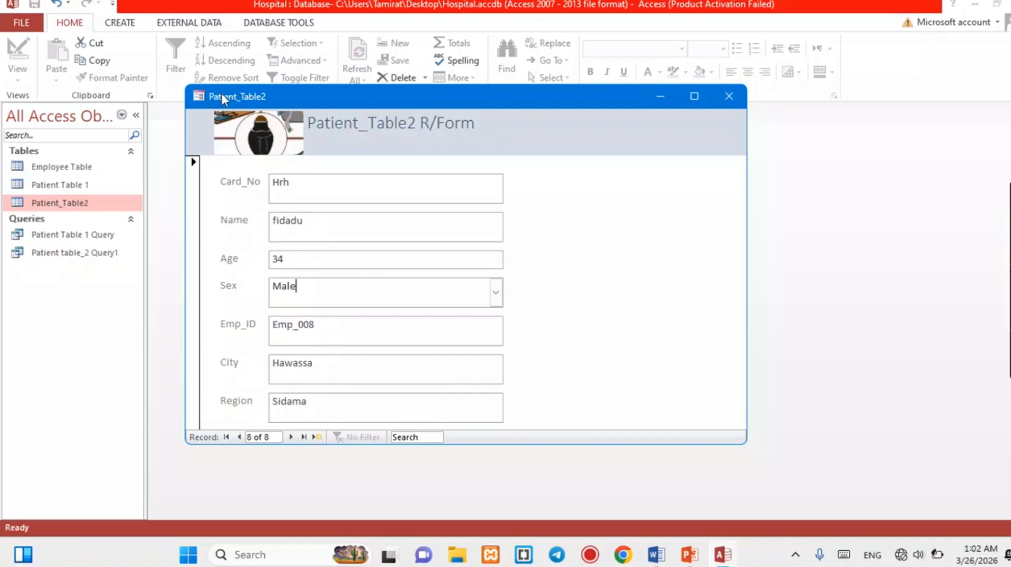
Save the form as 'Patient_Table2 r/form'.
{"action": "right_click", "coordinate": [221, 95]}
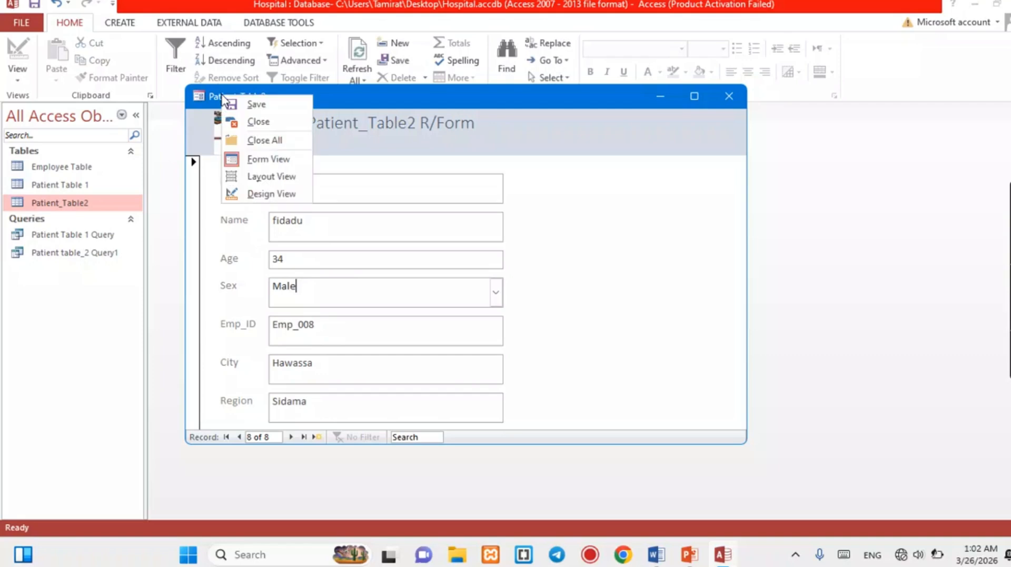
{"action": "left_click", "coordinate": [257, 105]}
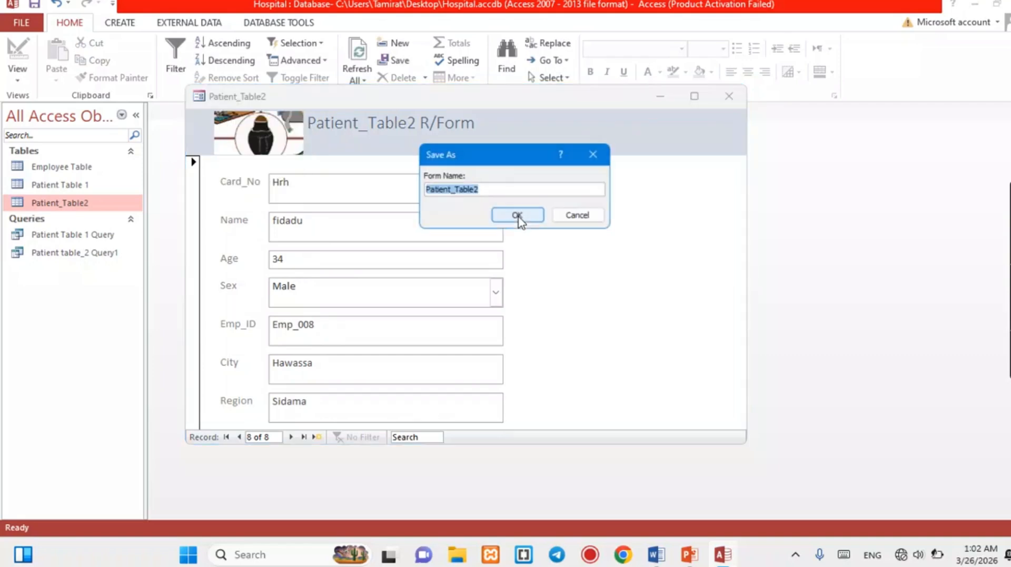
{"action": "left_click", "coordinate": [486, 192]}
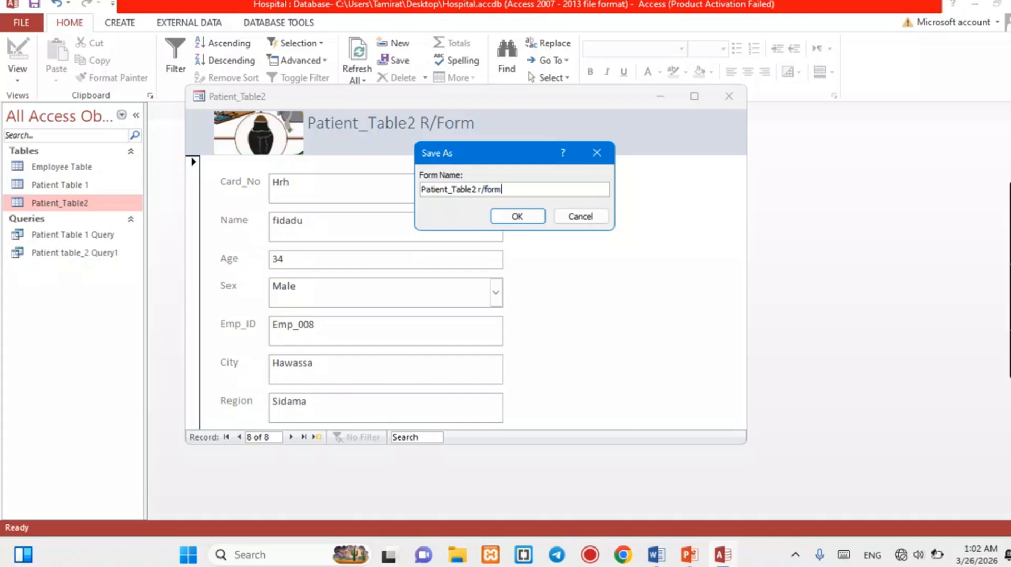
{"action": "left_click", "coordinate": [517, 217]}
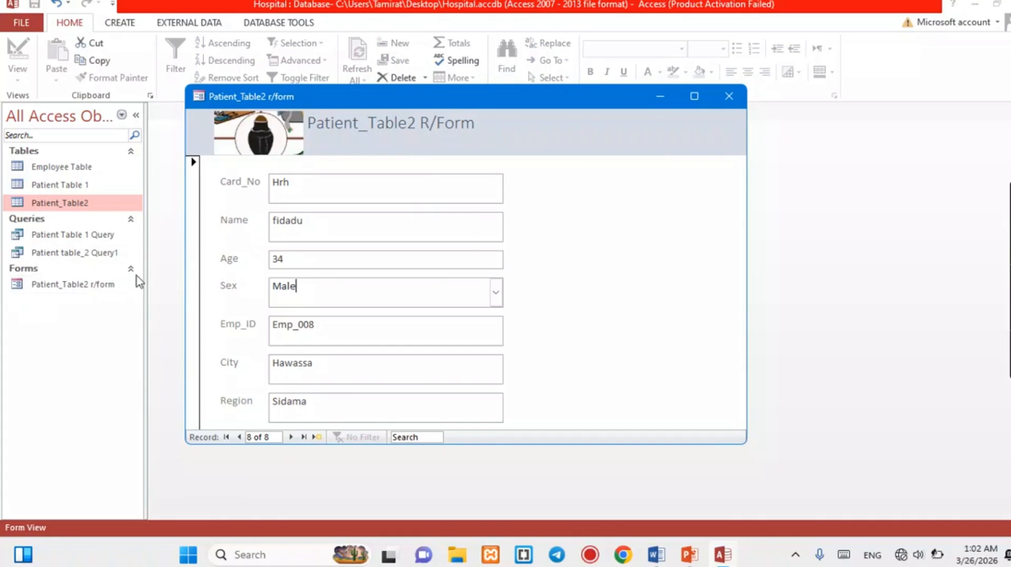
Close the form, reopen it from the Forms list, maximize it, and close it again.
{"action": "left_click", "coordinate": [729, 96]}
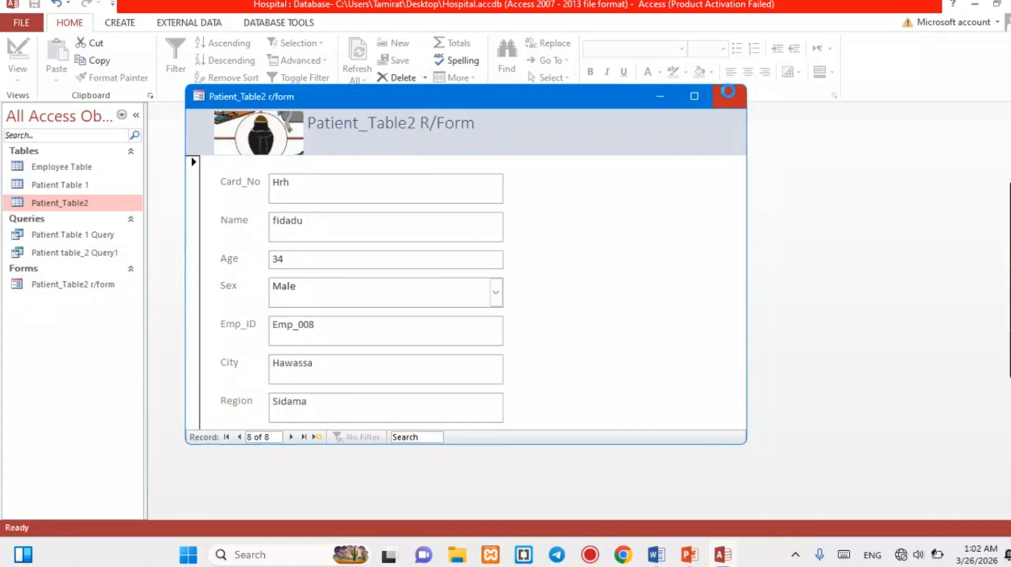
{"action": "double_click", "coordinate": [59, 288]}
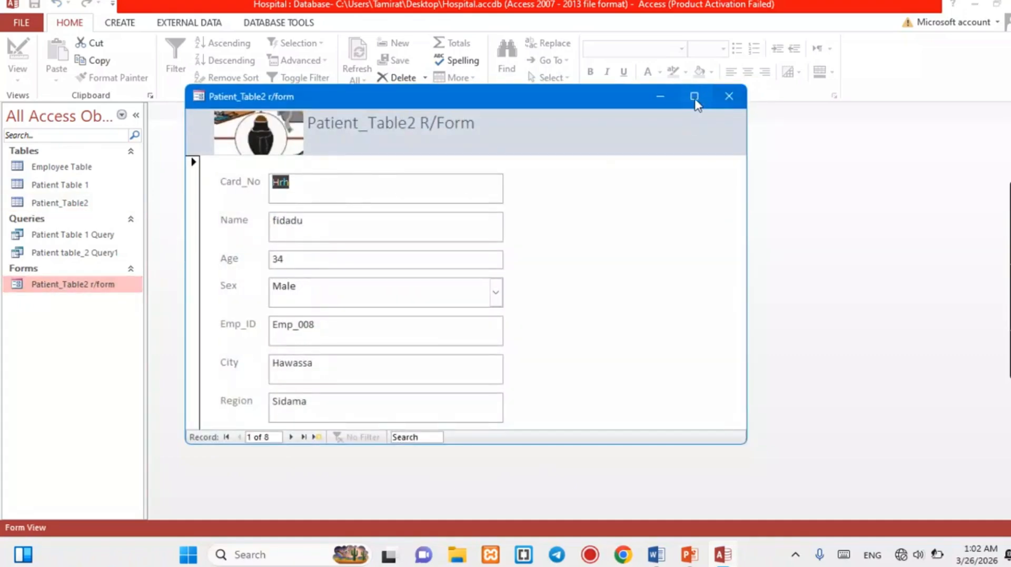
{"action": "left_click", "coordinate": [694, 97]}
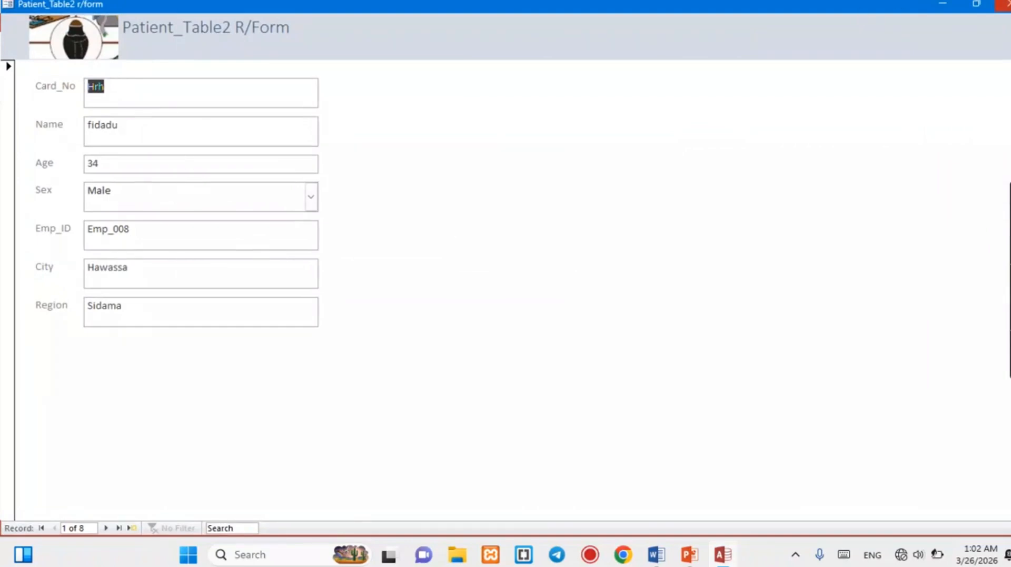
{"action": "left_click", "coordinate": [1004, 5]}
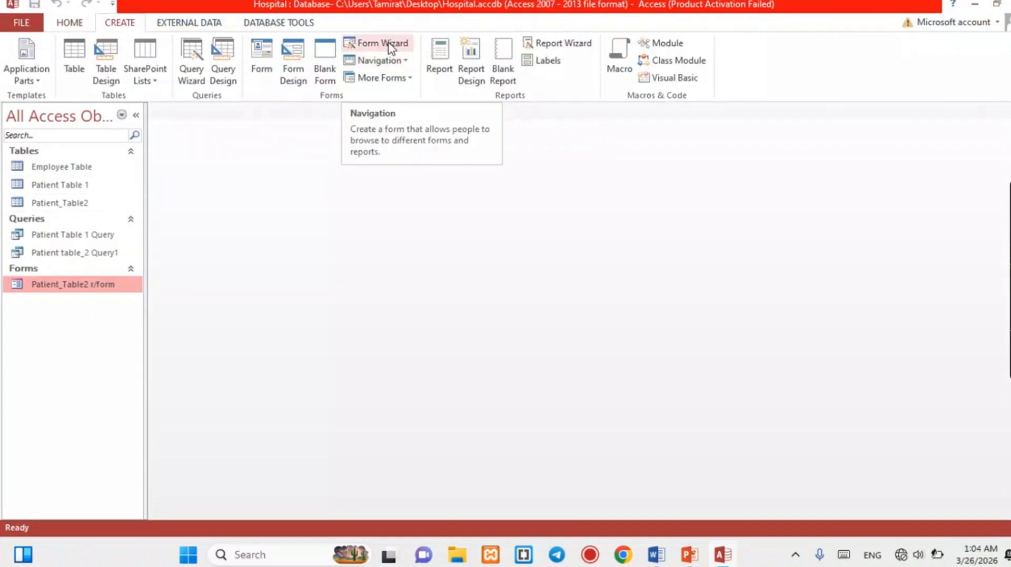
Build a columnar form with every Employee Table field in the Form Wizard, titled 'Employee Table form'.
{"action": "left_click", "coordinate": [380, 43]}
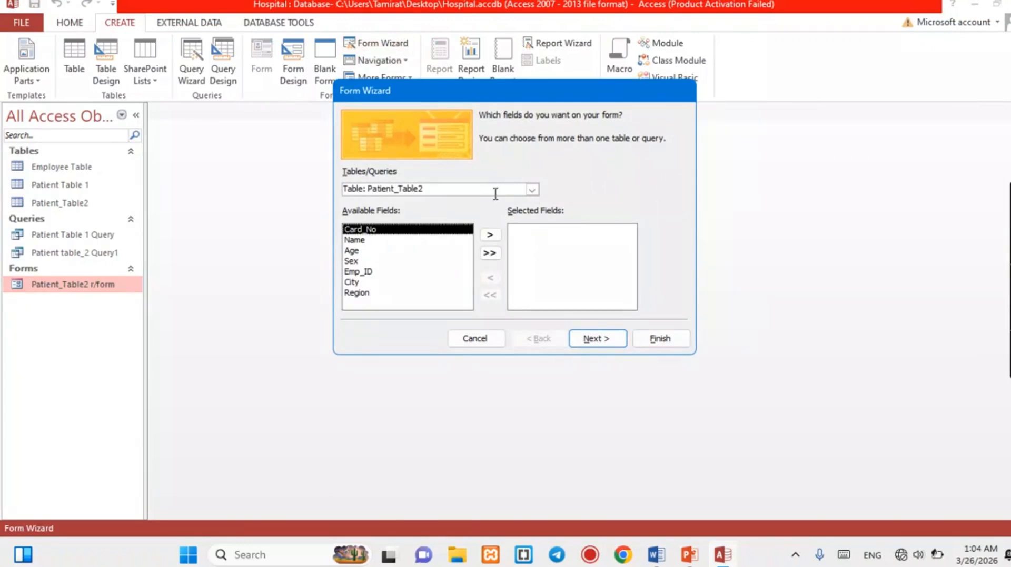
{"action": "left_click", "coordinate": [533, 190]}
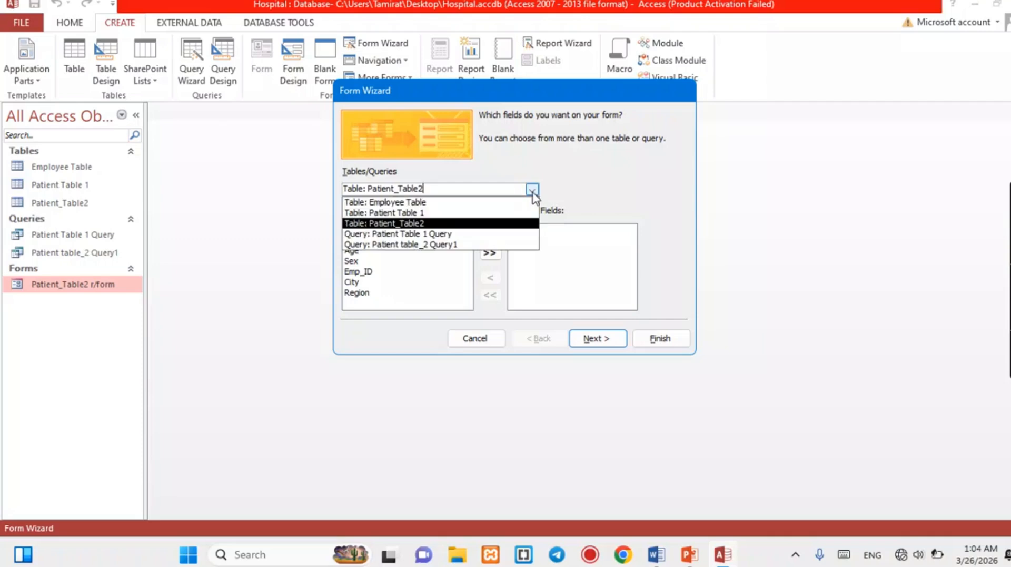
{"action": "left_click", "coordinate": [432, 207]}
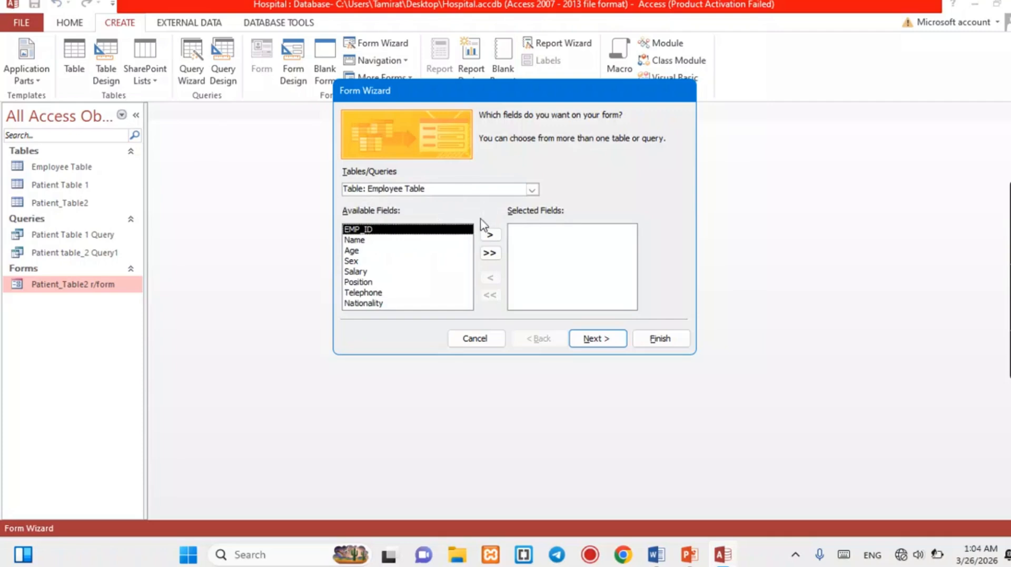
{"action": "left_click", "coordinate": [491, 254]}
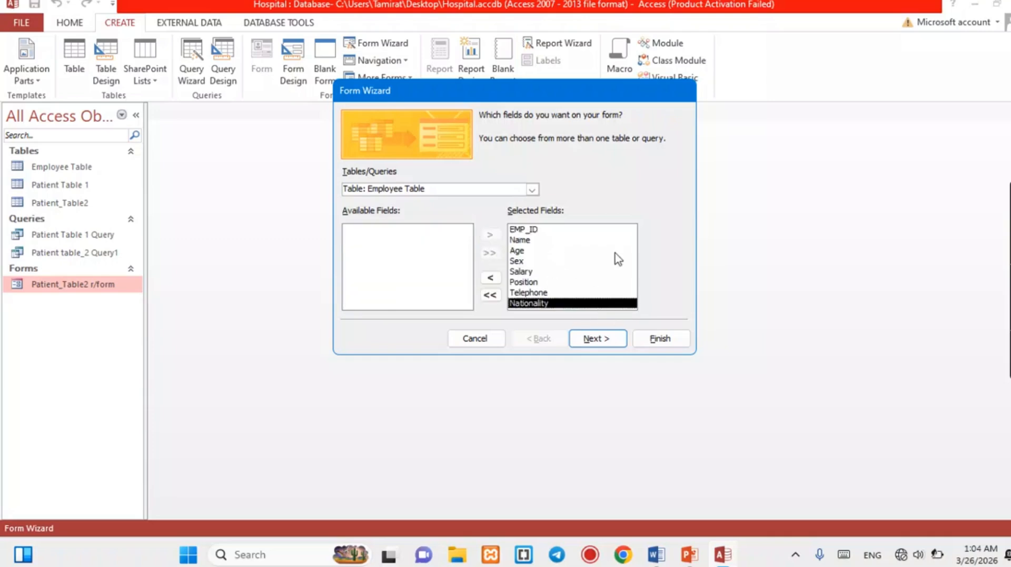
{"action": "left_click", "coordinate": [598, 345]}
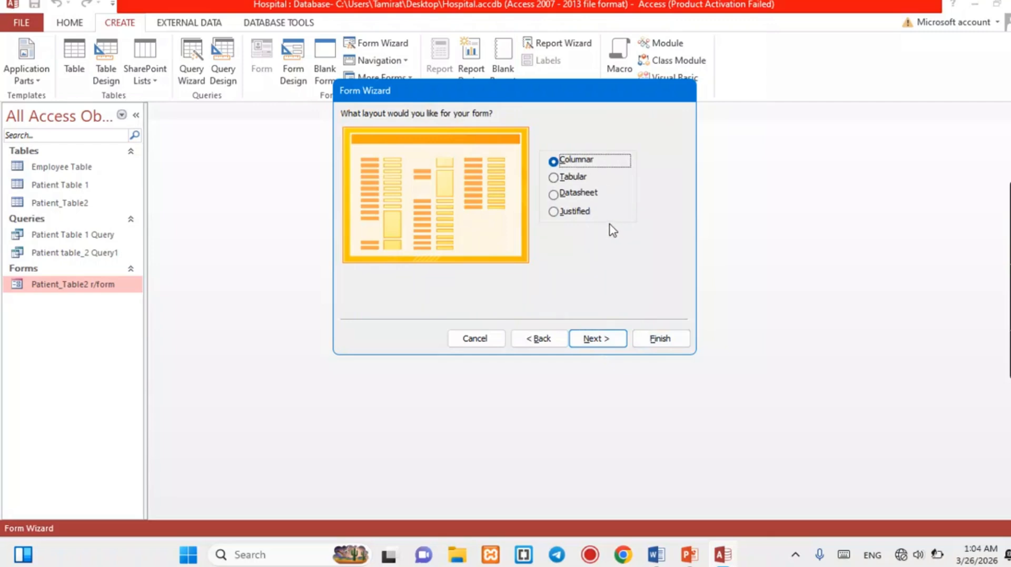
{"action": "left_click", "coordinate": [609, 342]}
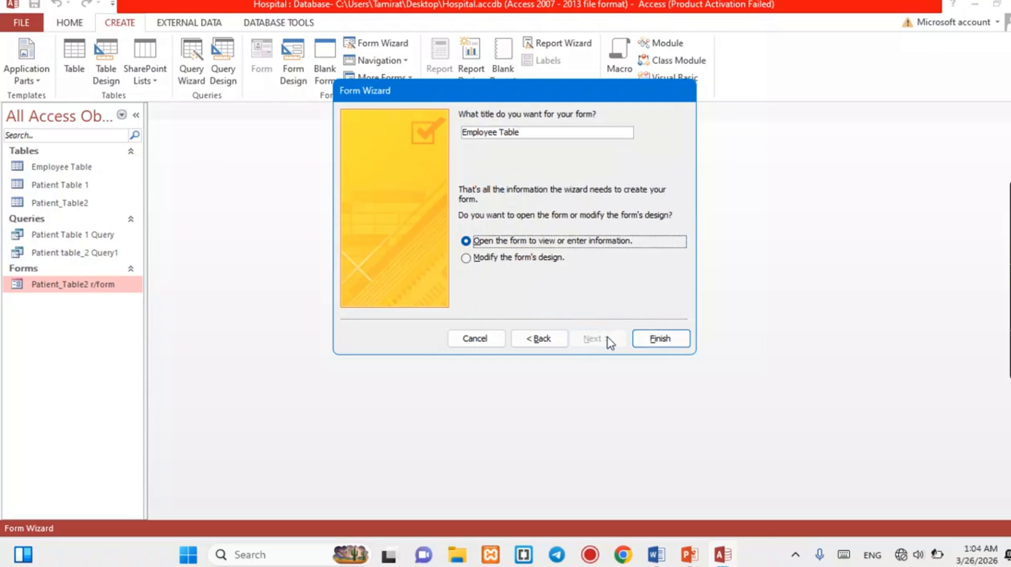
{"action": "left_click", "coordinate": [543, 133]}
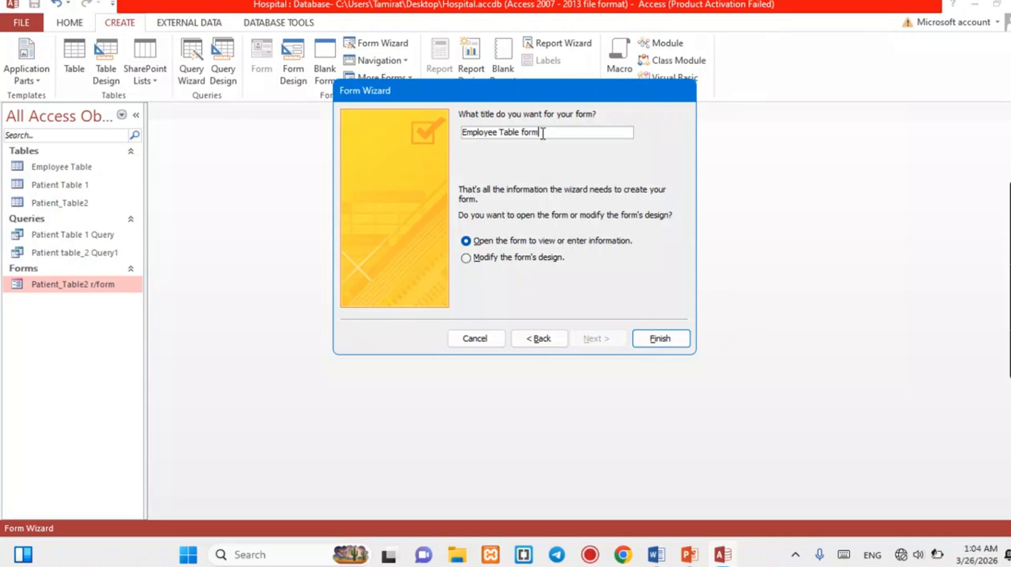
{"action": "left_click", "coordinate": [662, 339]}
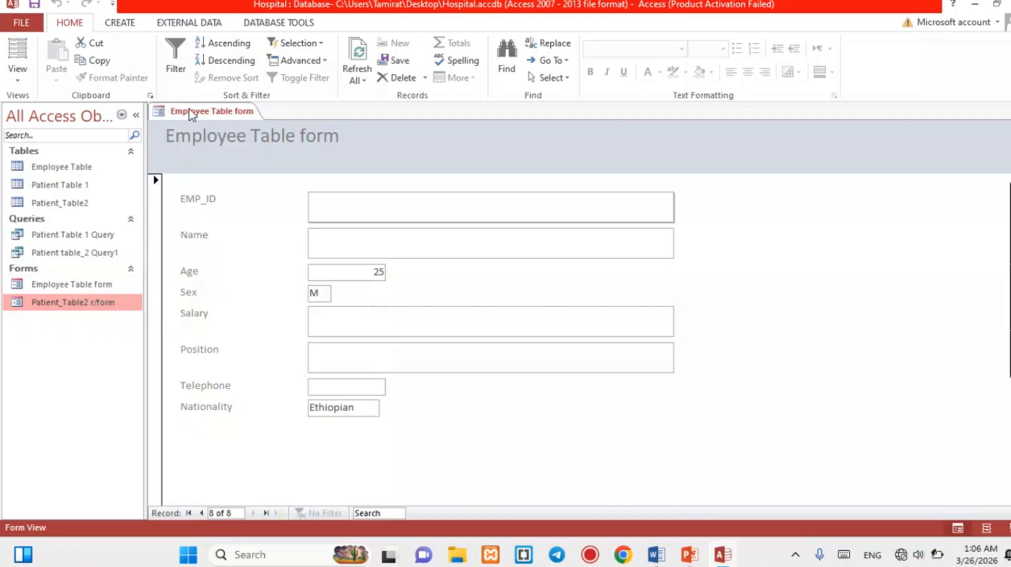
Close the Employee Table form and show the CREATE ribbon commands.
{"action": "right_click", "coordinate": [190, 115]}
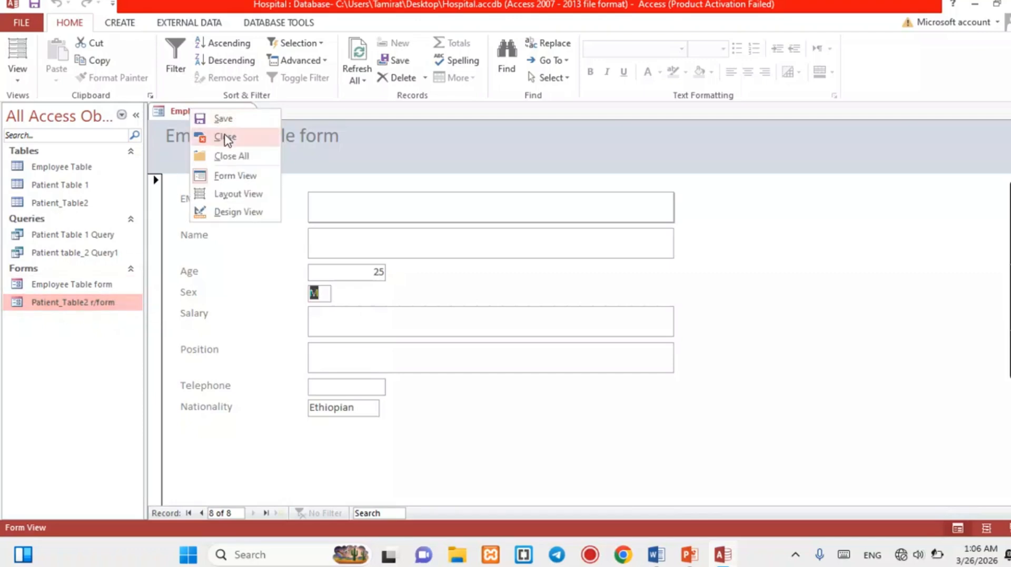
{"action": "left_click", "coordinate": [225, 138]}
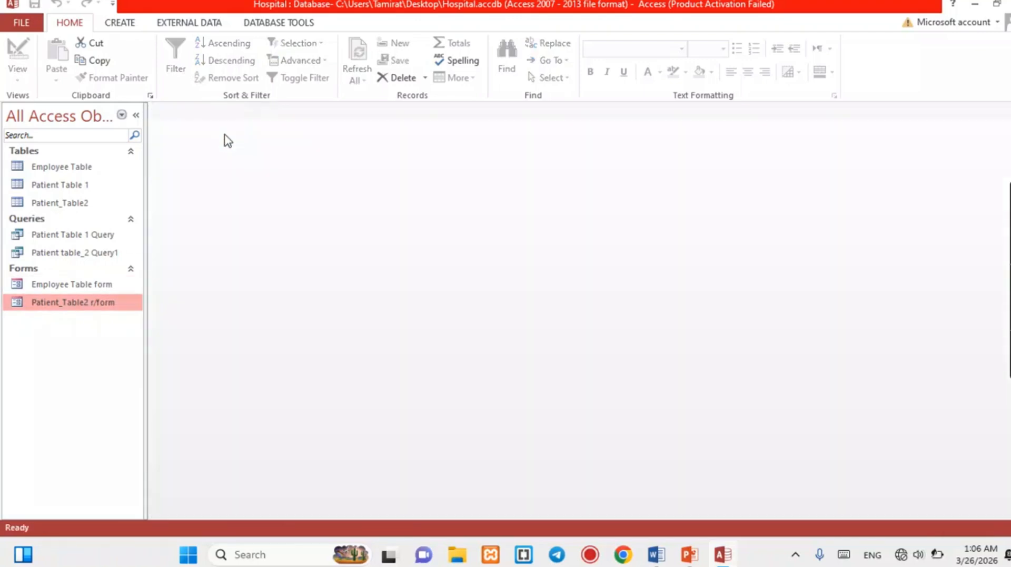
{"action": "left_click", "coordinate": [123, 23]}
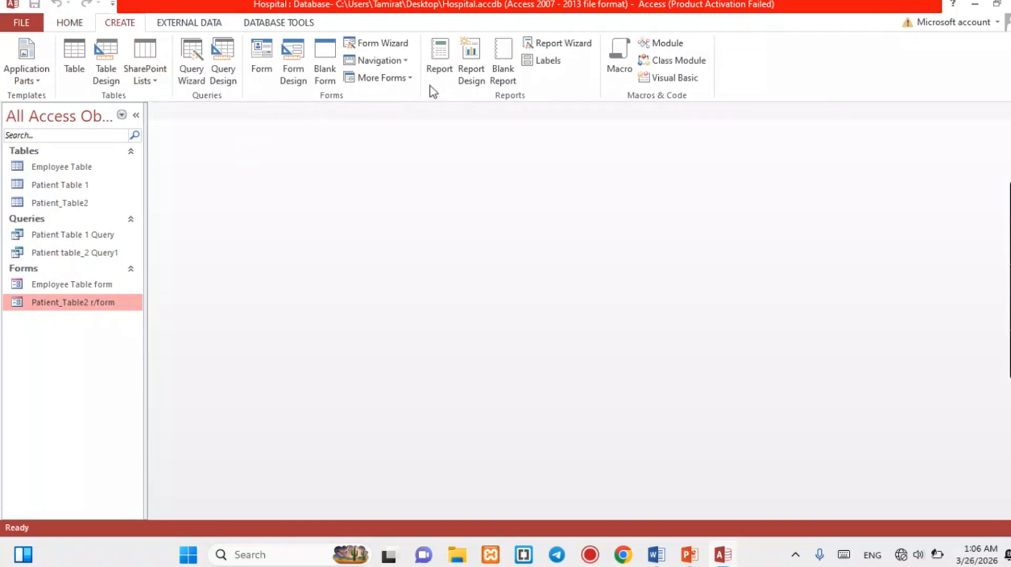
Generate a Patient_Table2 report and narrow its Card_No, Name, Age, Sex and Emp_ID columns.
{"action": "left_click", "coordinate": [440, 68]}
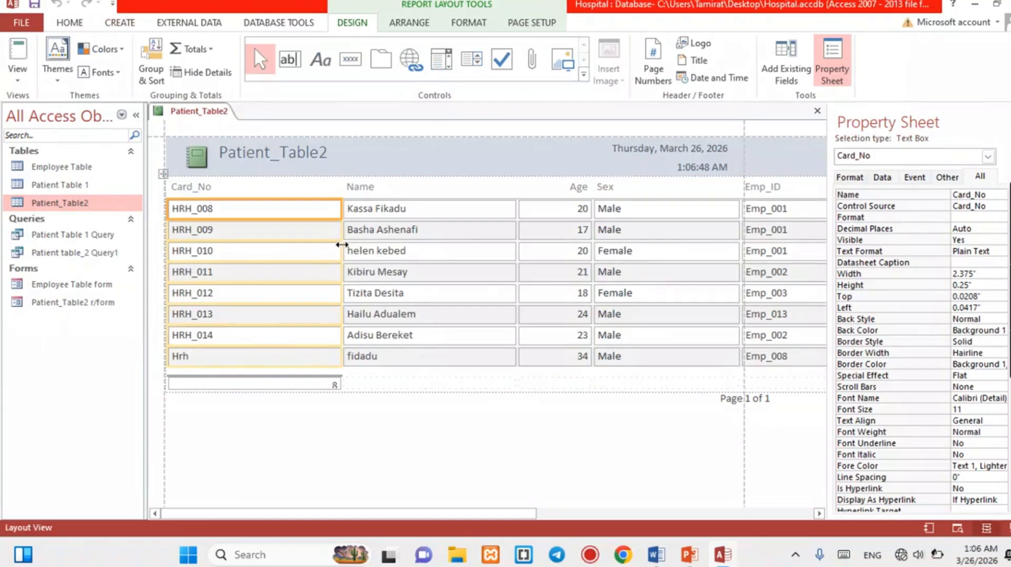
{"action": "left_click_drag", "start_coordinate": [342, 244], "coordinate": [259, 250]}
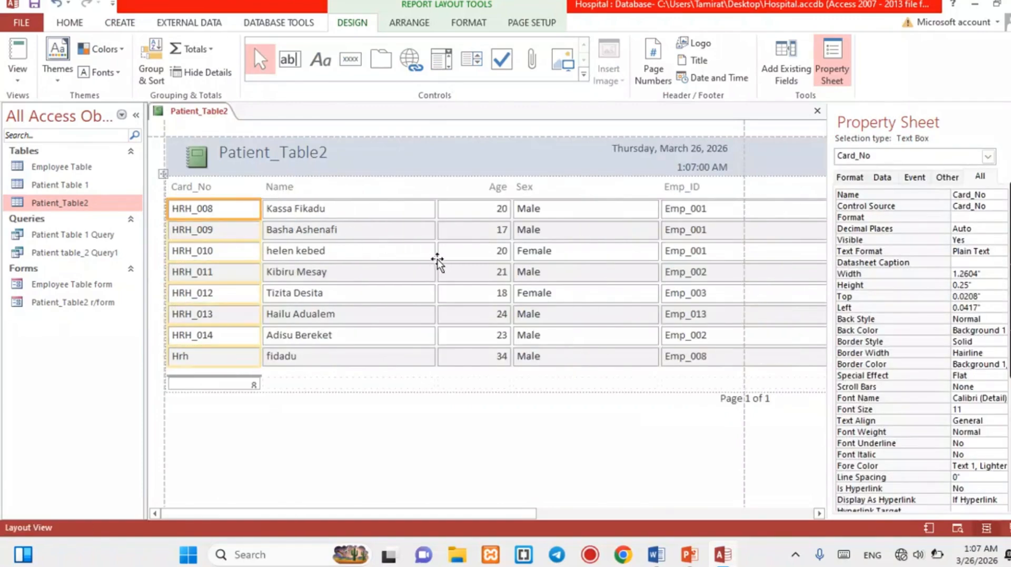
{"action": "left_click", "coordinate": [417, 252]}
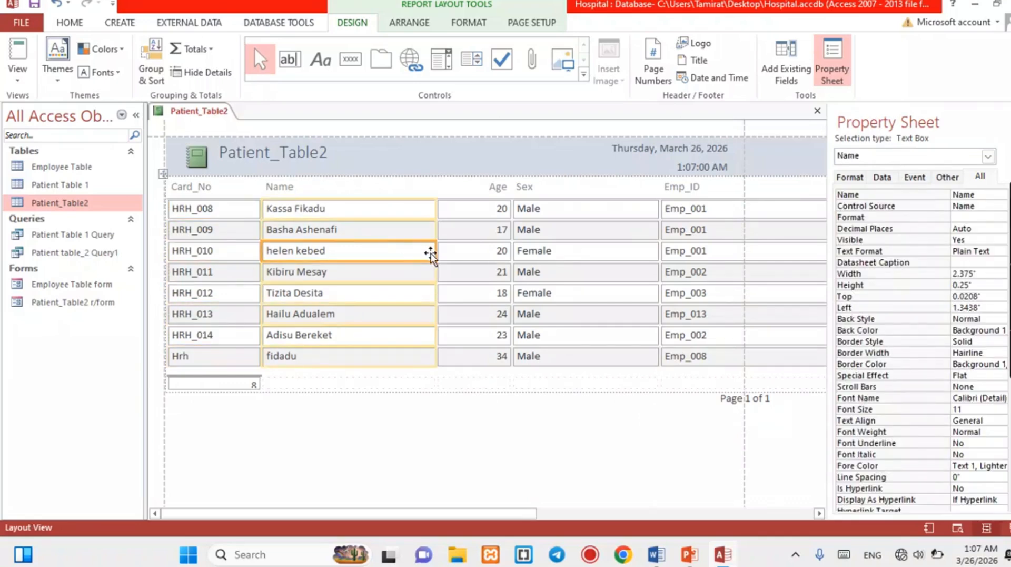
{"action": "left_click_drag", "start_coordinate": [435, 254], "coordinate": [359, 259]}
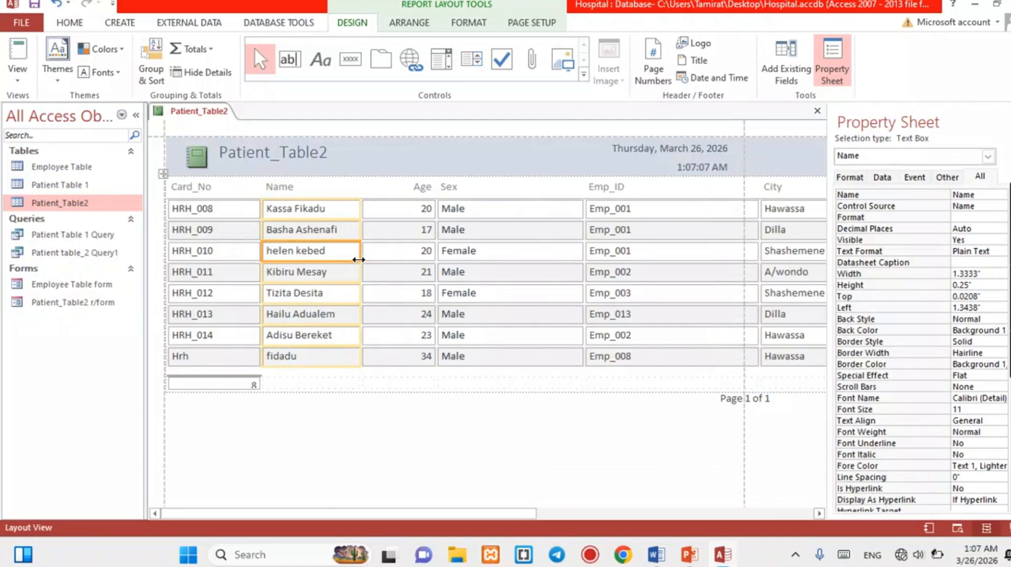
{"action": "left_click", "coordinate": [420, 233]}
{"action": "left_click_drag", "start_coordinate": [437, 233], "coordinate": [410, 232]}
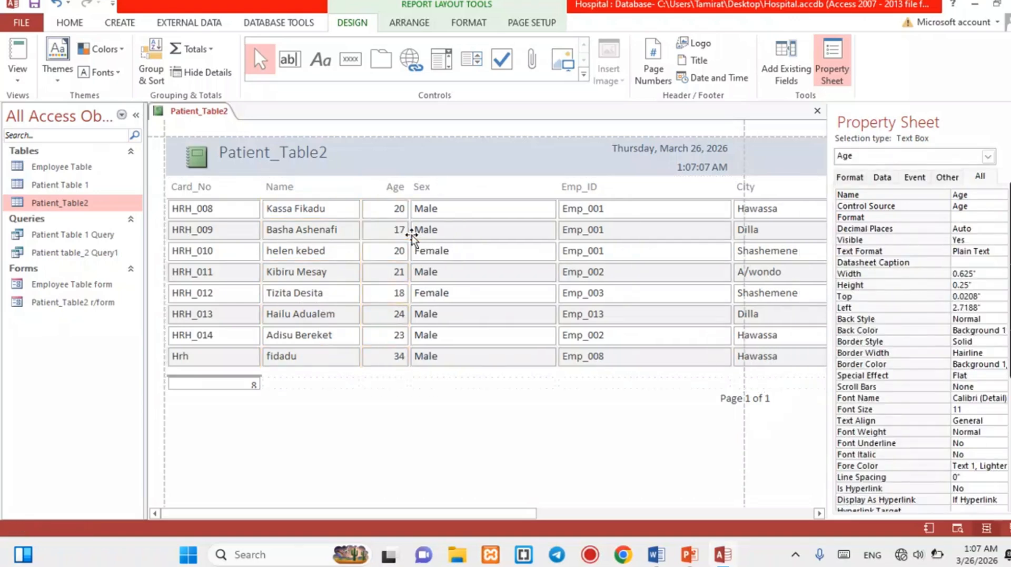
{"action": "left_click", "coordinate": [504, 240]}
{"action": "left_click_drag", "start_coordinate": [558, 234], "coordinate": [475, 233]}
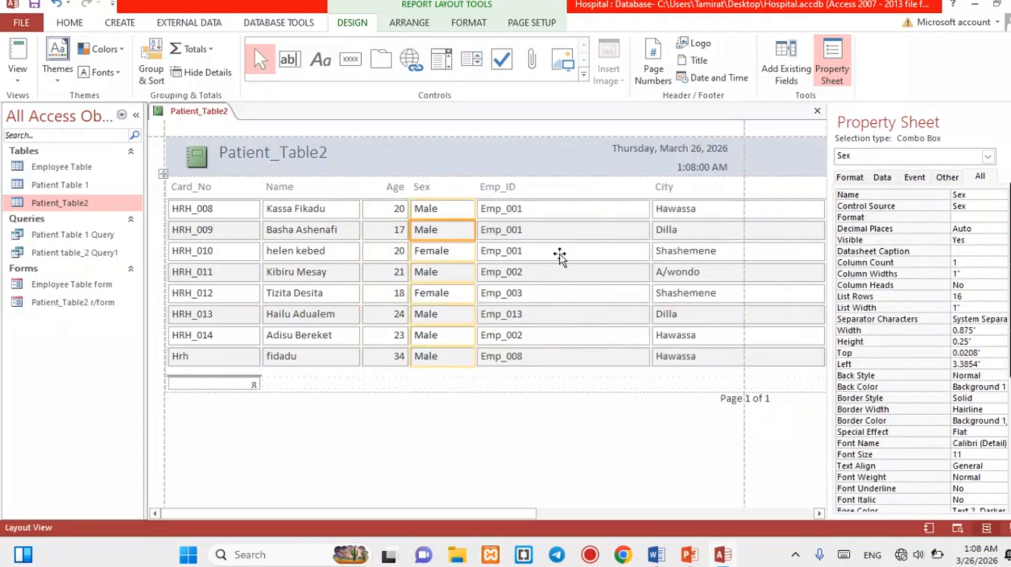
{"action": "left_click", "coordinate": [609, 237]}
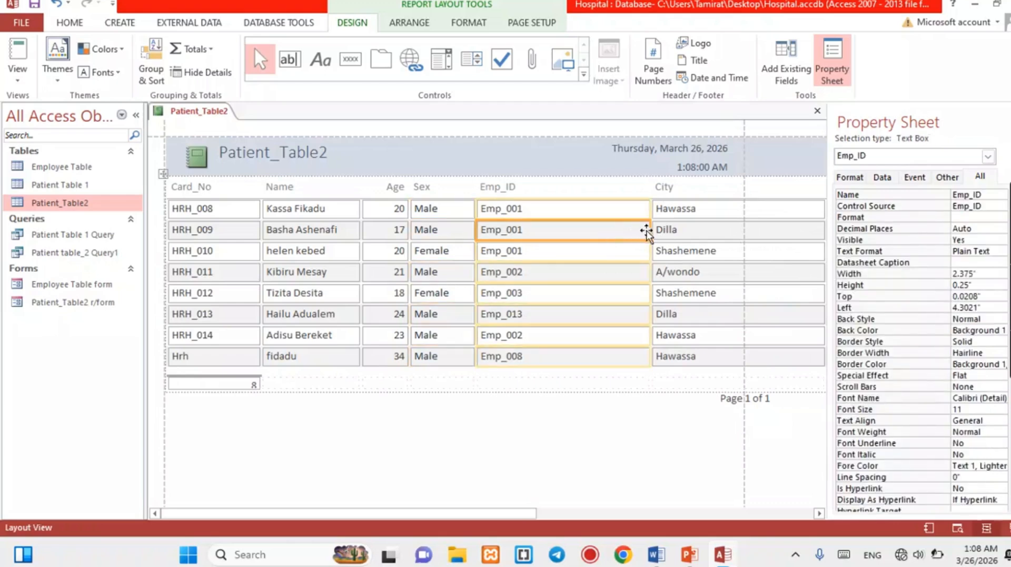
{"action": "left_click_drag", "start_coordinate": [651, 230], "coordinate": [562, 238]}
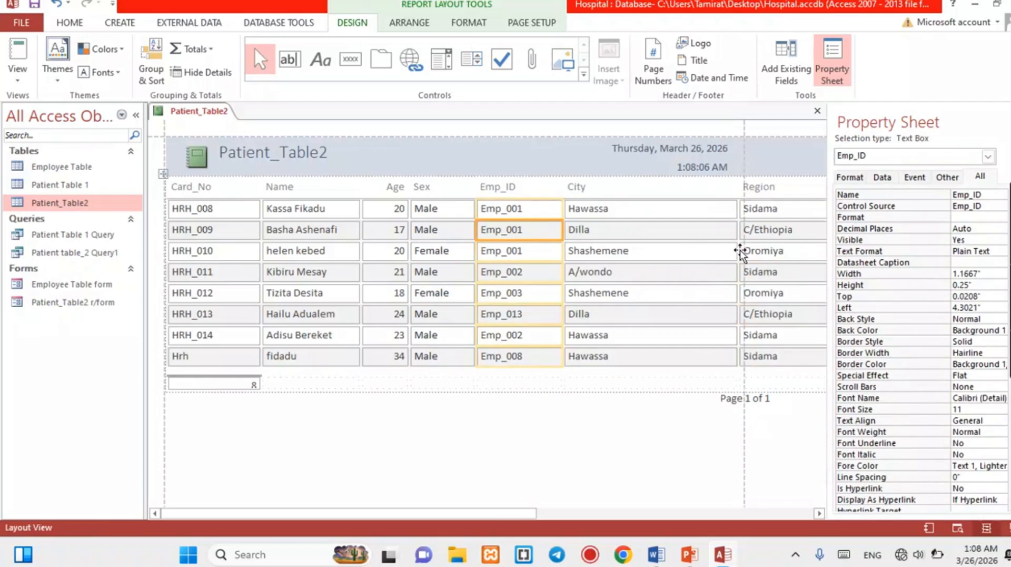
Narrow the City and Region columns and move the 'Page 1 of 1' box under the table.
{"action": "left_click_drag", "start_coordinate": [738, 251], "coordinate": [644, 263]}
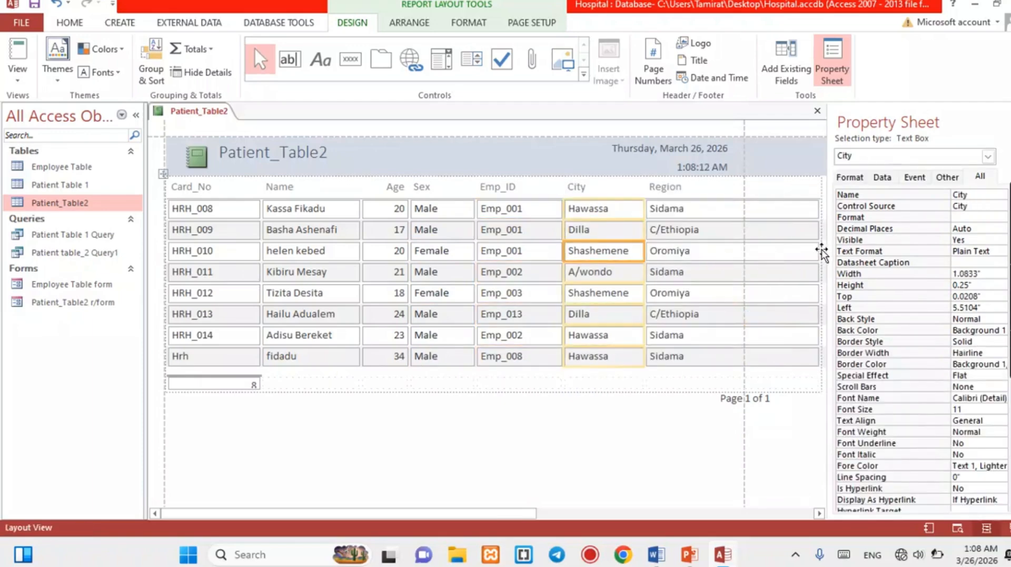
{"action": "left_click", "coordinate": [795, 230]}
{"action": "left_click_drag", "start_coordinate": [819, 230], "coordinate": [739, 248]}
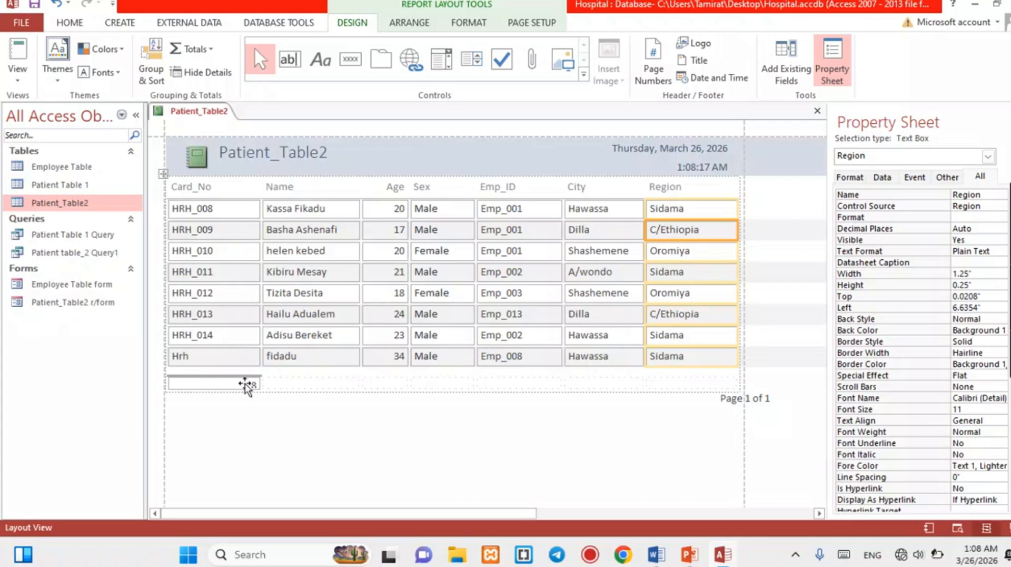
{"action": "left_click", "coordinate": [764, 405]}
{"action": "left_click_drag", "start_coordinate": [764, 408], "coordinate": [609, 416]}
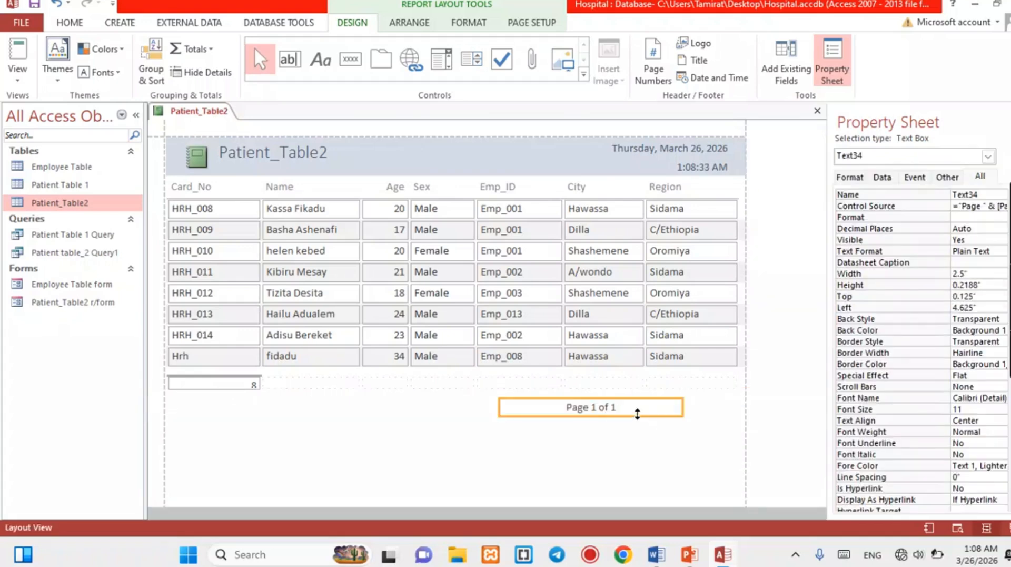
{"action": "left_click", "coordinate": [165, 139]}
Show the Patient_Table2 report in Print Preview, zooming in and out on the page.
{"action": "right_click", "coordinate": [163, 138]}
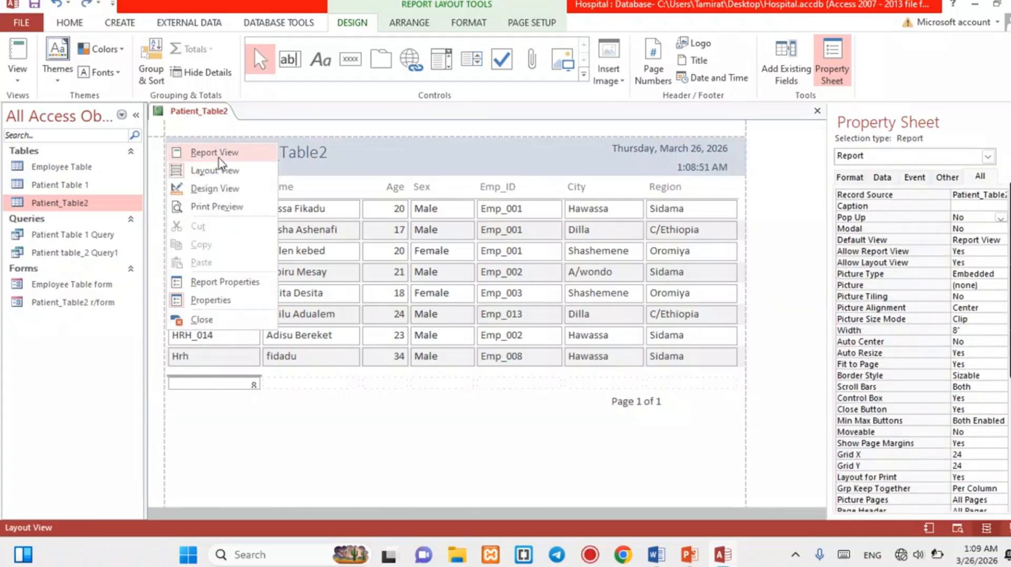
{"action": "left_click", "coordinate": [214, 196]}
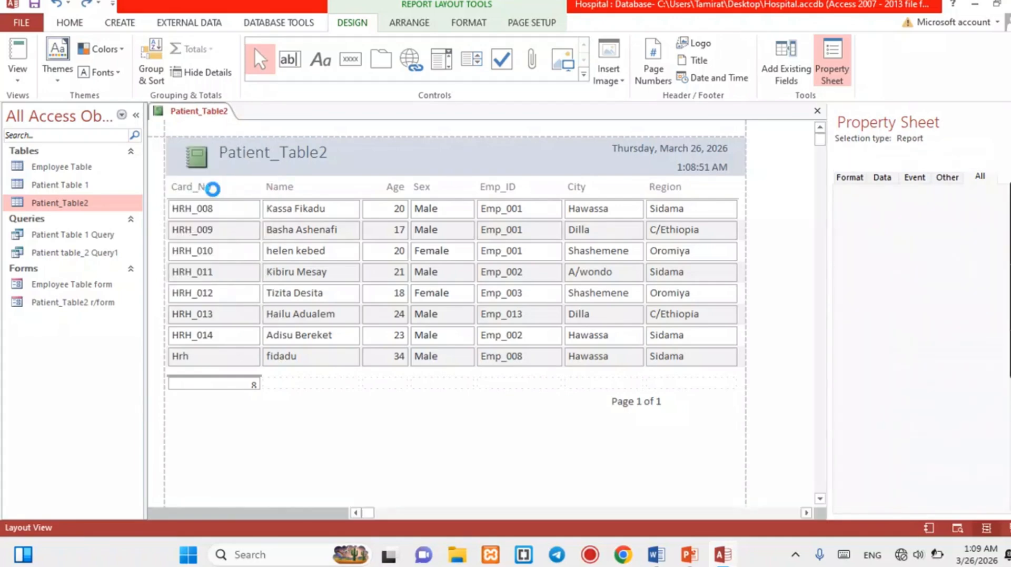
{"action": "left_click", "coordinate": [451, 163]}
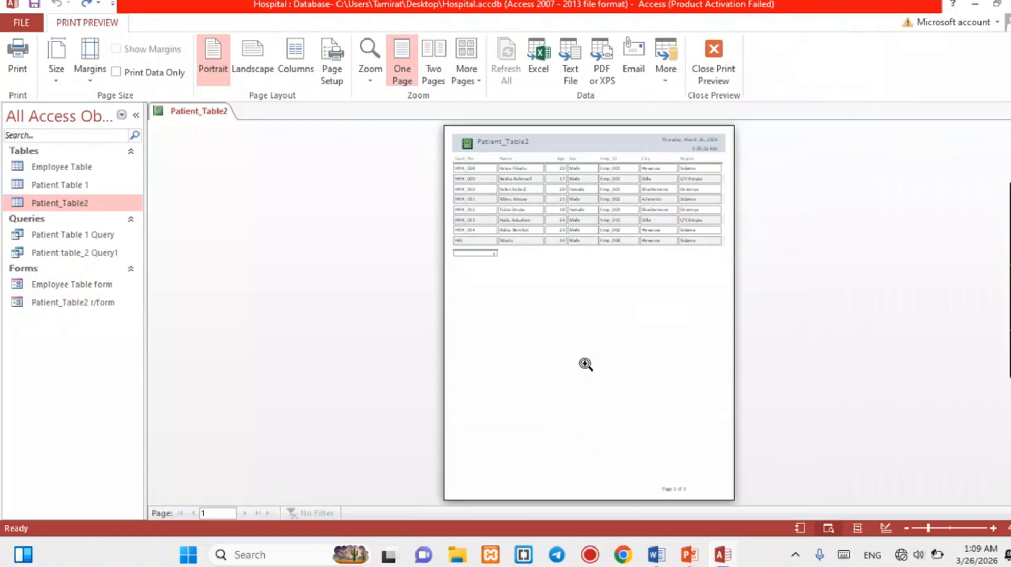
{"action": "left_click", "coordinate": [580, 350]}
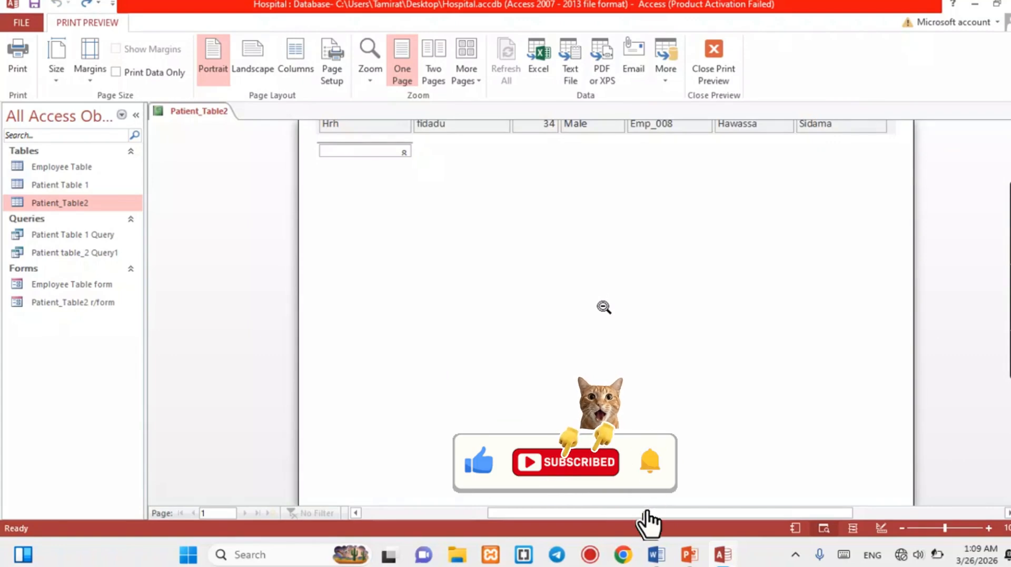
{"action": "left_click", "coordinate": [604, 302]}
{"action": "left_click", "coordinate": [599, 243]}
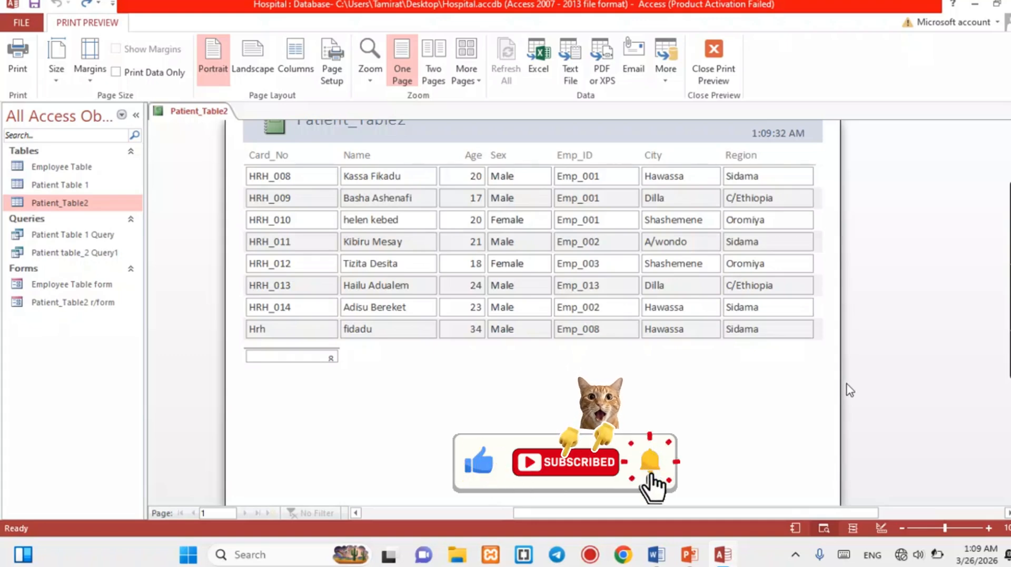
{"action": "left_click", "coordinate": [767, 405]}
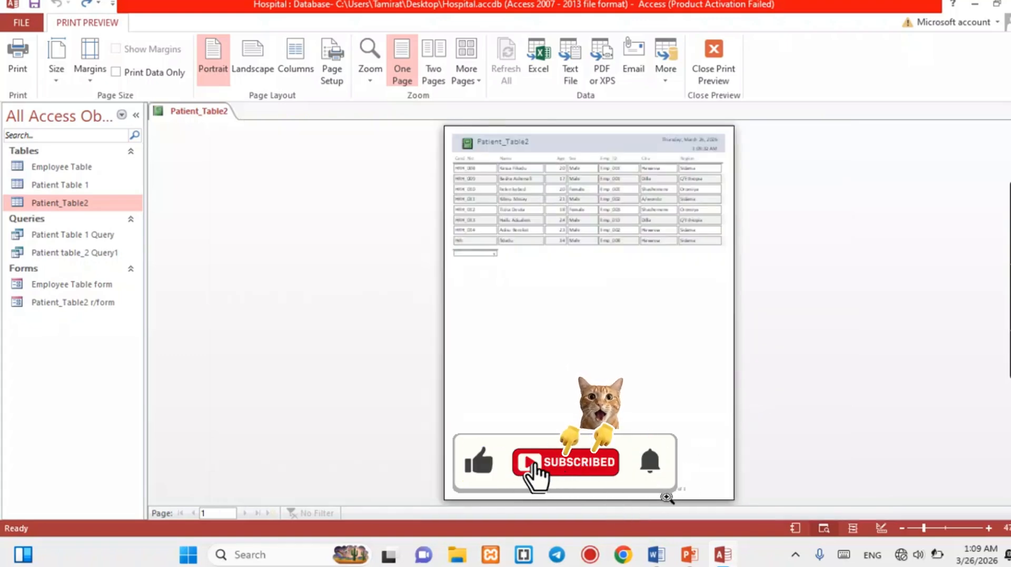
{"action": "left_click", "coordinate": [601, 390]}
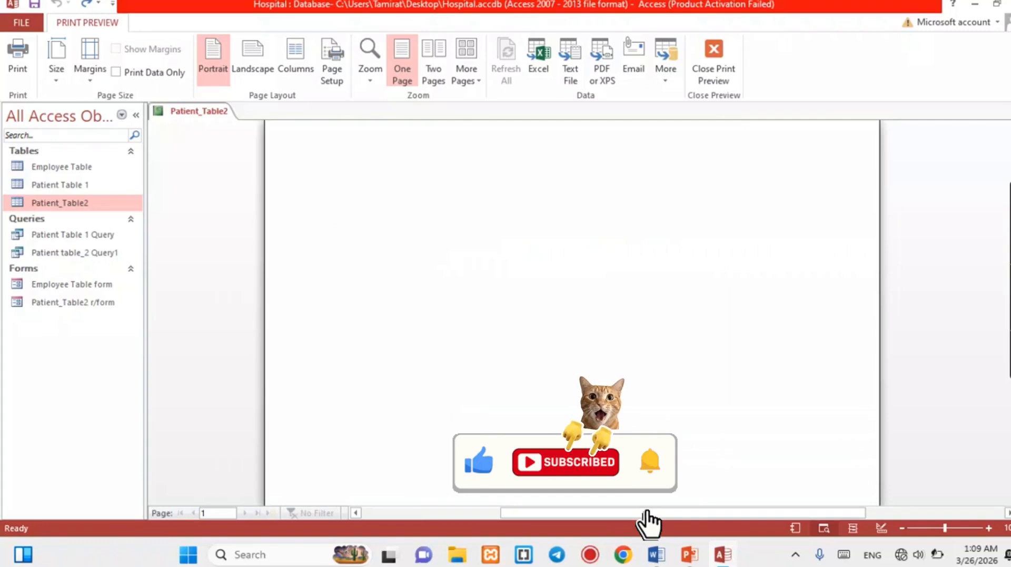
{"action": "left_click", "coordinate": [190, 114]}
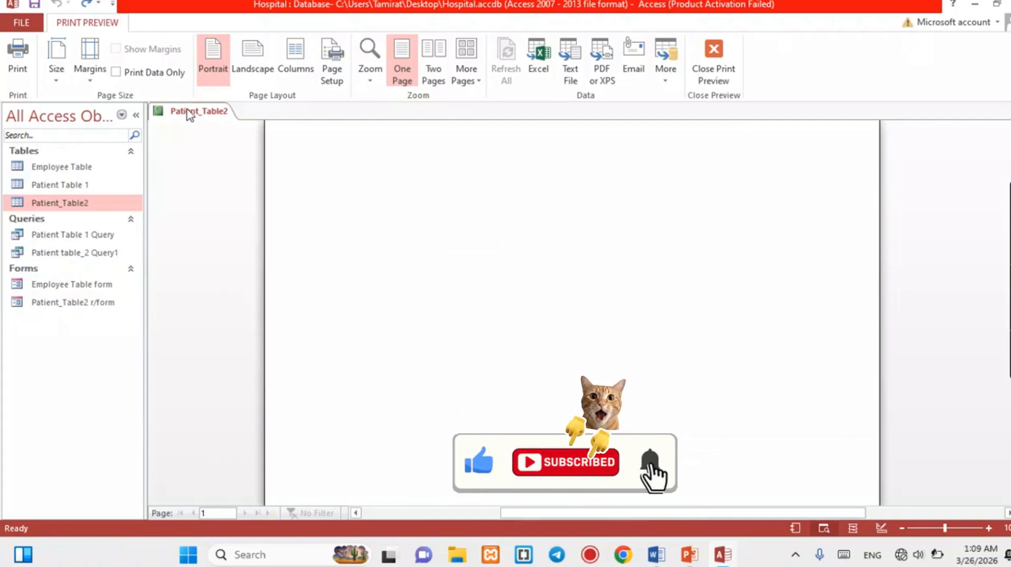
Save the report under the name 'Patient_Table2 Report', then close its tab.
{"action": "right_click", "coordinate": [190, 113]}
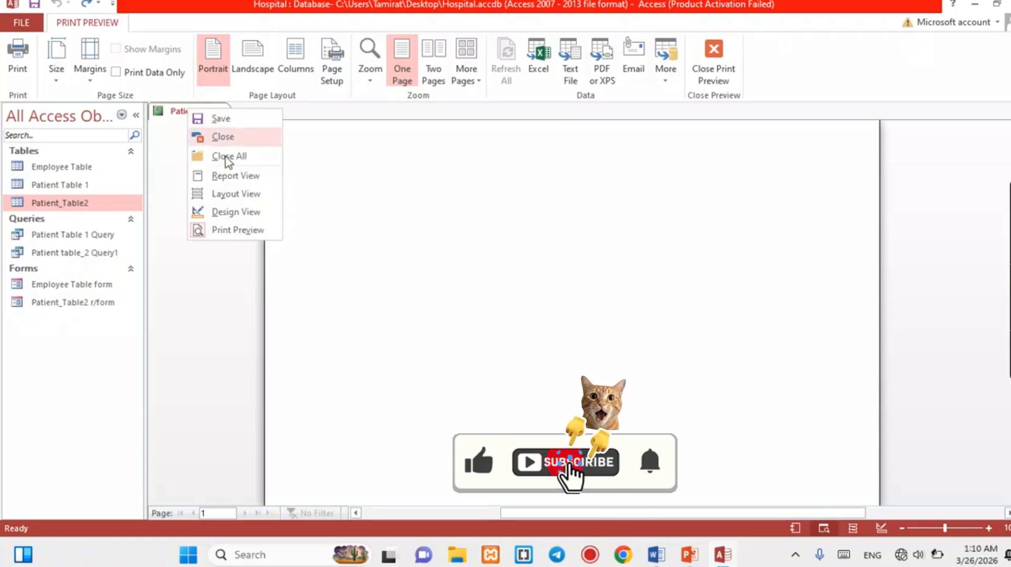
{"action": "left_click", "coordinate": [221, 120]}
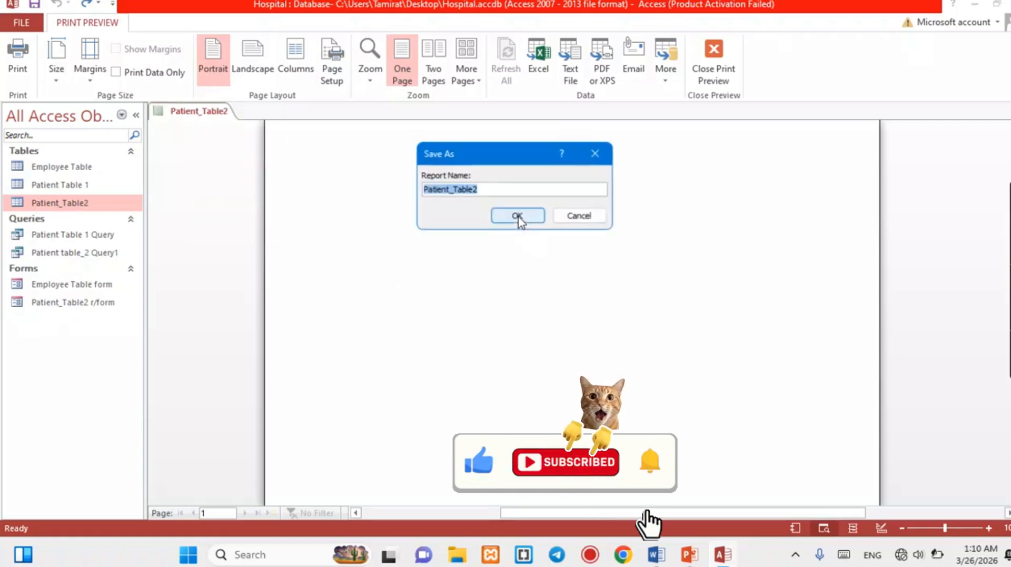
{"action": "left_click", "coordinate": [487, 191]}
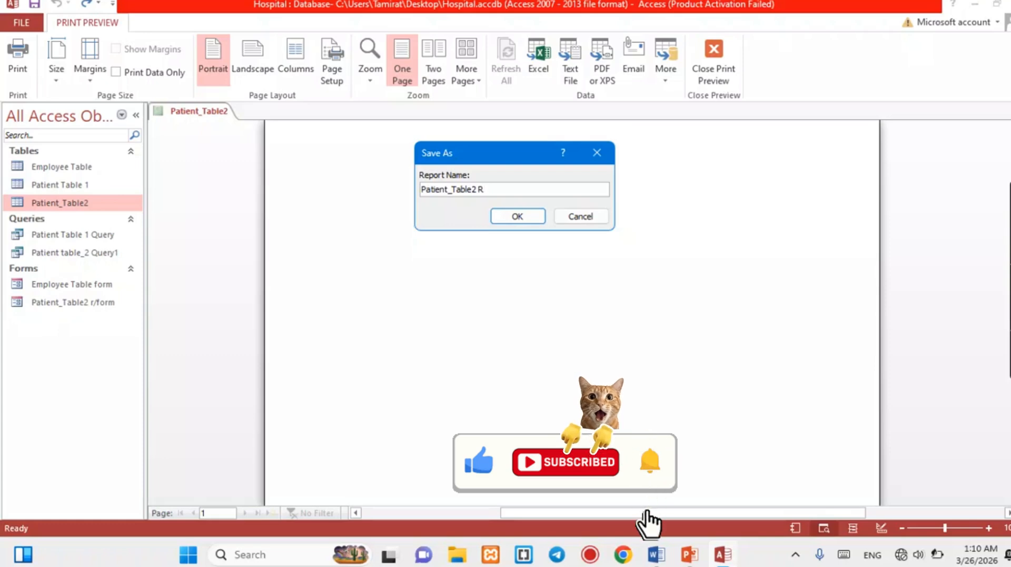
{"action": "type", "text": "Report"}
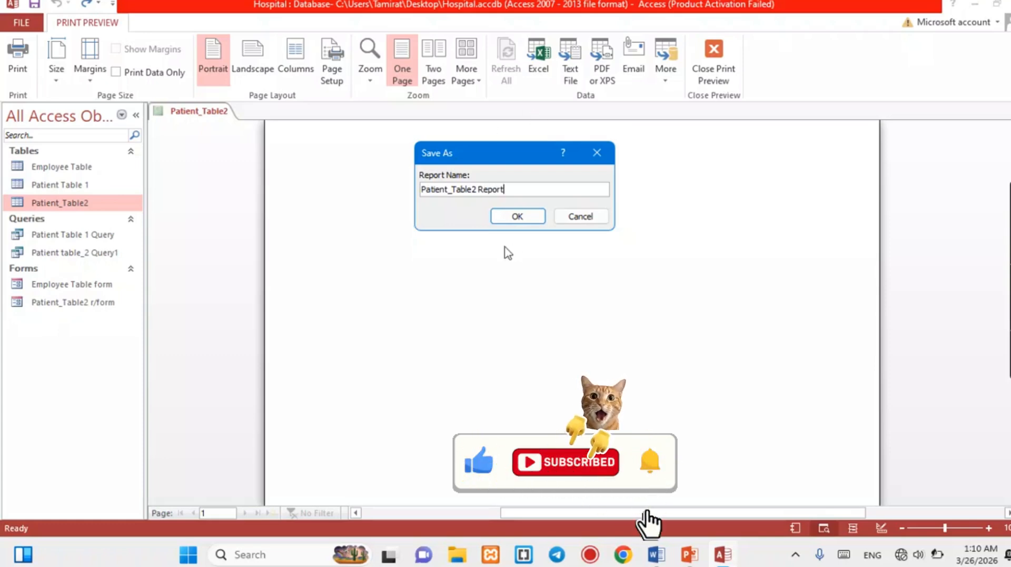
{"action": "left_click", "coordinate": [520, 217]}
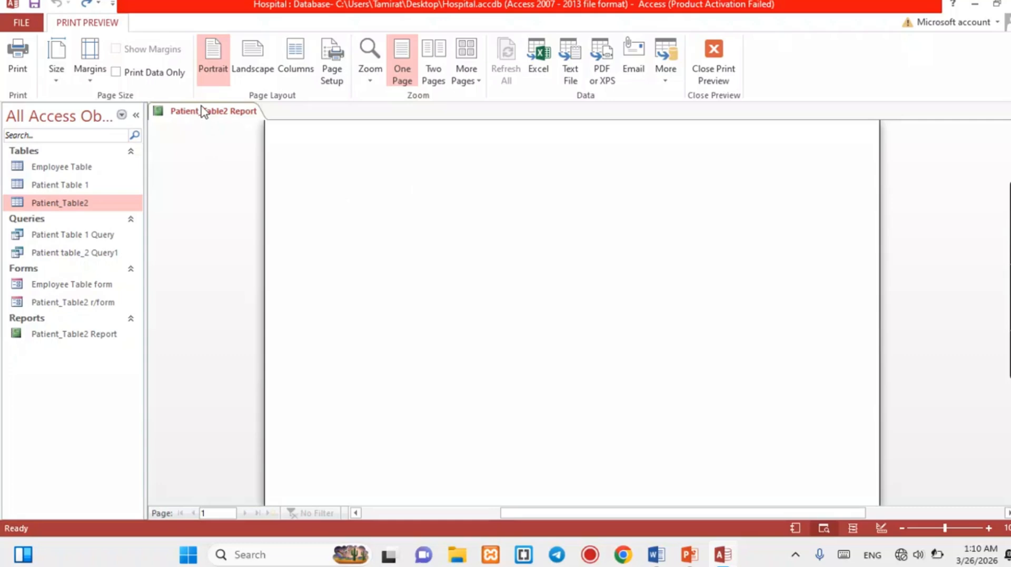
{"action": "right_click", "coordinate": [204, 115]}
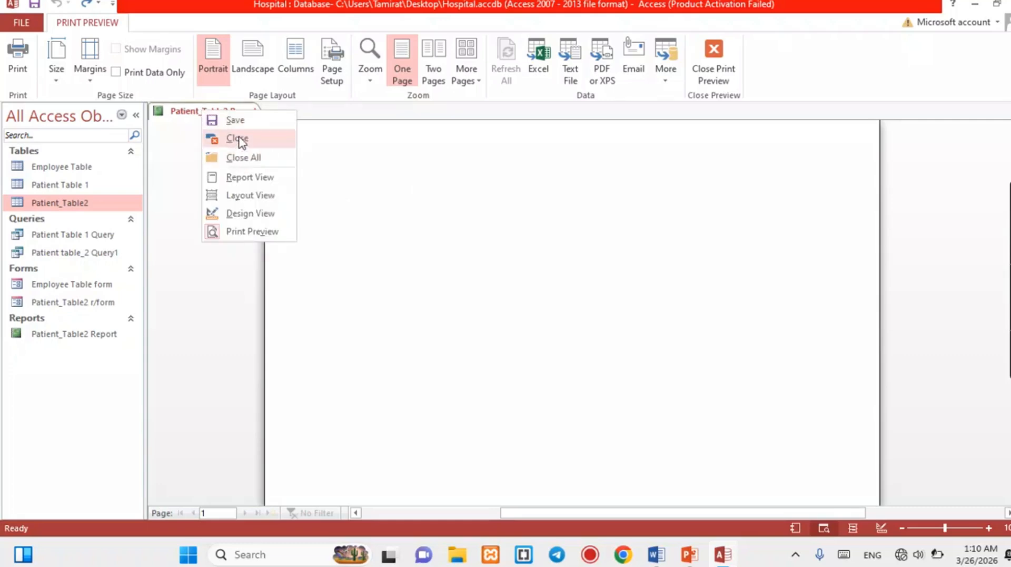
{"action": "left_click", "coordinate": [241, 139]}
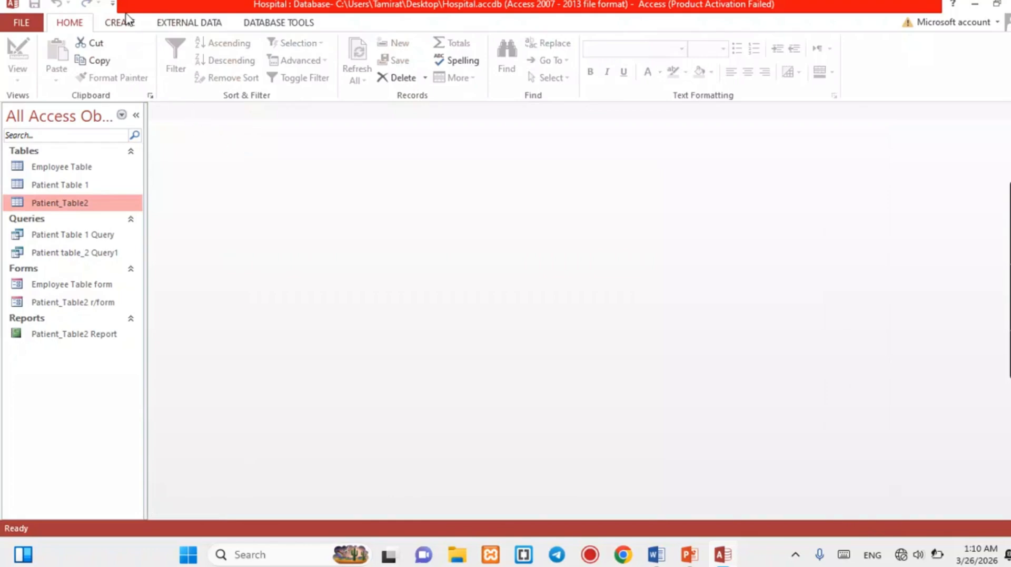
Start a Report Wizard on Patient Table 1 with the Name, Age and City fields.
{"action": "left_click", "coordinate": [125, 23]}
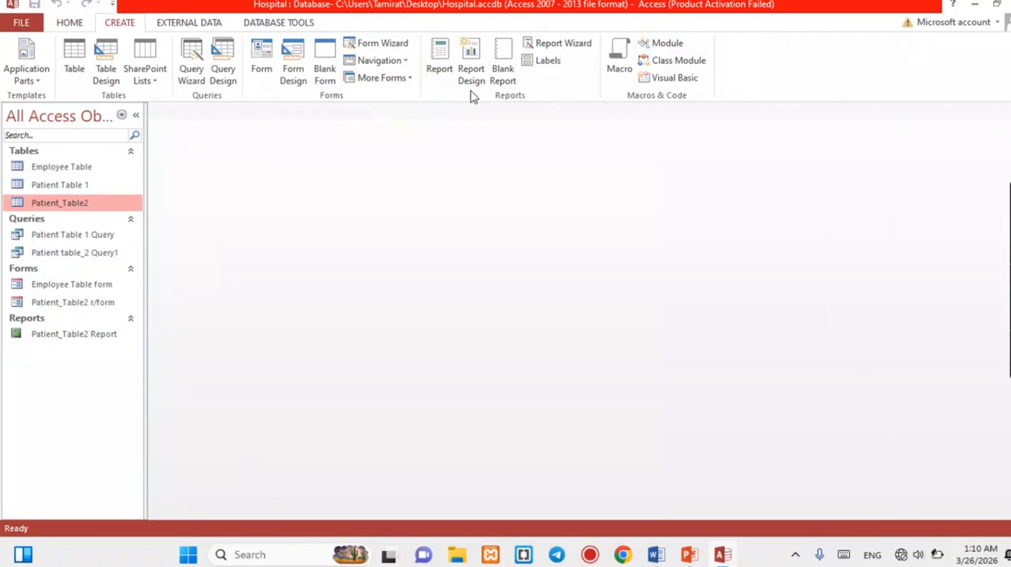
{"action": "left_click", "coordinate": [574, 45]}
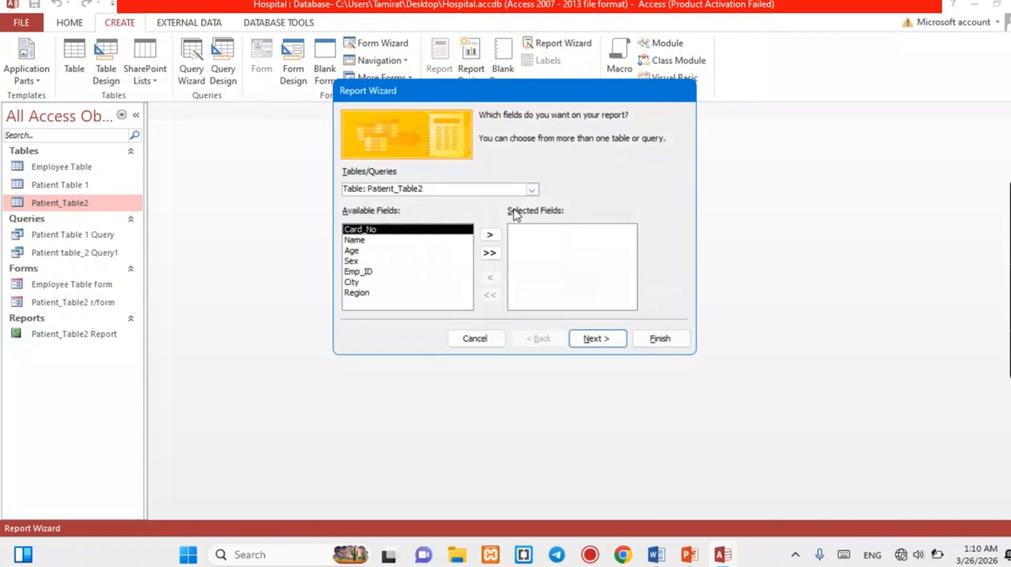
{"action": "left_click", "coordinate": [532, 189]}
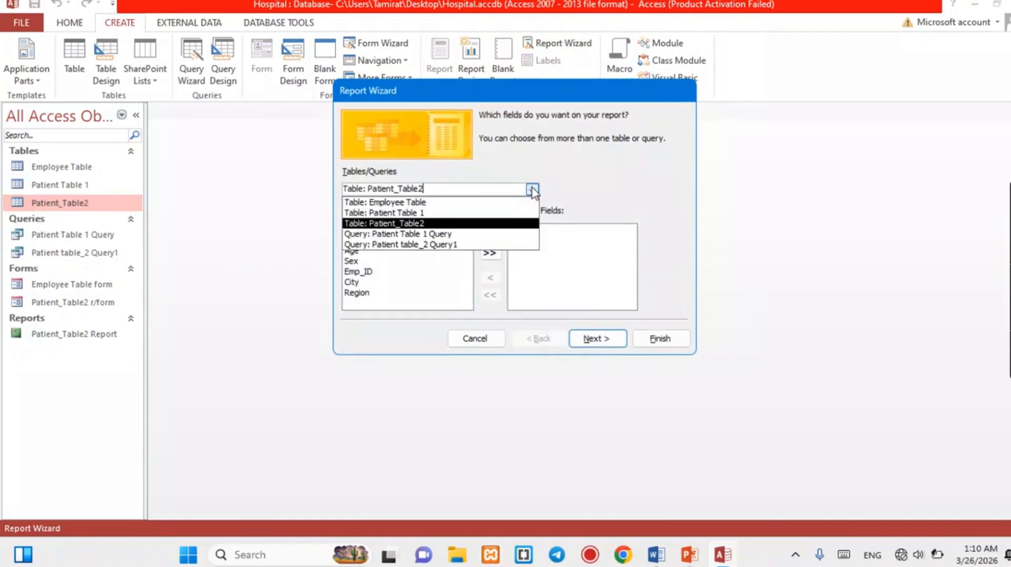
{"action": "left_click", "coordinate": [422, 213]}
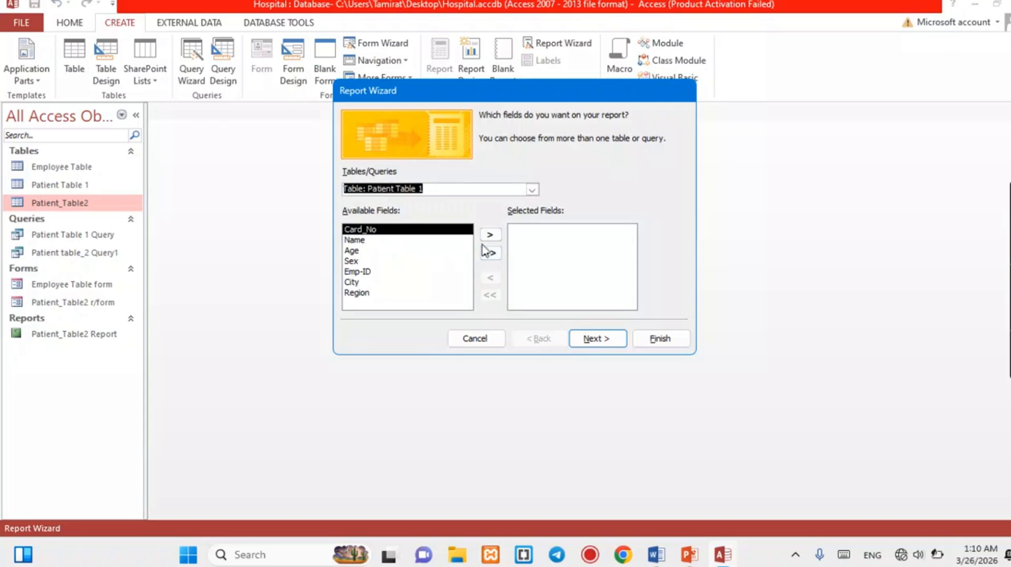
{"action": "left_click", "coordinate": [361, 241]}
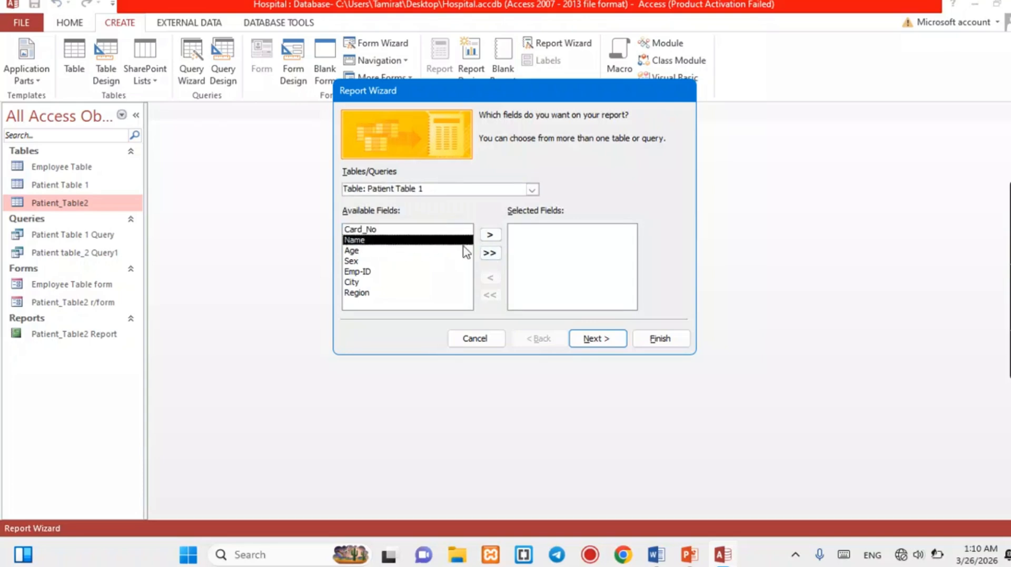
{"action": "left_click", "coordinate": [490, 234]}
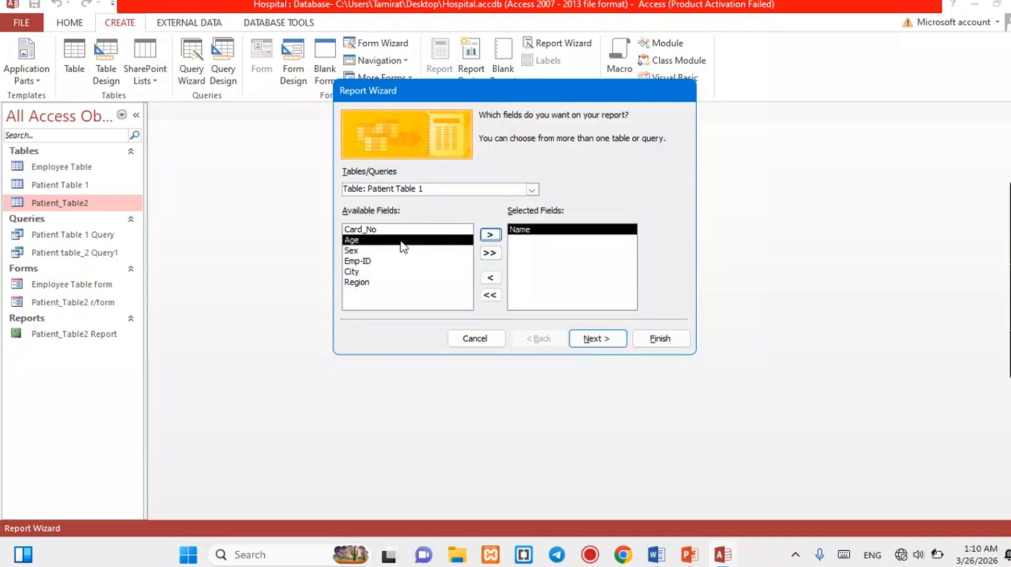
{"action": "left_click", "coordinate": [490, 235]}
{"action": "left_click", "coordinate": [352, 262]}
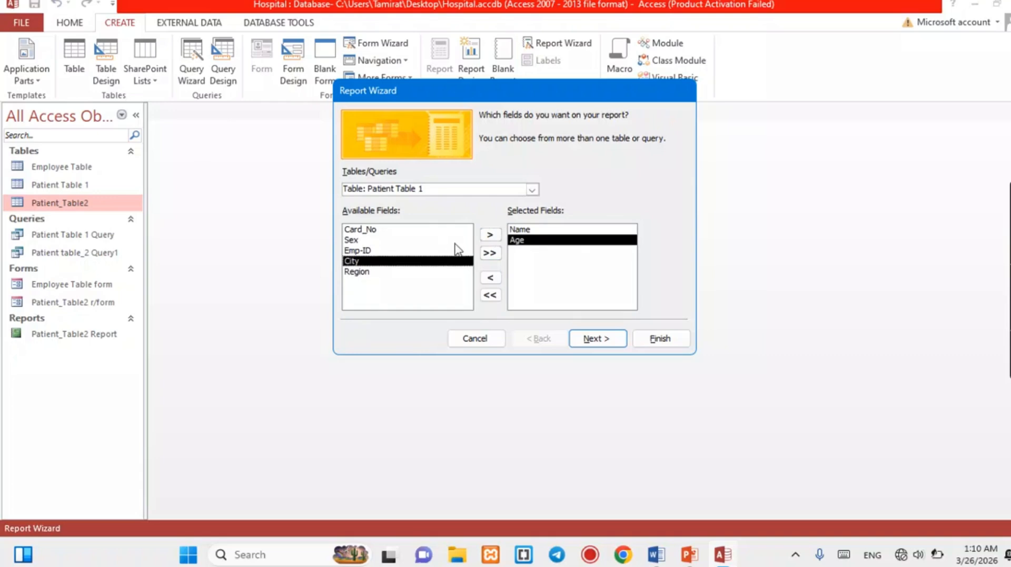
{"action": "left_click", "coordinate": [491, 237]}
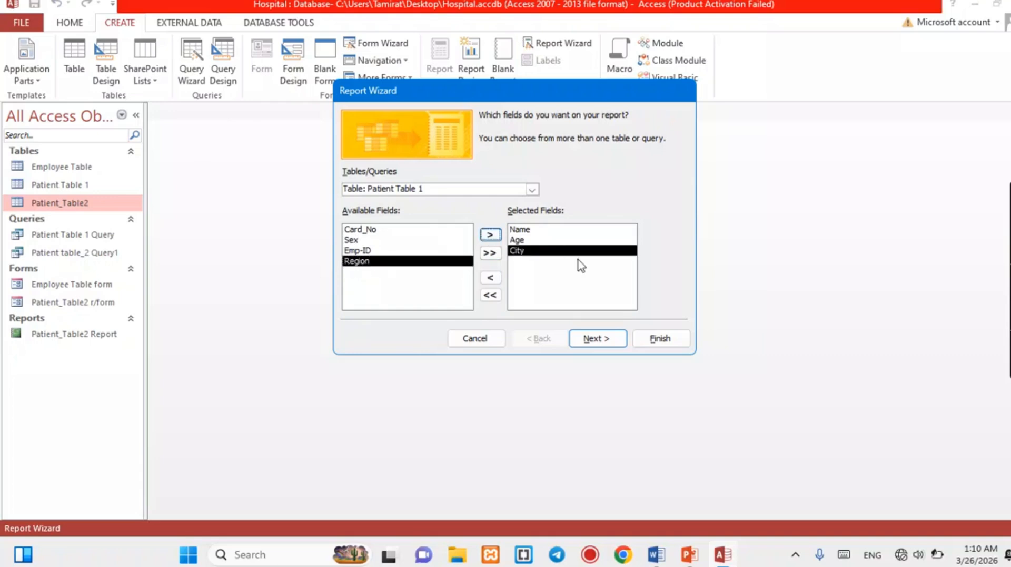
Skip grouping and sorting, keep tabular portrait layout, title it 'Patient Table 1 Report' and finish.
{"action": "left_click", "coordinate": [603, 343]}
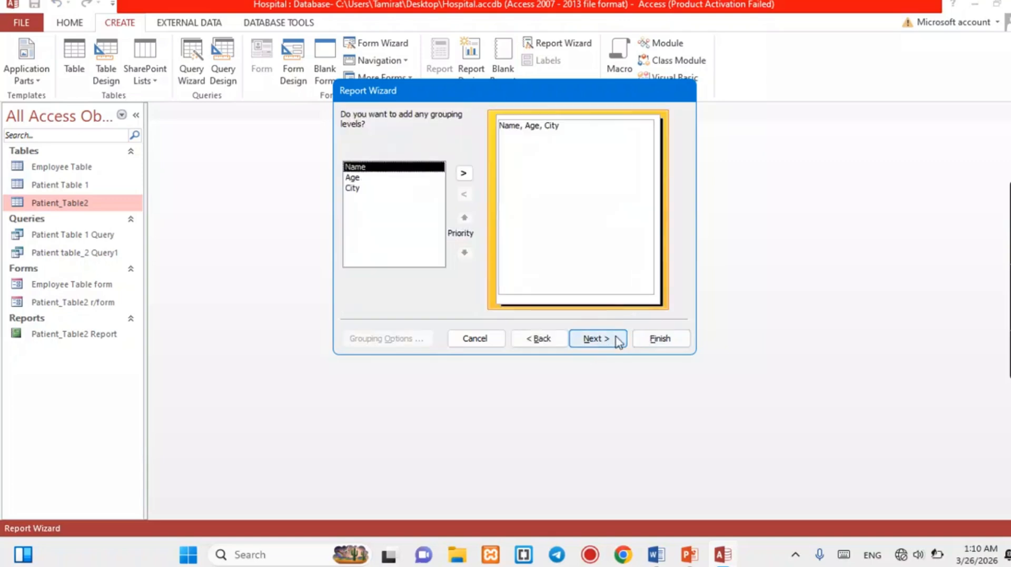
{"action": "left_click", "coordinate": [597, 340]}
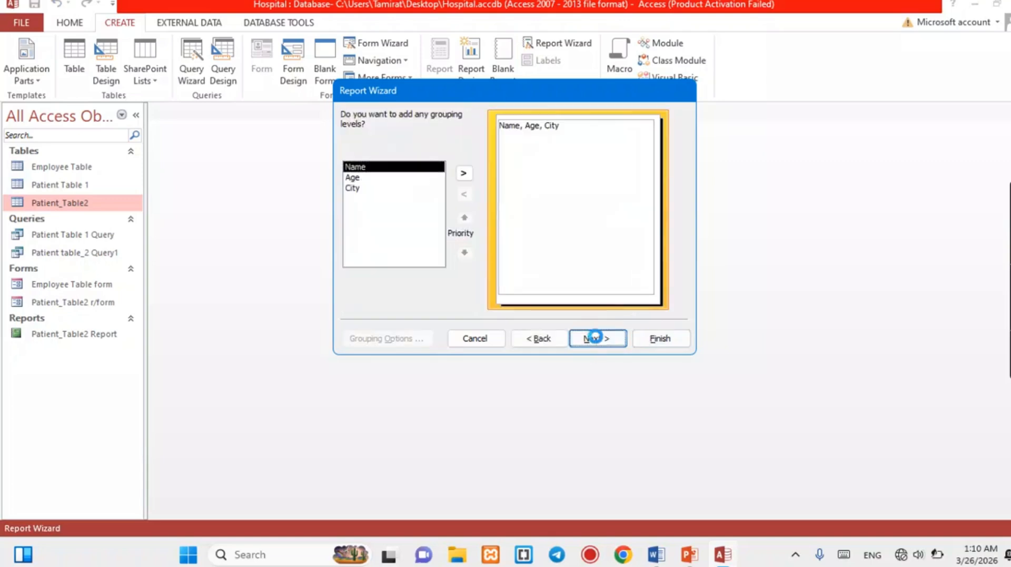
{"action": "left_click", "coordinate": [597, 340]}
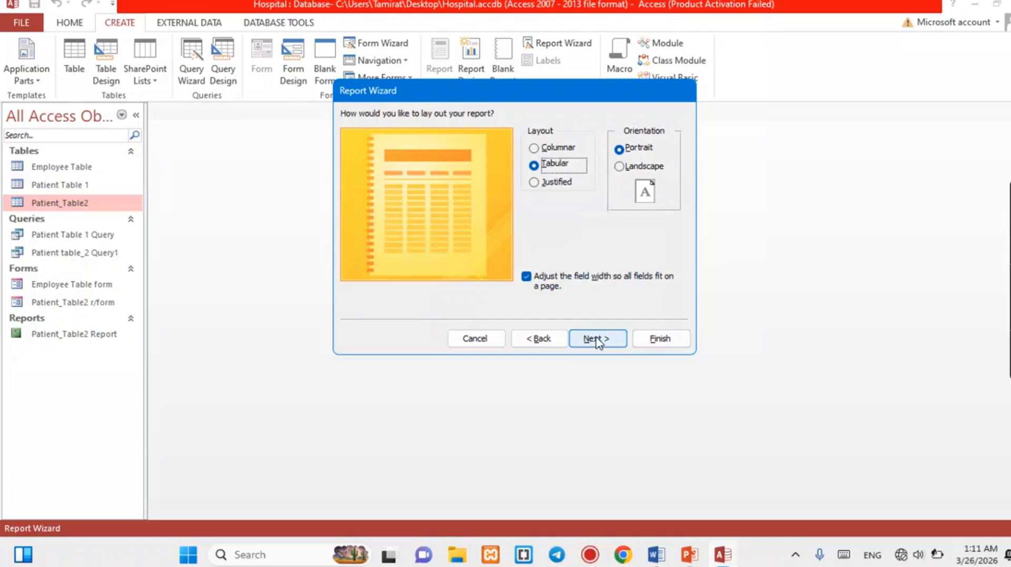
{"action": "left_click", "coordinate": [597, 340]}
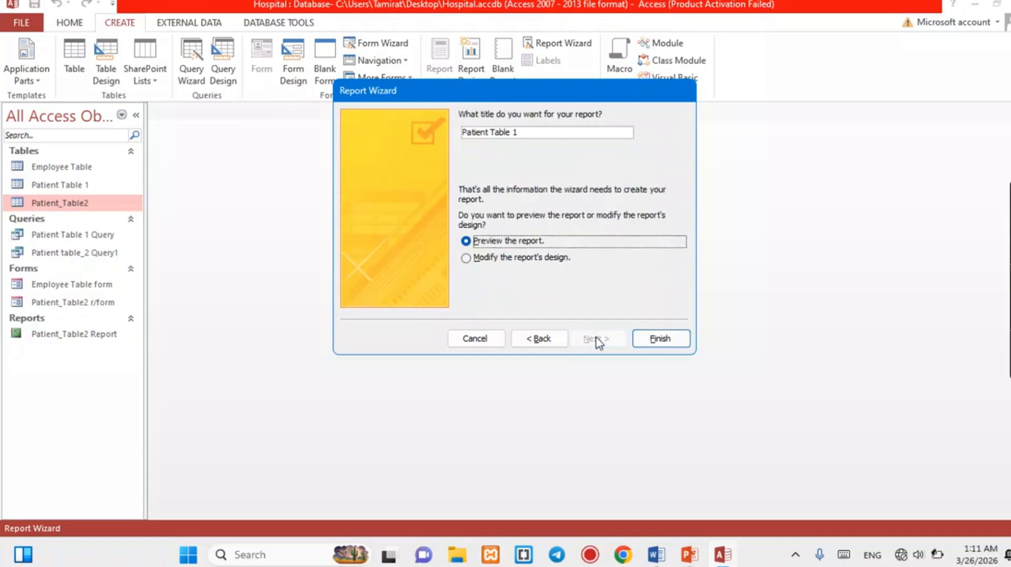
{"action": "left_click", "coordinate": [558, 128]}
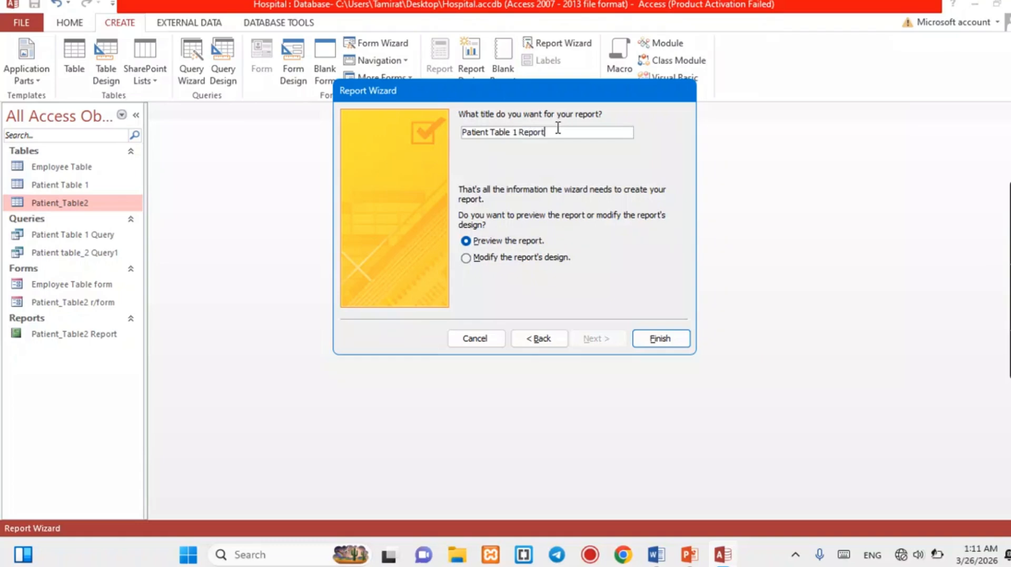
{"action": "left_click", "coordinate": [667, 338]}
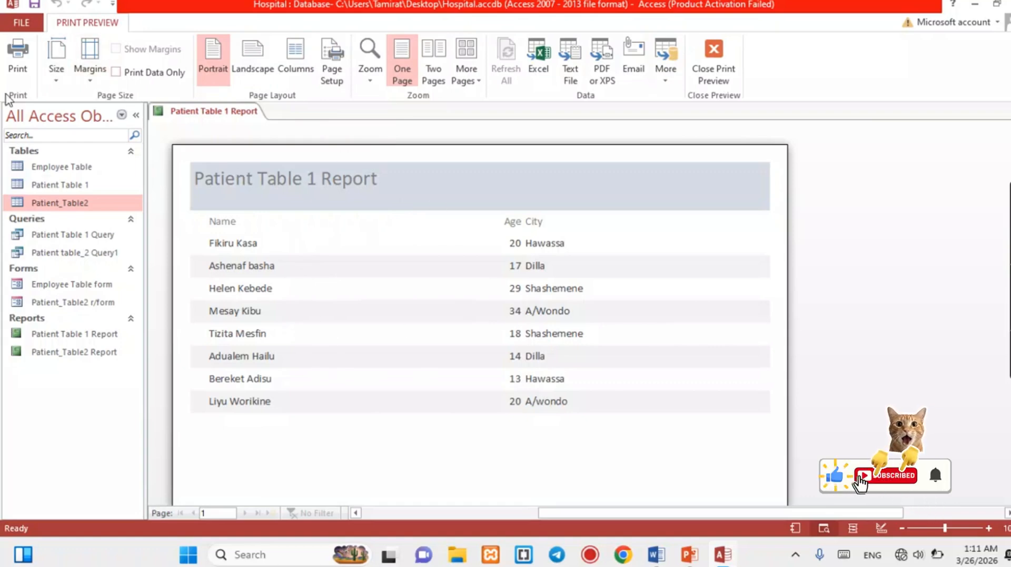
Save the Patient Table 1 Report and close all open objects.
{"action": "right_click", "coordinate": [184, 114]}
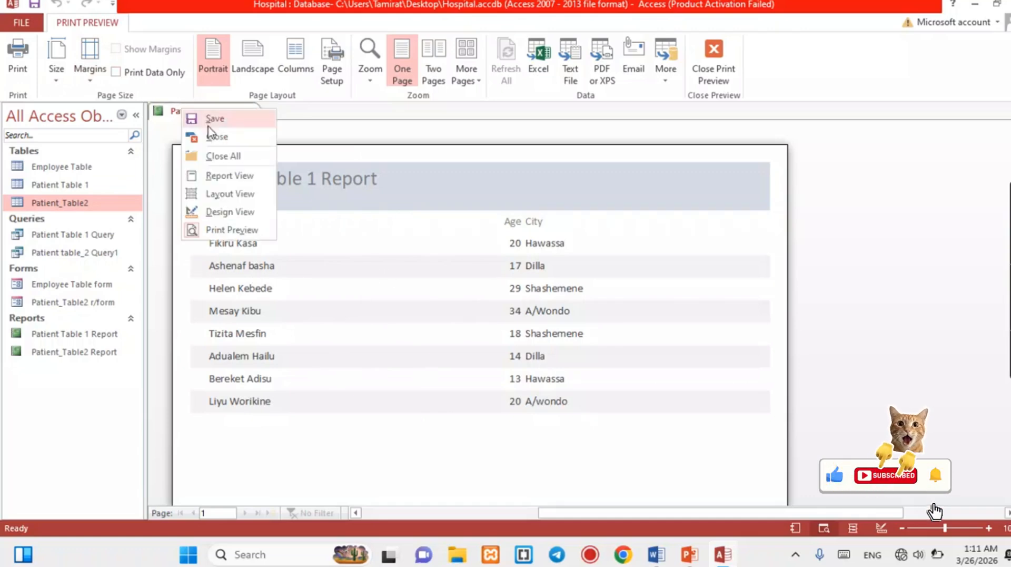
{"action": "left_click", "coordinate": [224, 120]}
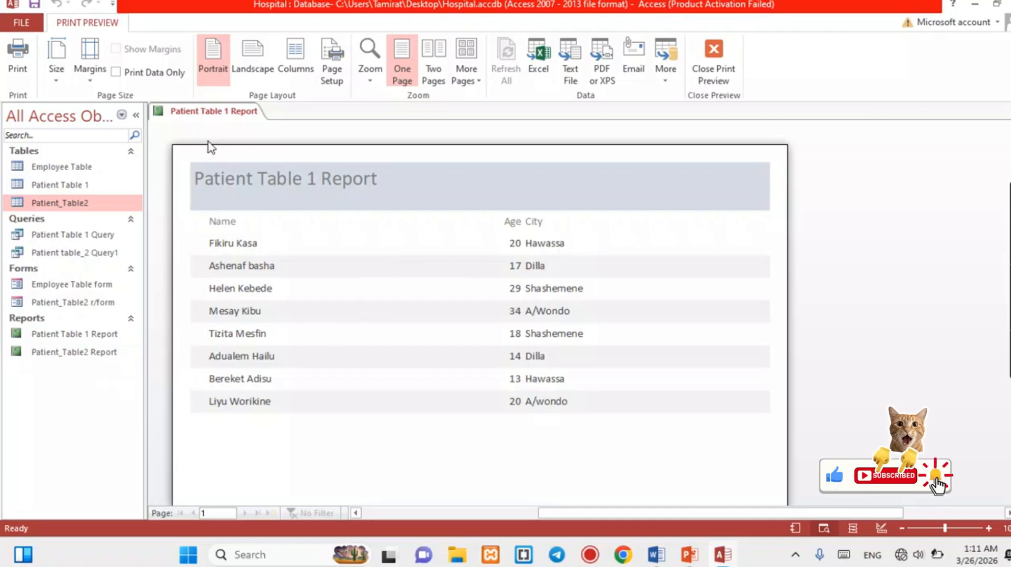
{"action": "right_click", "coordinate": [167, 113]}
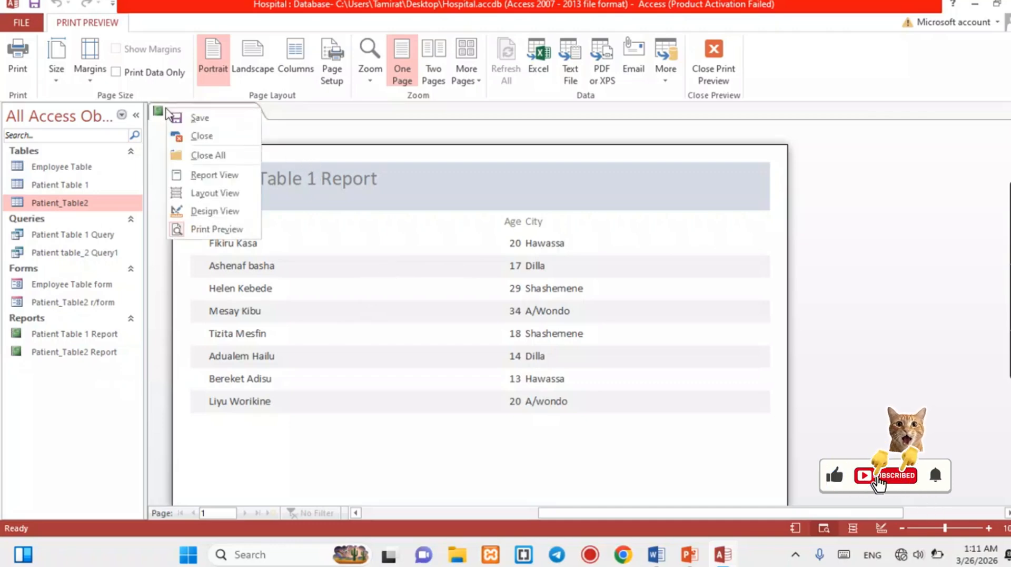
{"action": "left_click", "coordinate": [208, 154]}
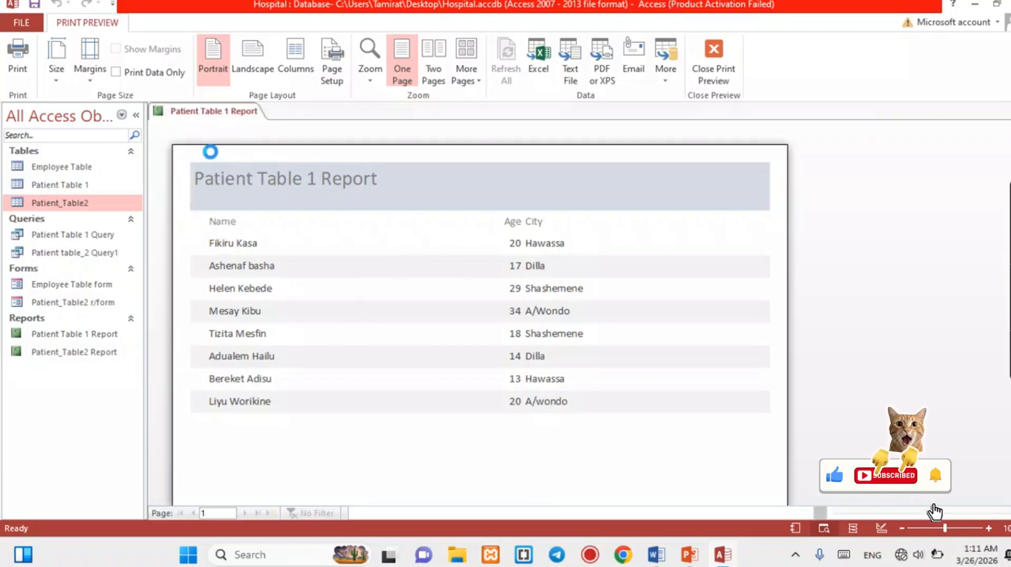
{"action": "left_click", "coordinate": [125, 23]}
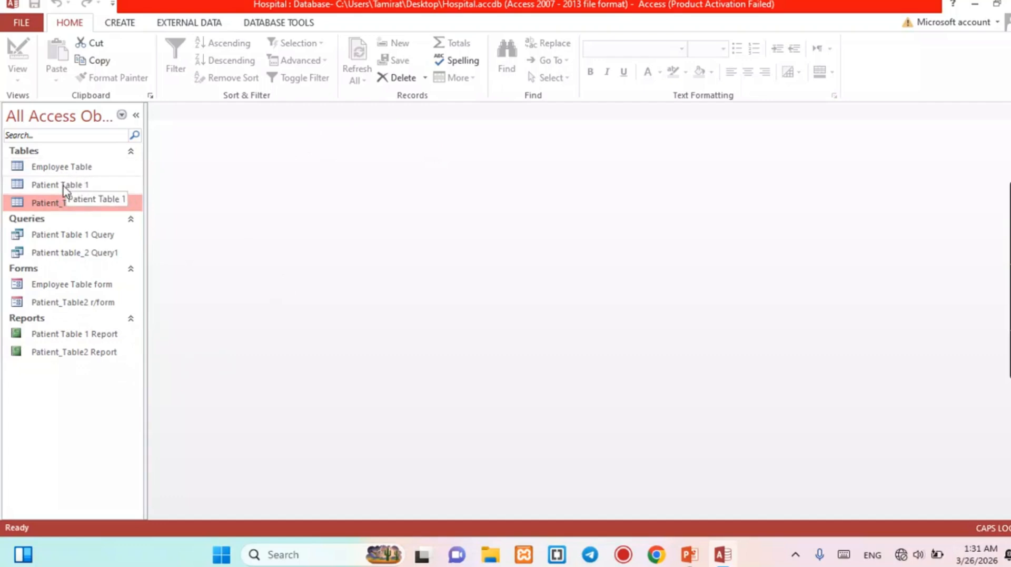
{"action": "double_click", "coordinate": [61, 168]}
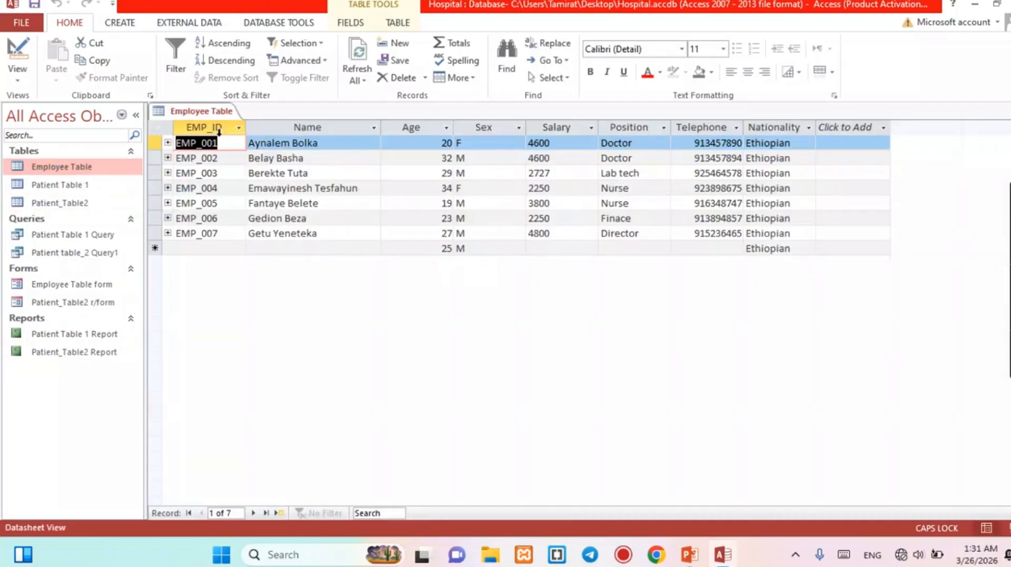
{"action": "right_click", "coordinate": [211, 112]}
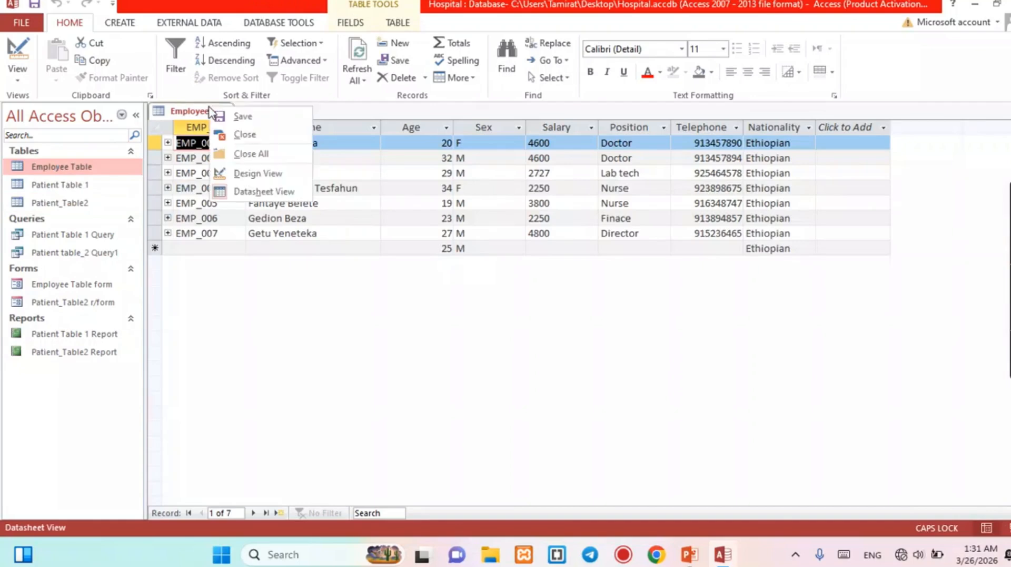
{"action": "left_click", "coordinate": [249, 176]}
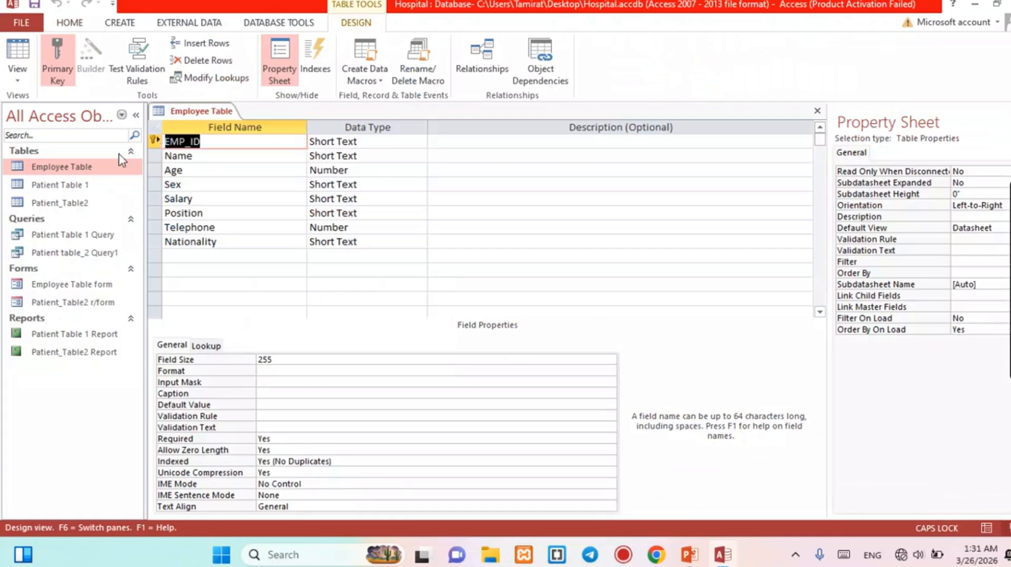
{"action": "left_click", "coordinate": [54, 186]}
{"action": "right_click", "coordinate": [54, 188]}
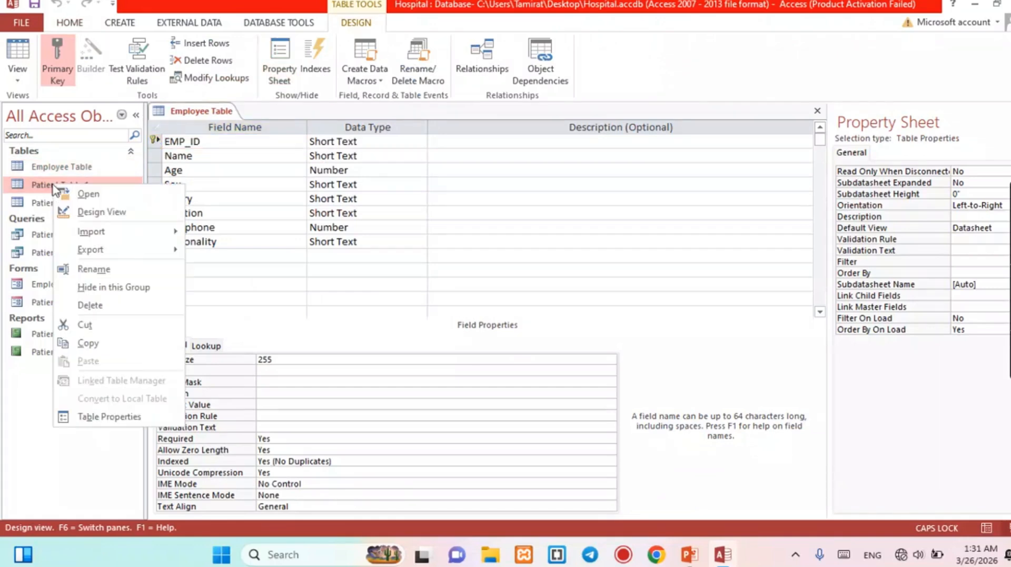
{"action": "left_click", "coordinate": [92, 212]}
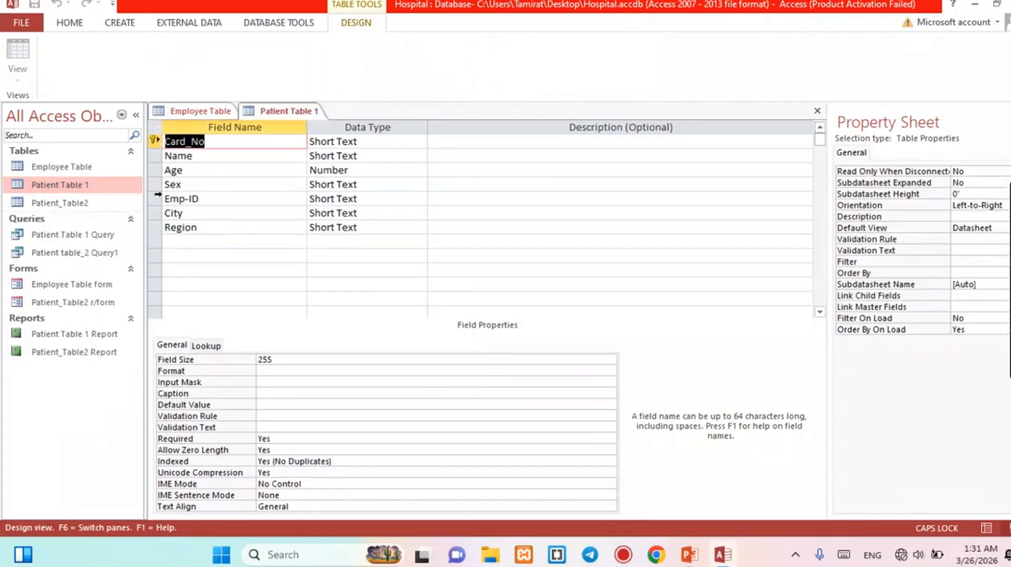
{"action": "left_click", "coordinate": [68, 210]}
{"action": "right_click", "coordinate": [66, 207]}
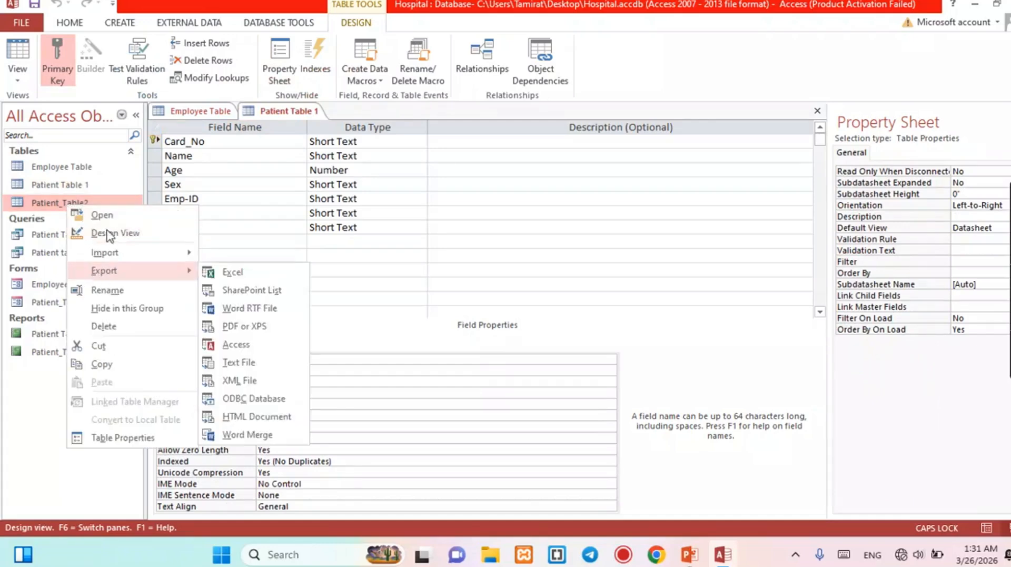
{"action": "left_click", "coordinate": [104, 216]}
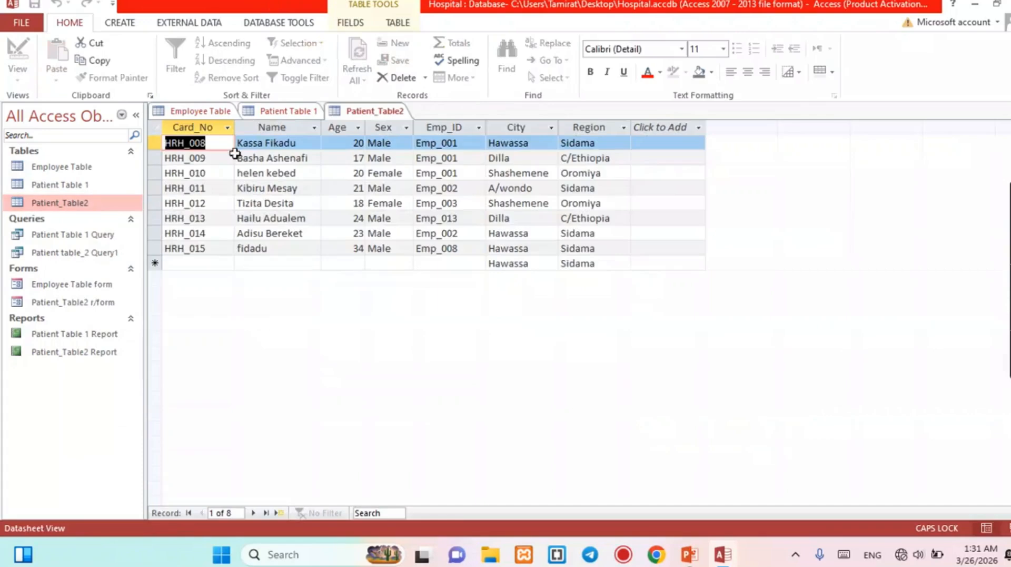
{"action": "right_click", "coordinate": [289, 111]}
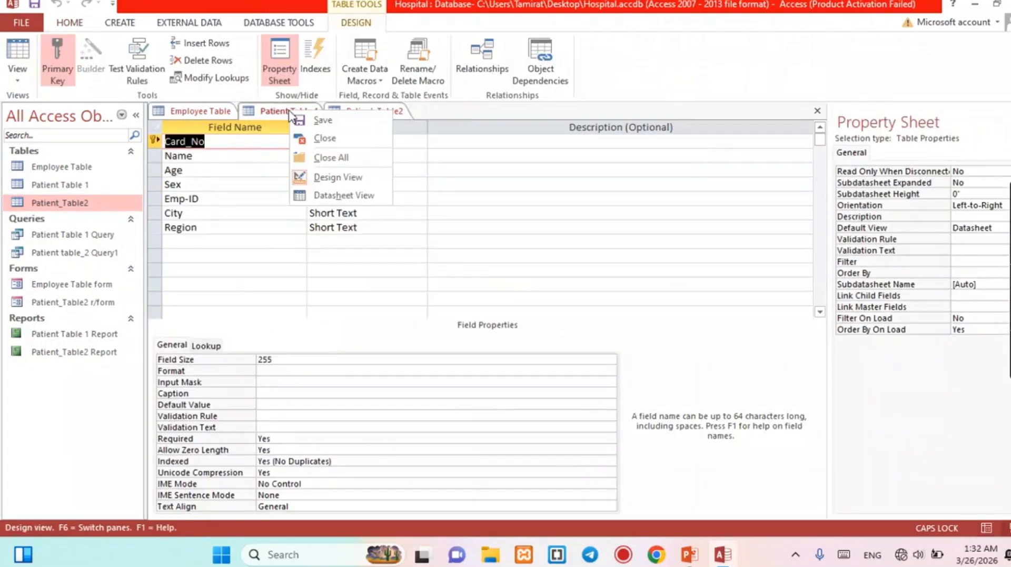
{"action": "left_click", "coordinate": [332, 158]}
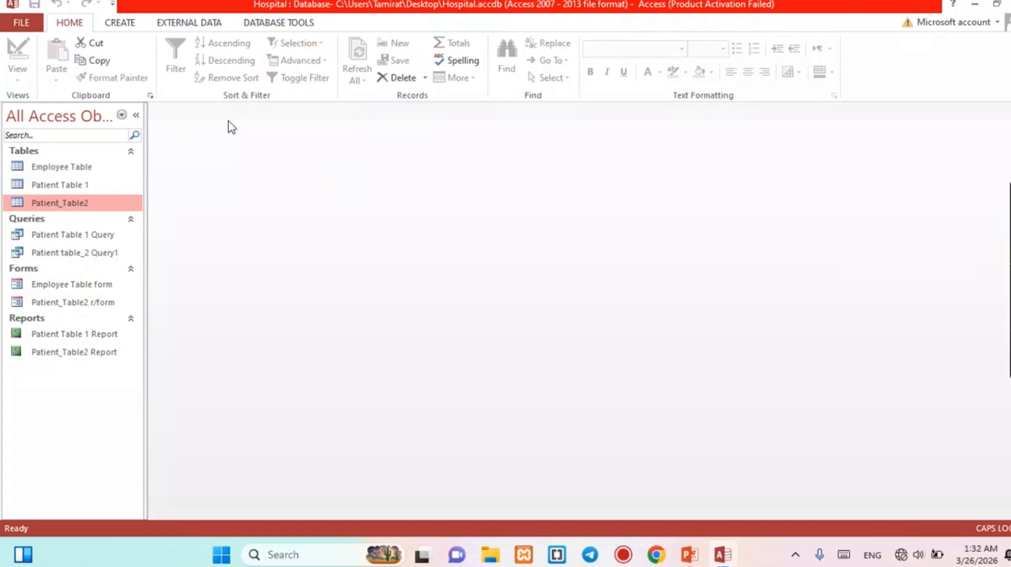
Open Relationships from Database Tools and bring up the Show Table list of tables.
{"action": "left_click", "coordinate": [291, 26]}
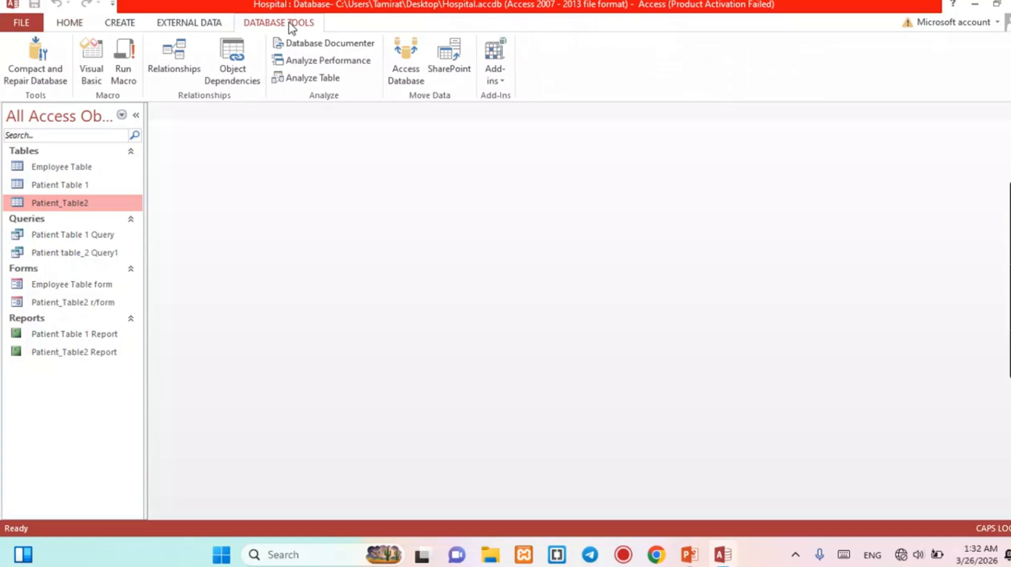
{"action": "left_click", "coordinate": [175, 62]}
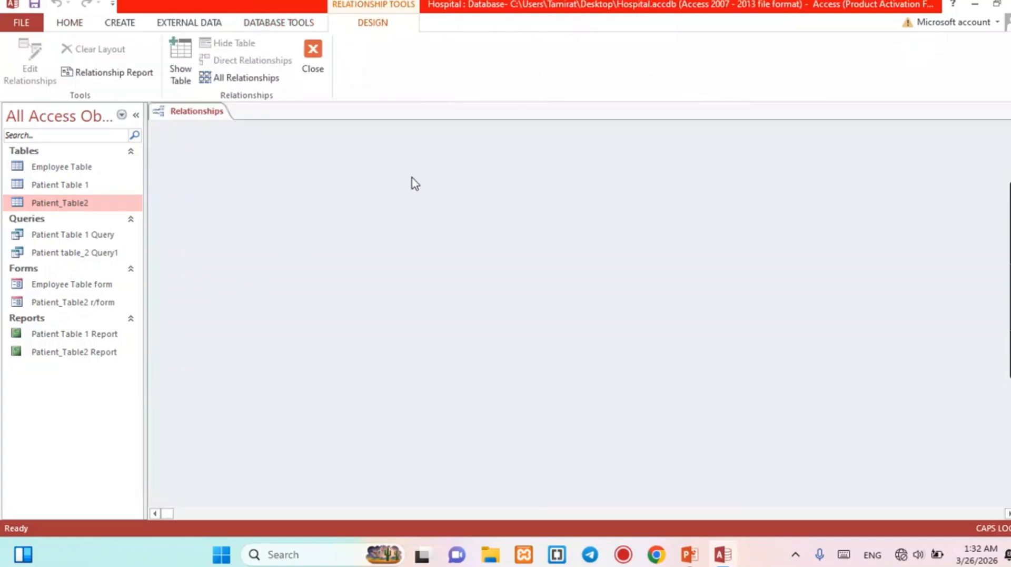
{"action": "left_click", "coordinate": [183, 63]}
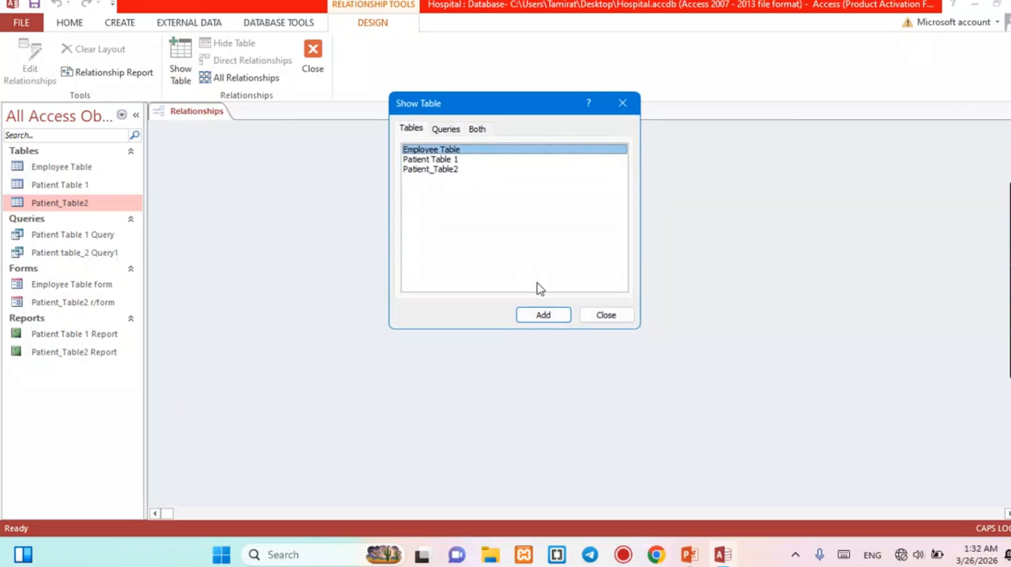
Add Employee Table and Patient Table 1 to the Relationships window.
{"action": "left_click", "coordinate": [544, 316]}
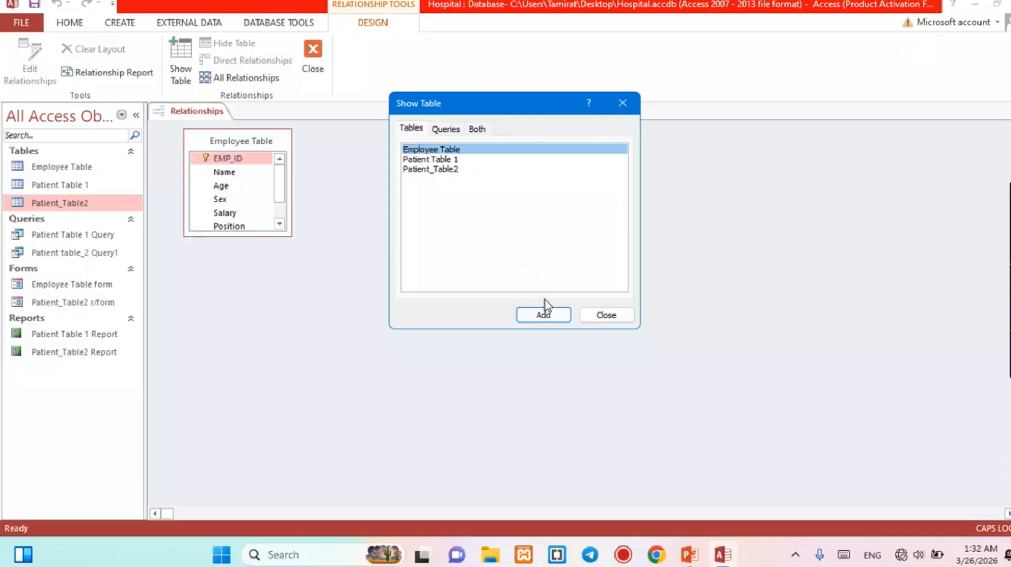
{"action": "left_click", "coordinate": [451, 161]}
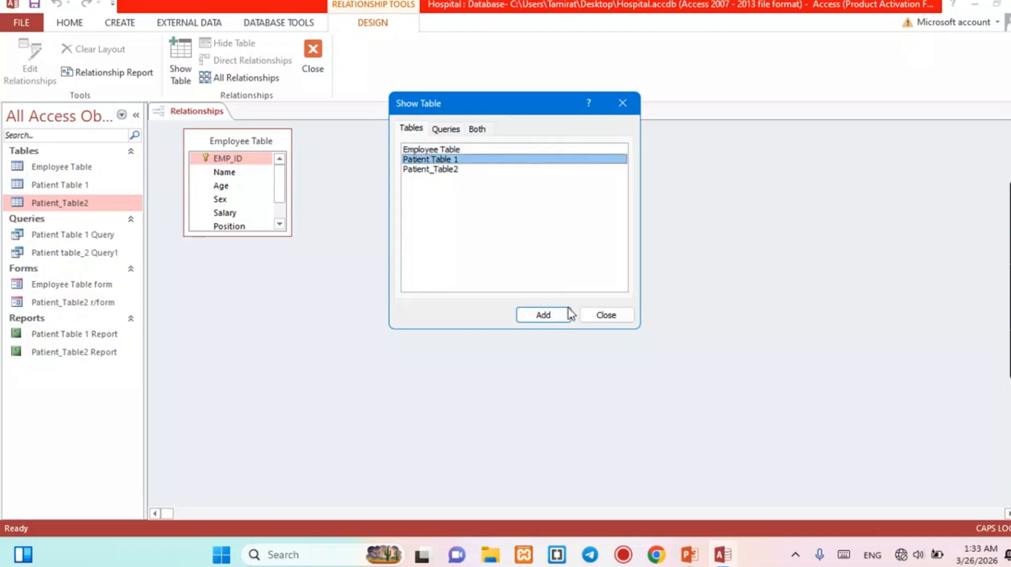
{"action": "left_click", "coordinate": [551, 322]}
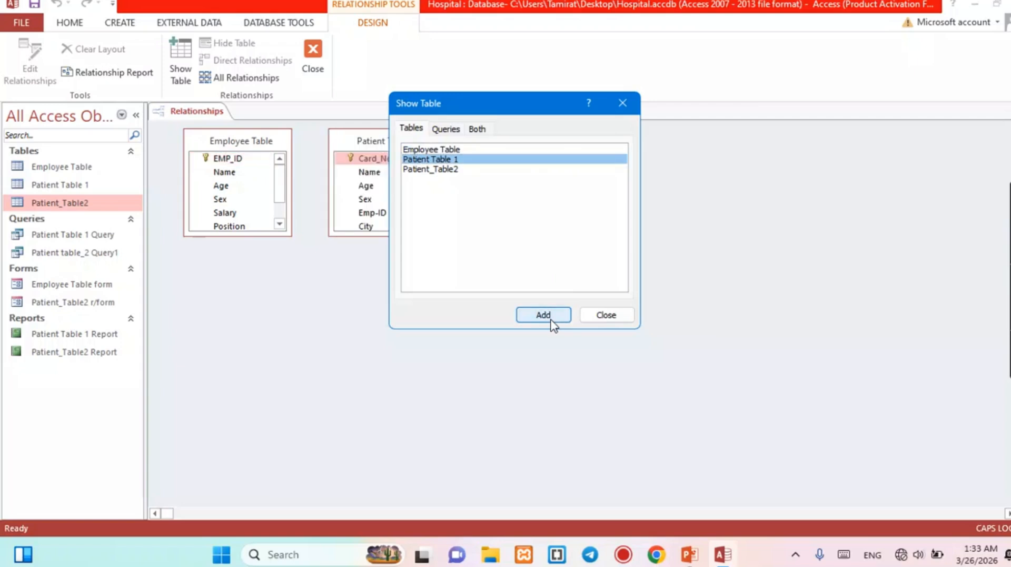
{"action": "left_click", "coordinate": [606, 316]}
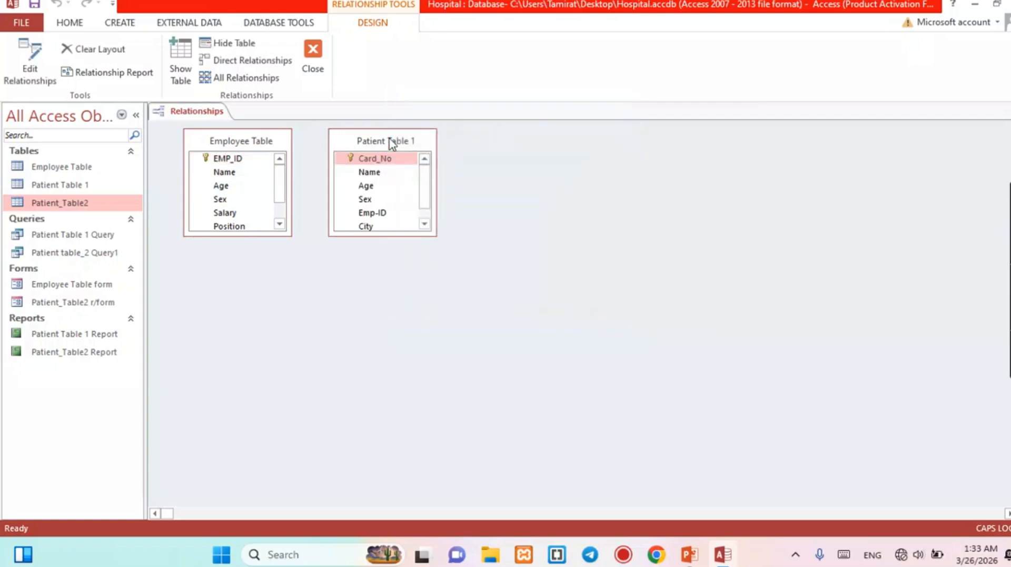
Move the two field lists apart and enlarge both to show every field.
{"action": "left_click_drag", "start_coordinate": [383, 139], "coordinate": [647, 236]}
{"action": "left_click", "coordinate": [237, 130]}
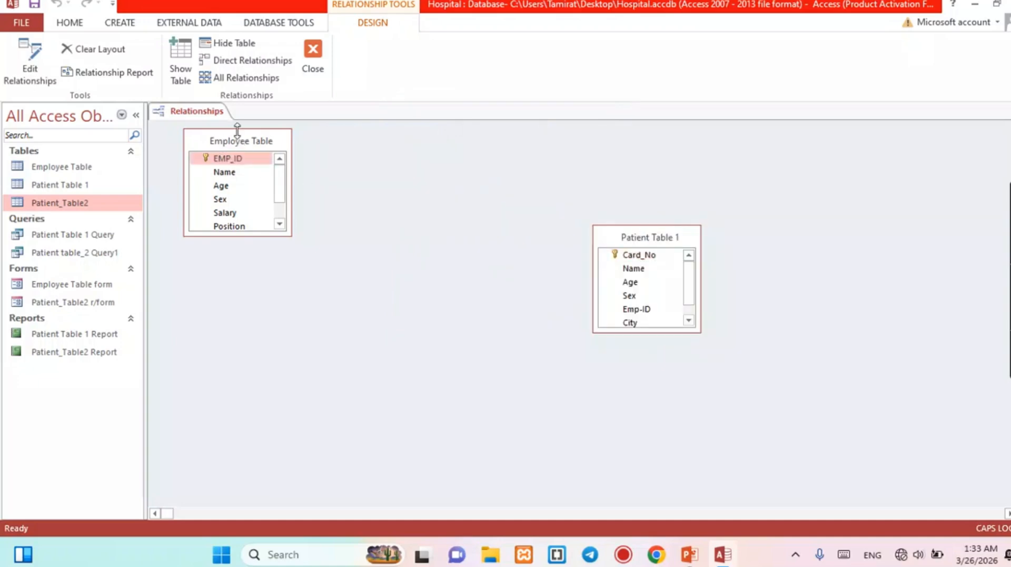
{"action": "left_click_drag", "start_coordinate": [239, 141], "coordinate": [283, 229]}
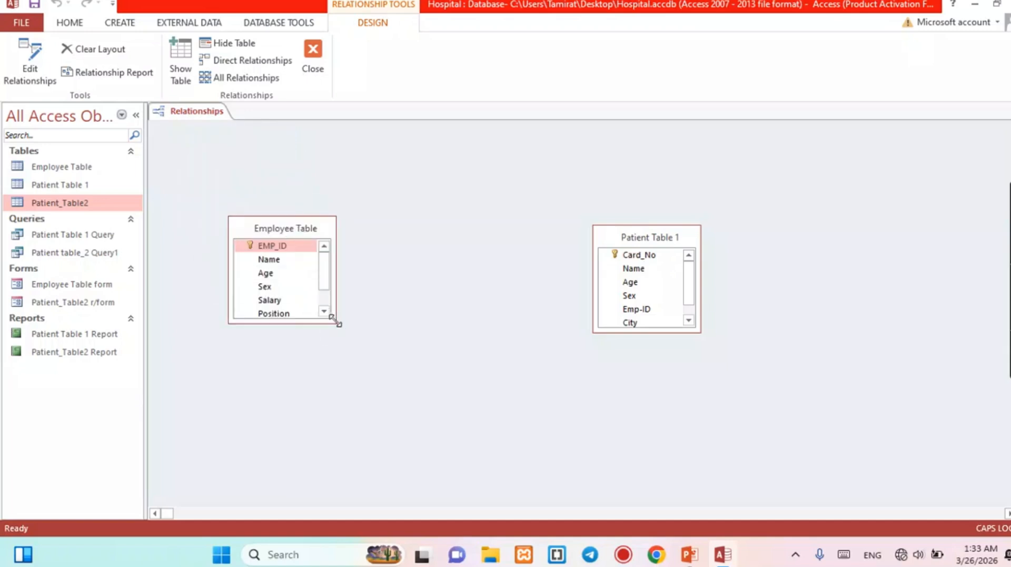
{"action": "left_click_drag", "start_coordinate": [332, 319], "coordinate": [415, 380]}
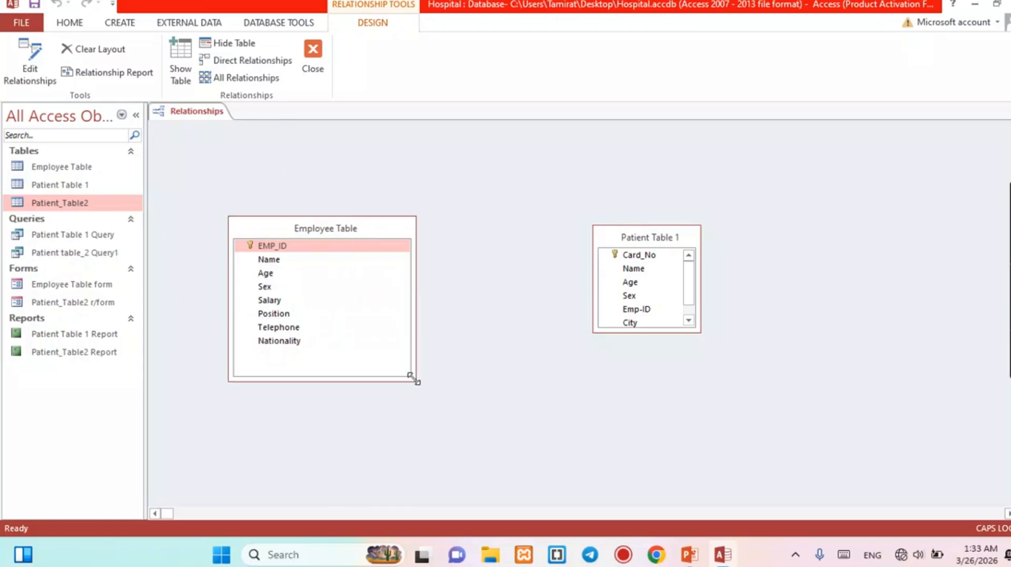
{"action": "left_click", "coordinate": [699, 330]}
{"action": "left_click_drag", "start_coordinate": [700, 332], "coordinate": [820, 403]}
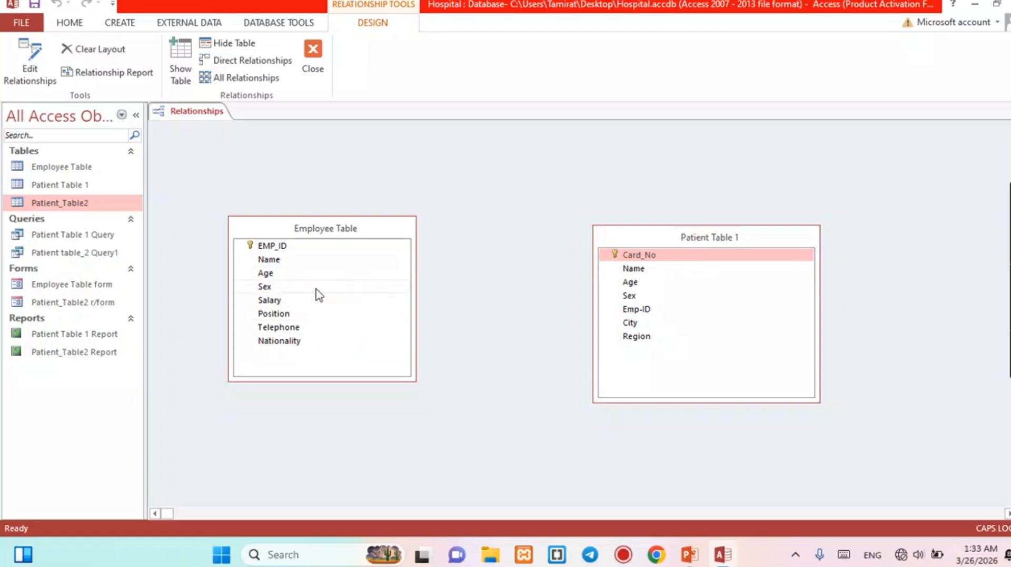
Join Employee Table EMP_ID to Patient Table 1 Emp-ID, one-to-many with referential integrity enforced.
{"action": "left_click", "coordinate": [279, 247]}
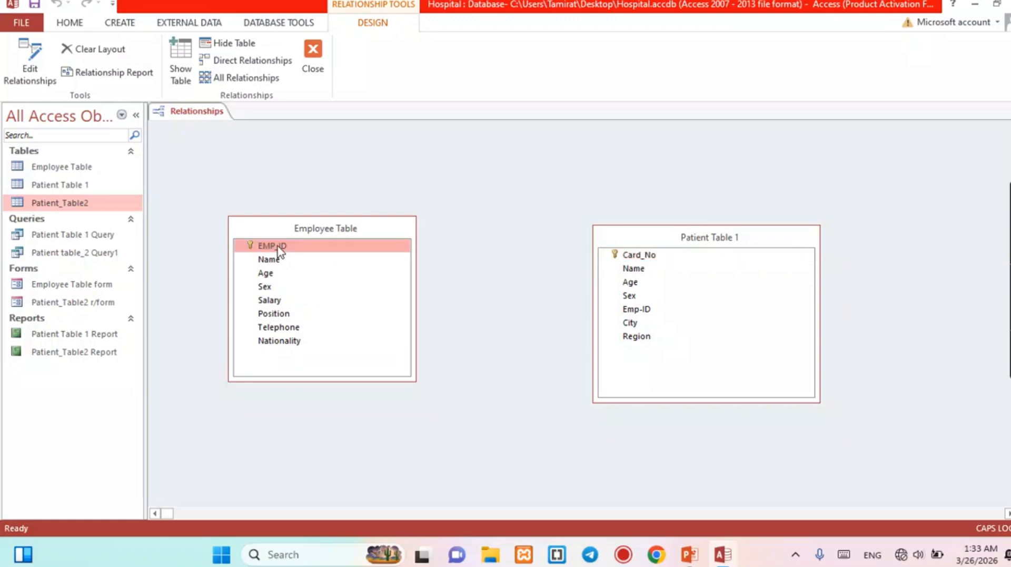
{"action": "left_click_drag", "start_coordinate": [280, 249], "coordinate": [639, 310]}
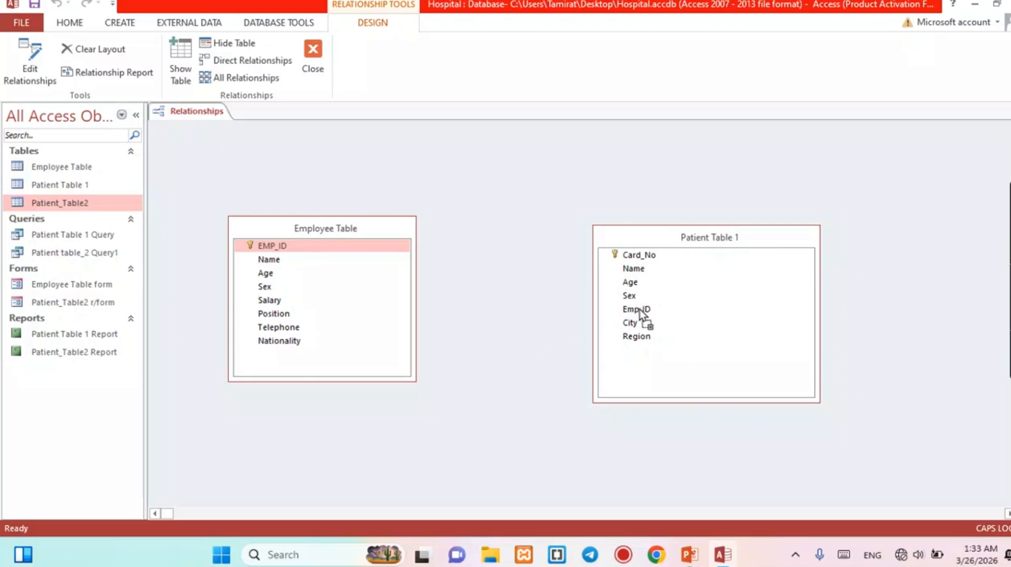
{"action": "left_click_drag", "start_coordinate": [640, 311], "coordinate": [640, 312]}
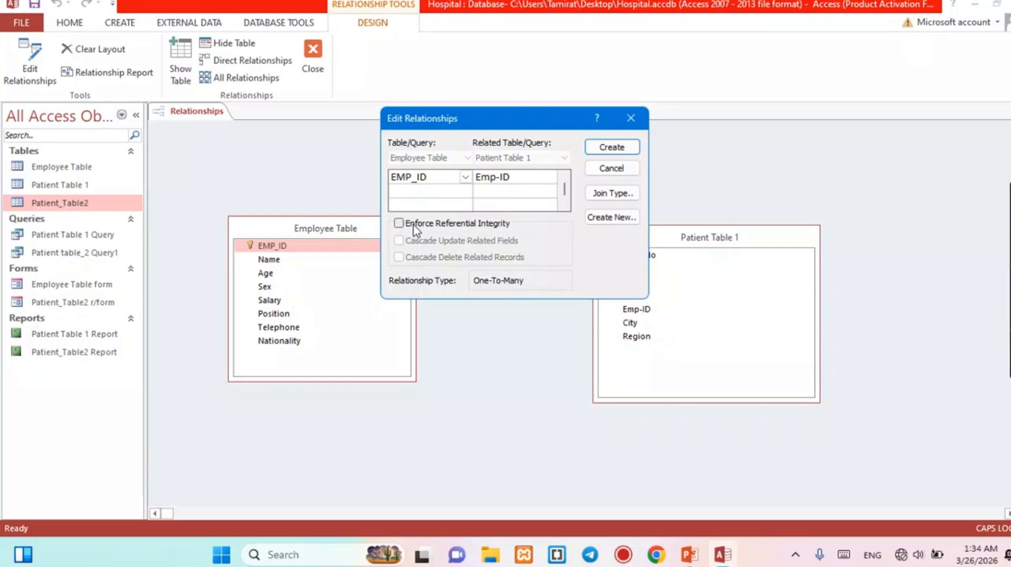
{"action": "left_click", "coordinate": [399, 223]}
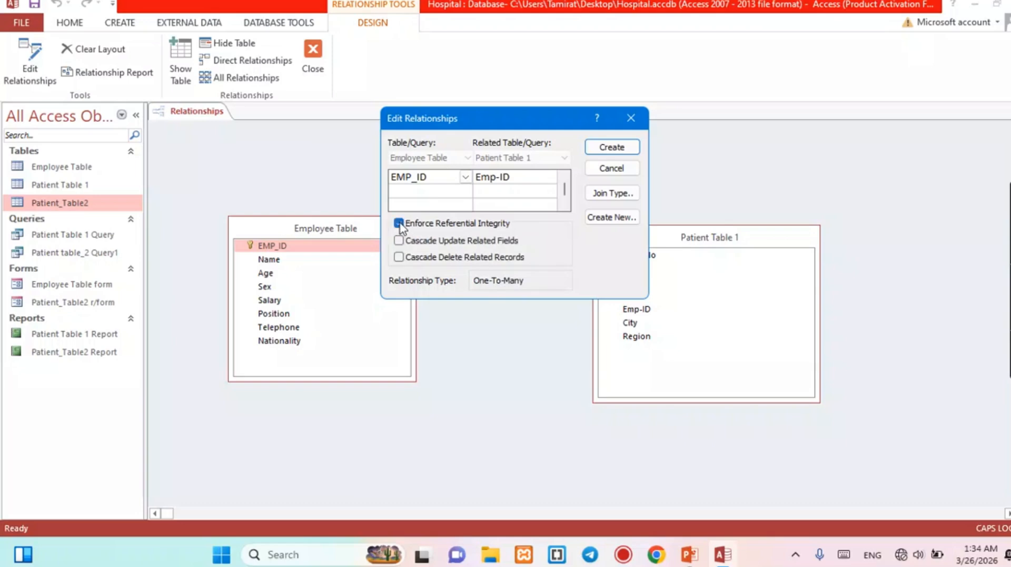
{"action": "left_click", "coordinate": [618, 150]}
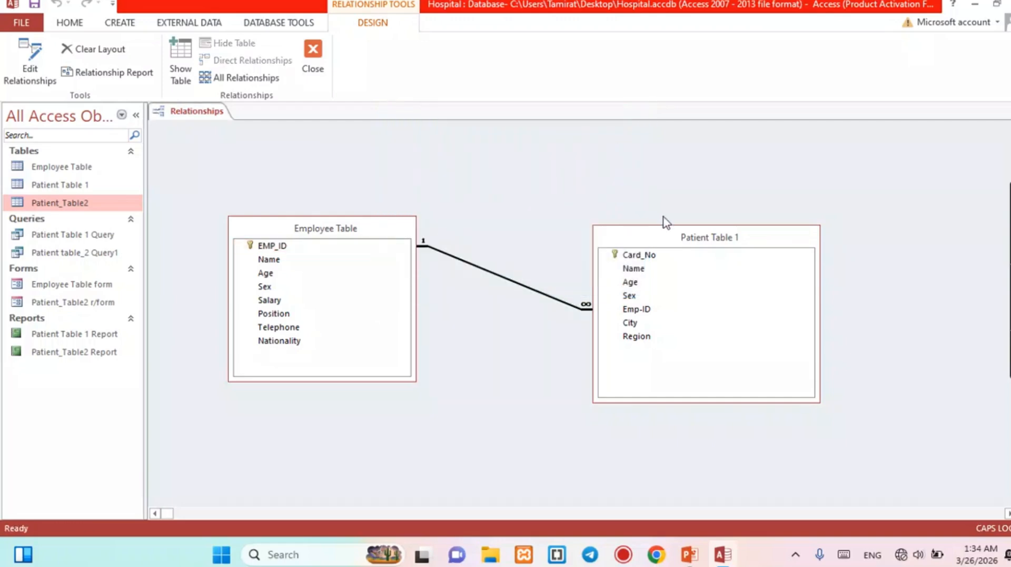
Reposition the Employee Table and Patient Table 1 boxes, then start a new Query Design.
{"action": "left_click_drag", "start_coordinate": [656, 245], "coordinate": [649, 291]}
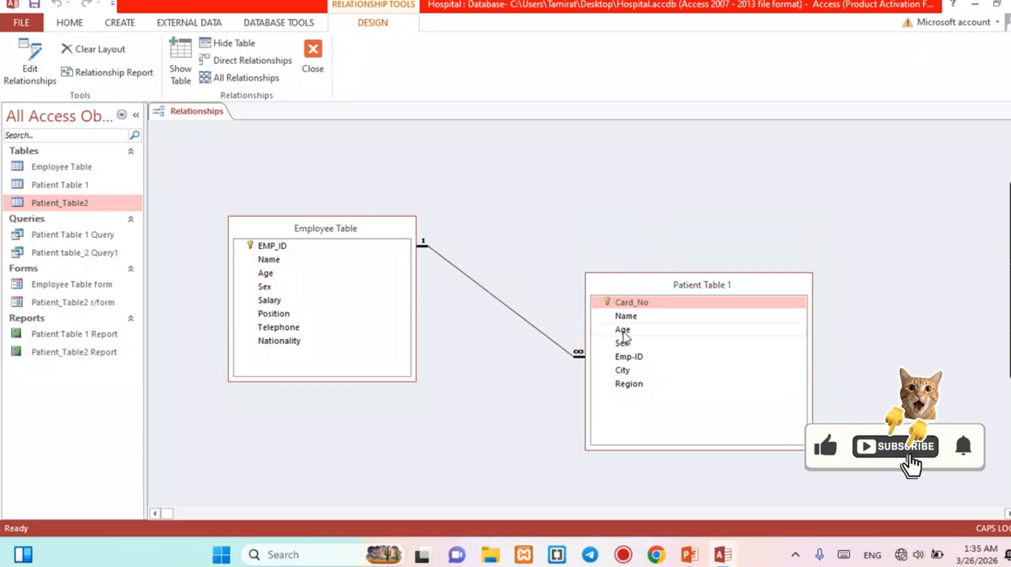
{"action": "left_click", "coordinate": [701, 307]}
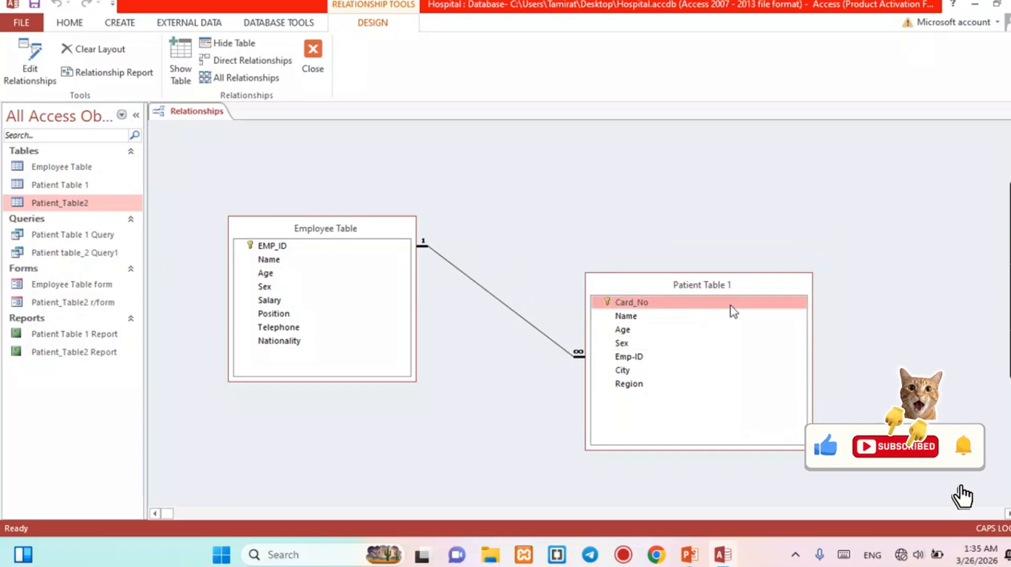
{"action": "left_click", "coordinate": [273, 232]}
{"action": "left_click_drag", "start_coordinate": [272, 231], "coordinate": [335, 202]}
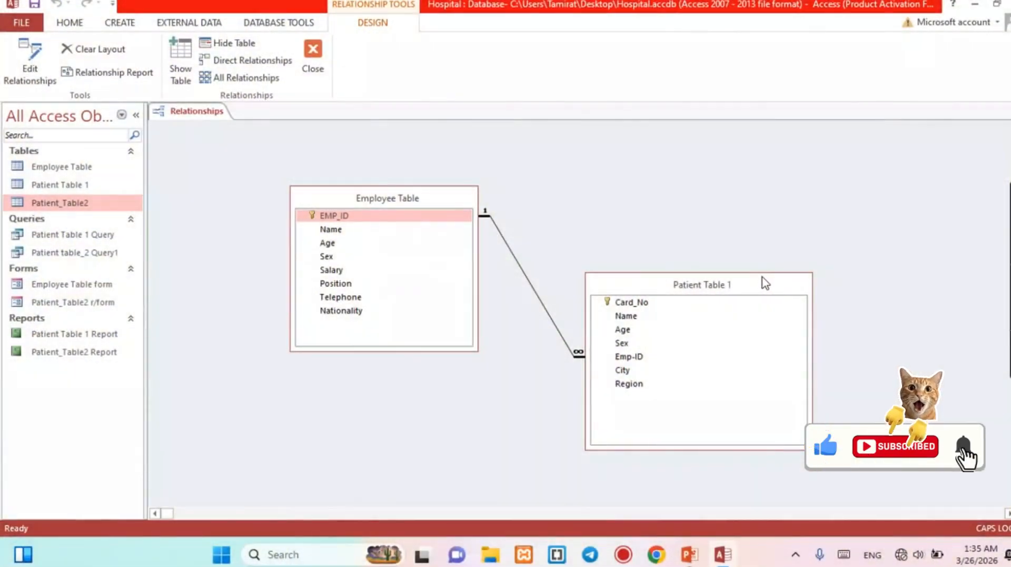
{"action": "left_click_drag", "start_coordinate": [765, 283], "coordinate": [727, 301]}
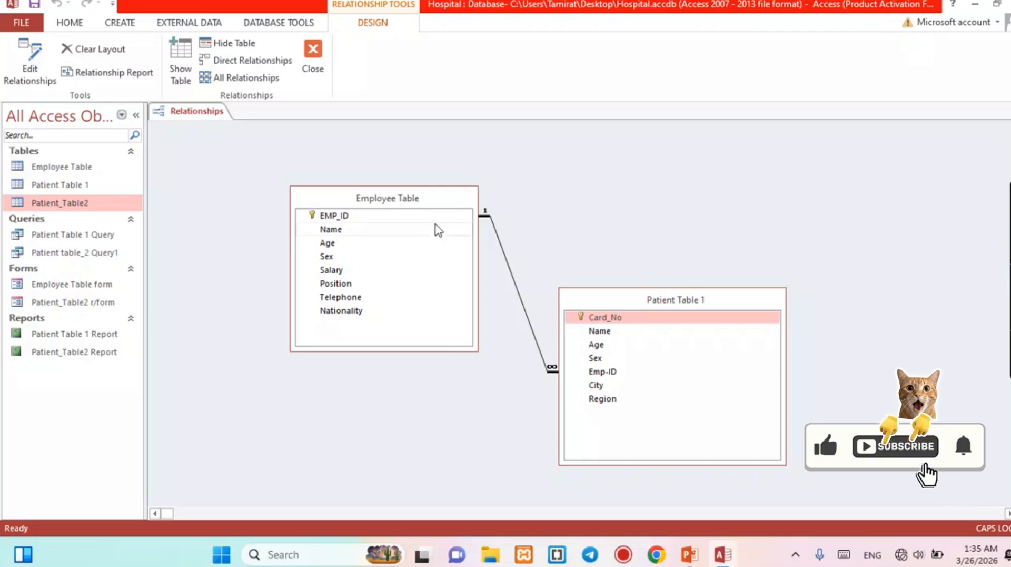
{"action": "left_click", "coordinate": [120, 23]}
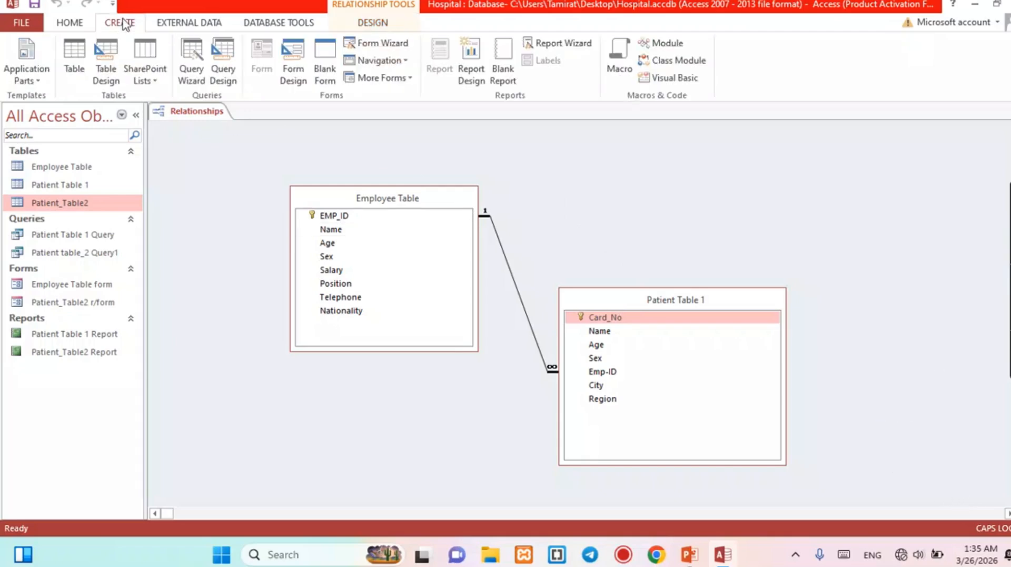
{"action": "left_click", "coordinate": [221, 69]}
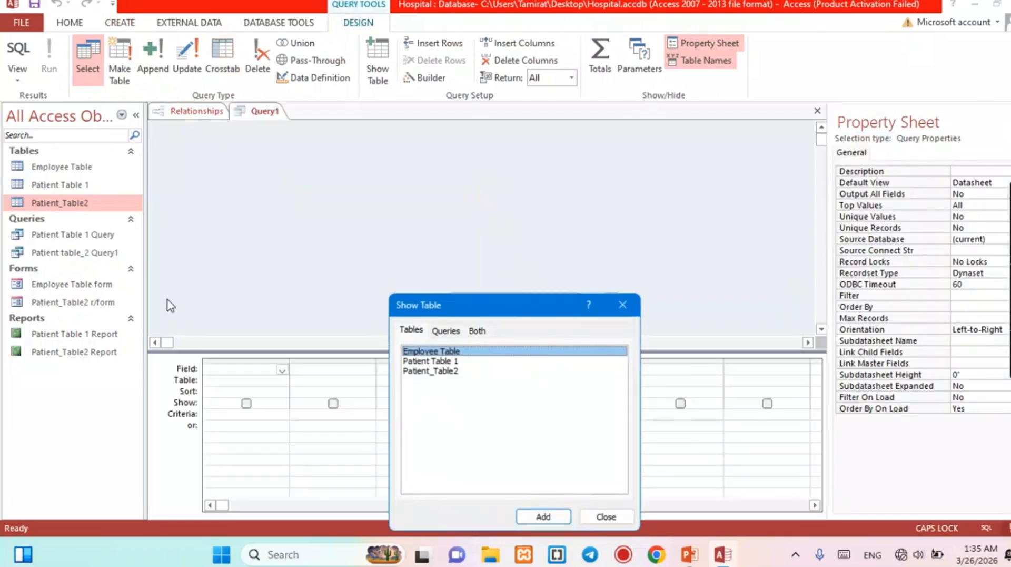